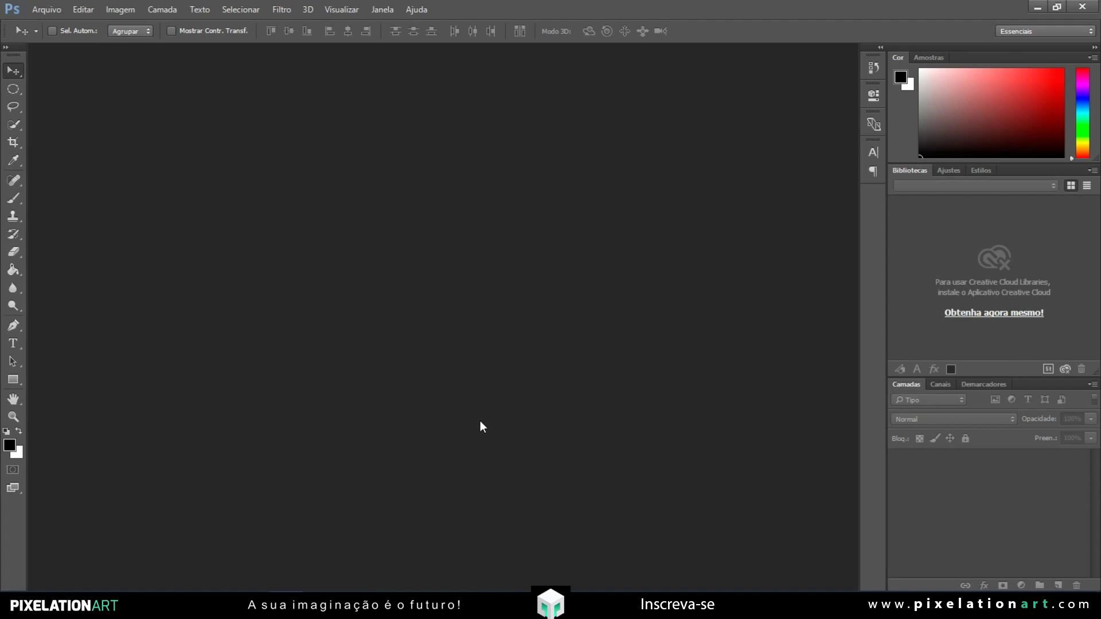
- Create a new 1920 × 1080 pixel document at 72 pixels/inch in 16-bit RGB with a white background
click(56, 11)
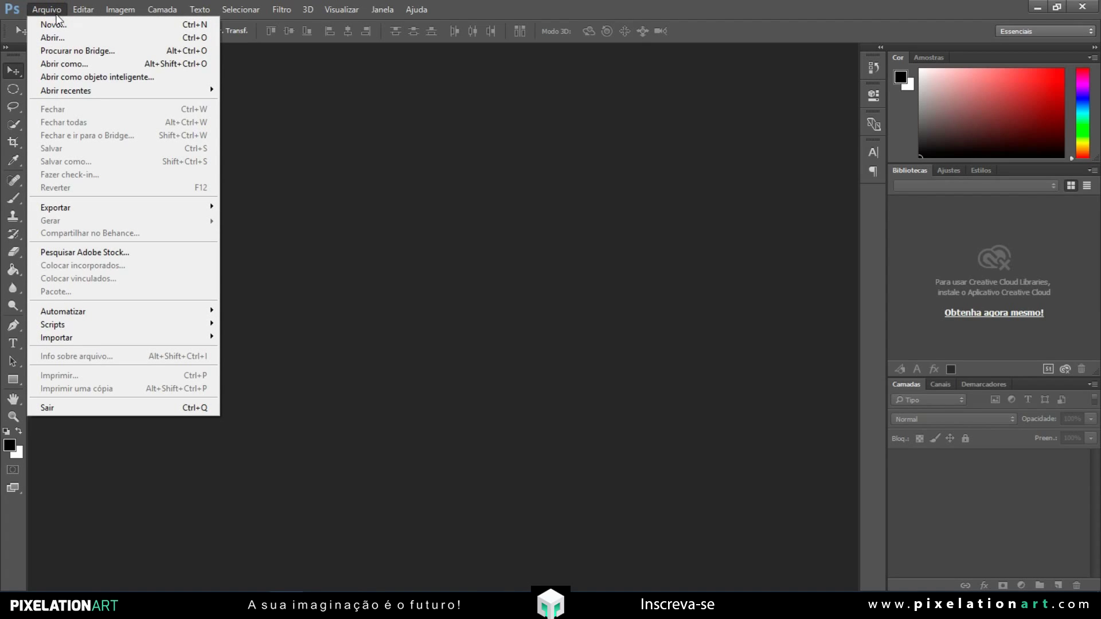
click(56, 7)
click(56, 11)
click(59, 20)
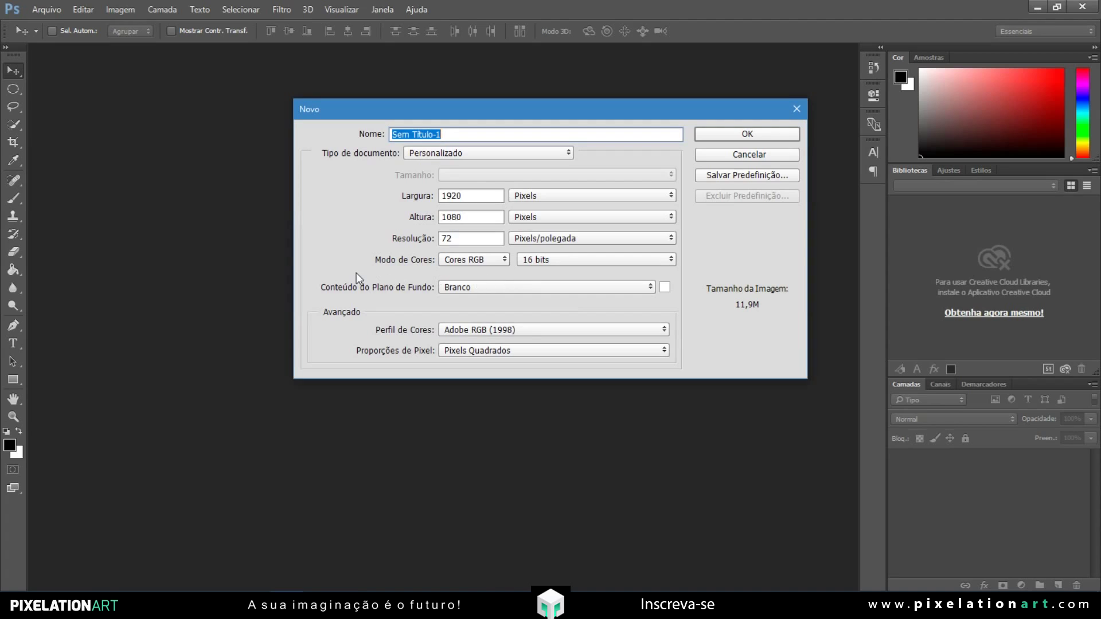
click(728, 134)
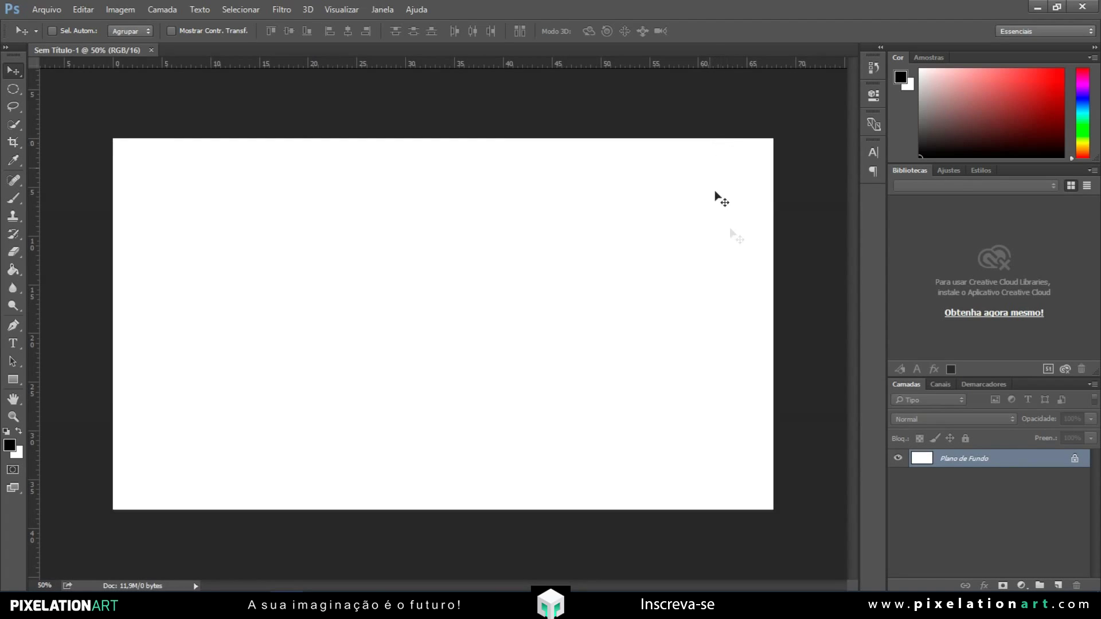
- Fill the background layer with black using the Paint Bucket tool
click(13, 270)
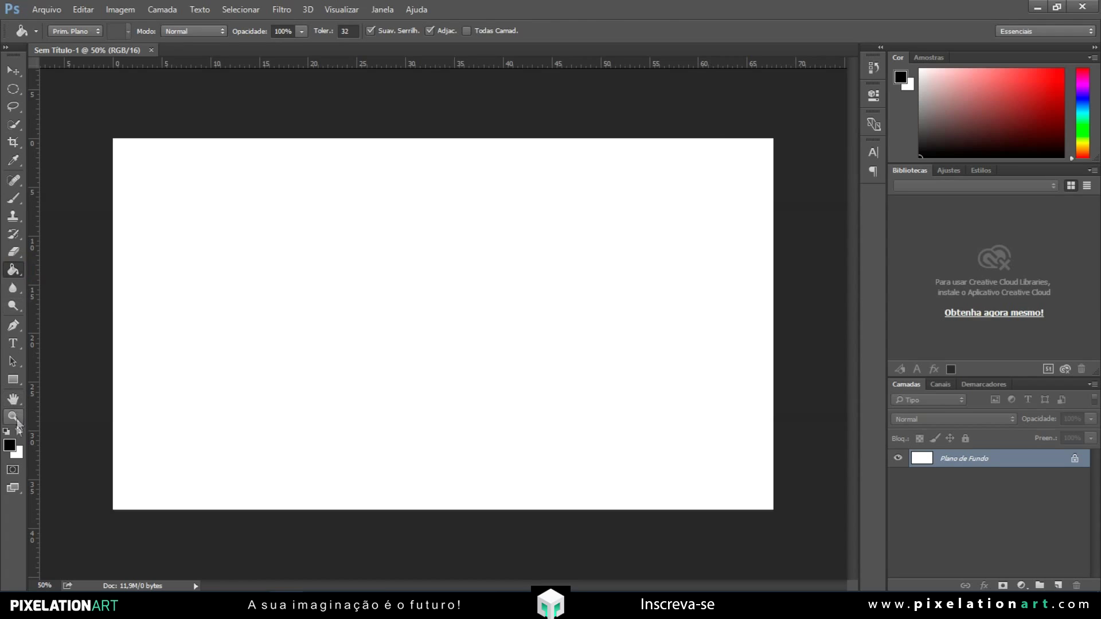
click(17, 275)
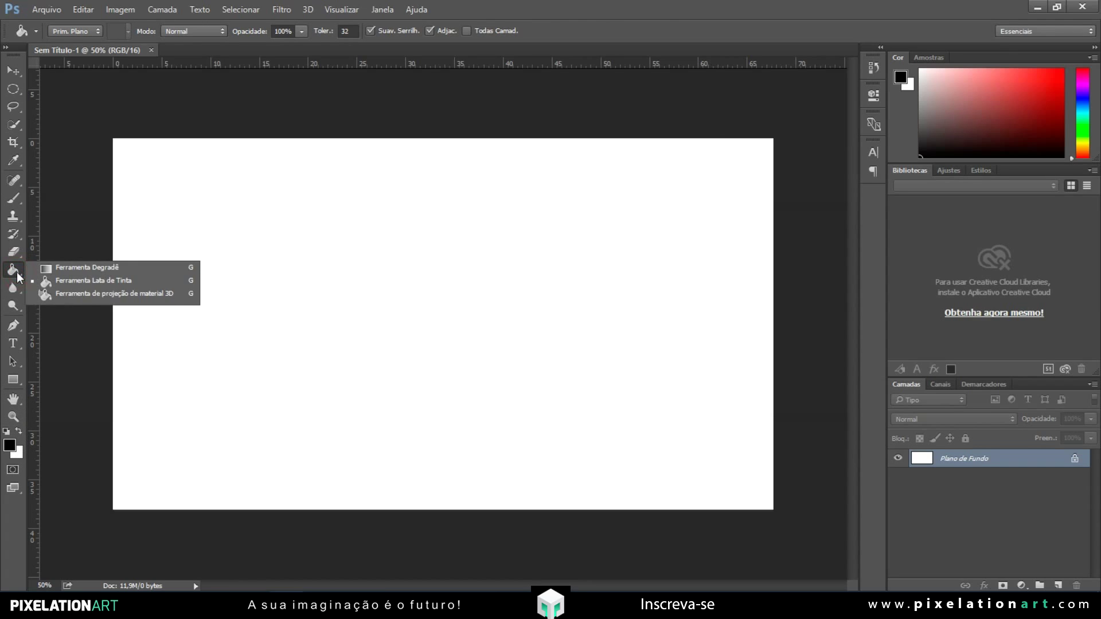
click(54, 268)
click(18, 275)
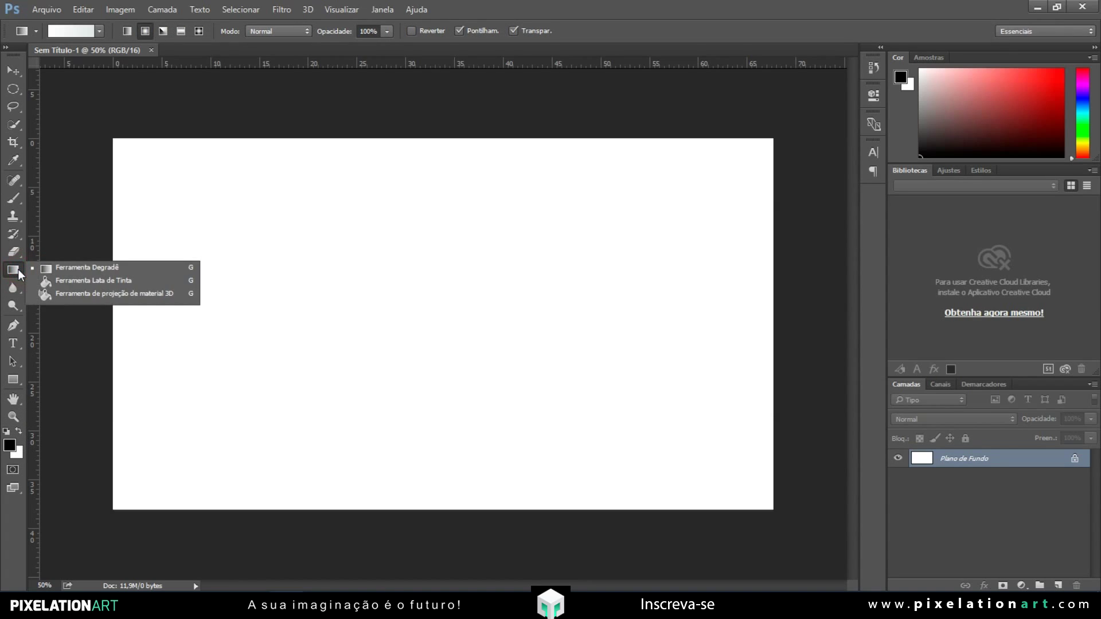
click(91, 280)
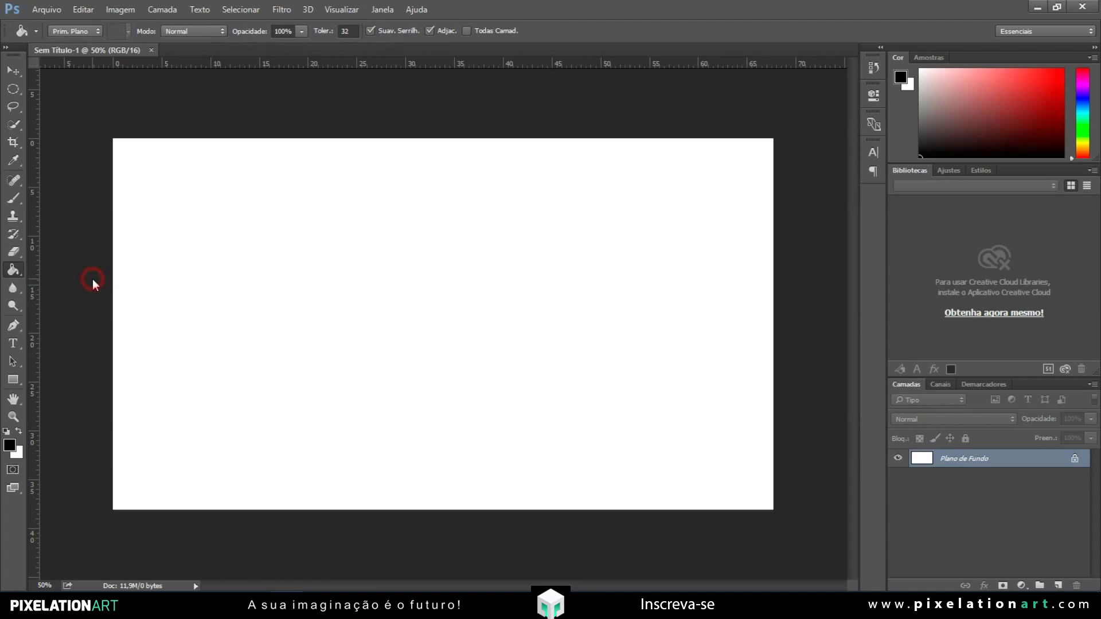
click(364, 247)
- Open the Light-Bulb-PNG-Picture image from the Tutorial folder, keeping its embedded colour profile
click(54, 11)
click(55, 38)
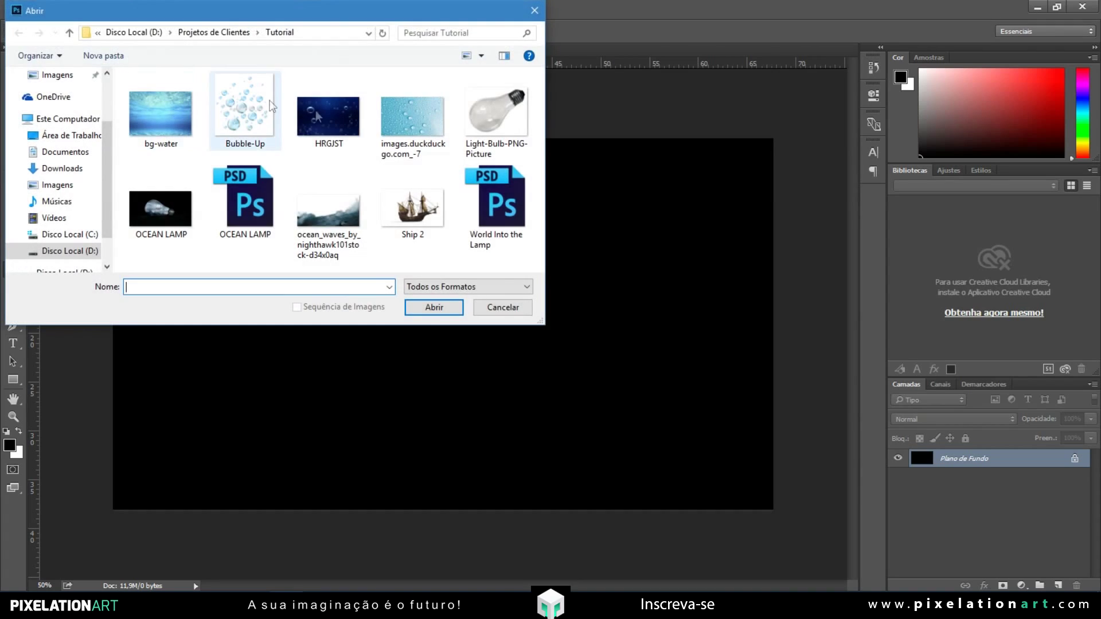
click(512, 109)
double_click(497, 116)
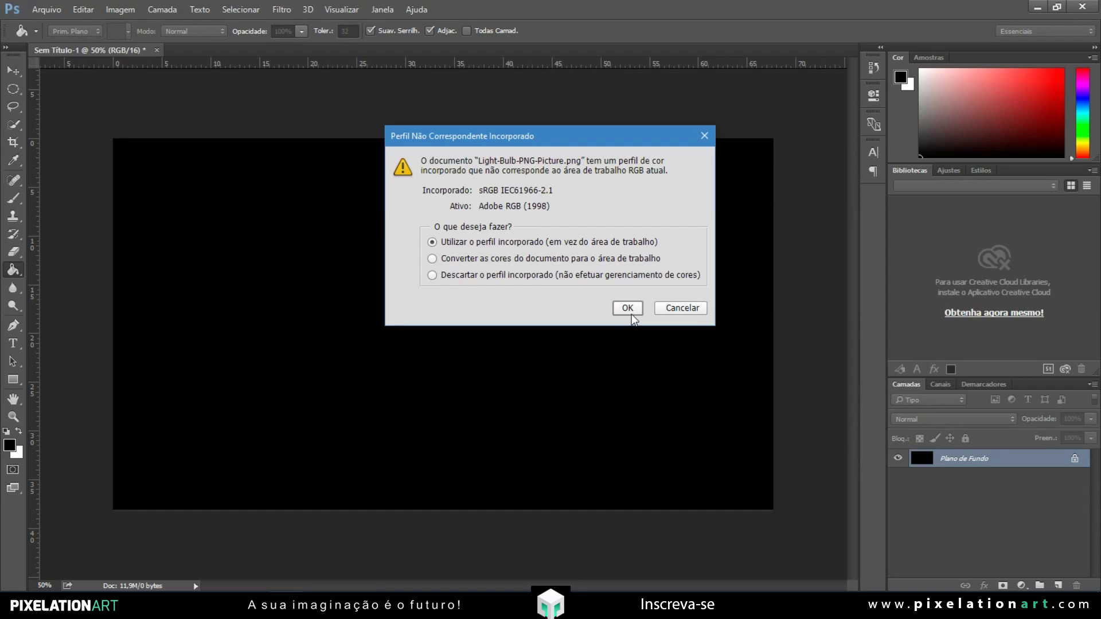
click(628, 308)
- Copy the light bulb into the black Sem Título-1 document with the Move tool, converting its colours to preserve their appearance
click(12, 72)
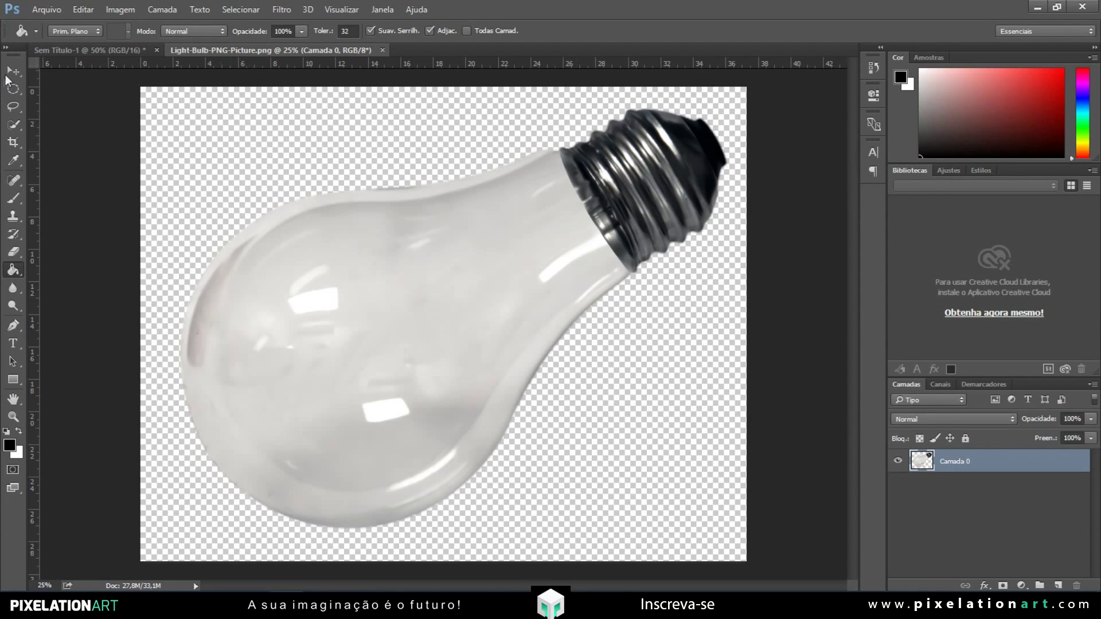
click(43, 9)
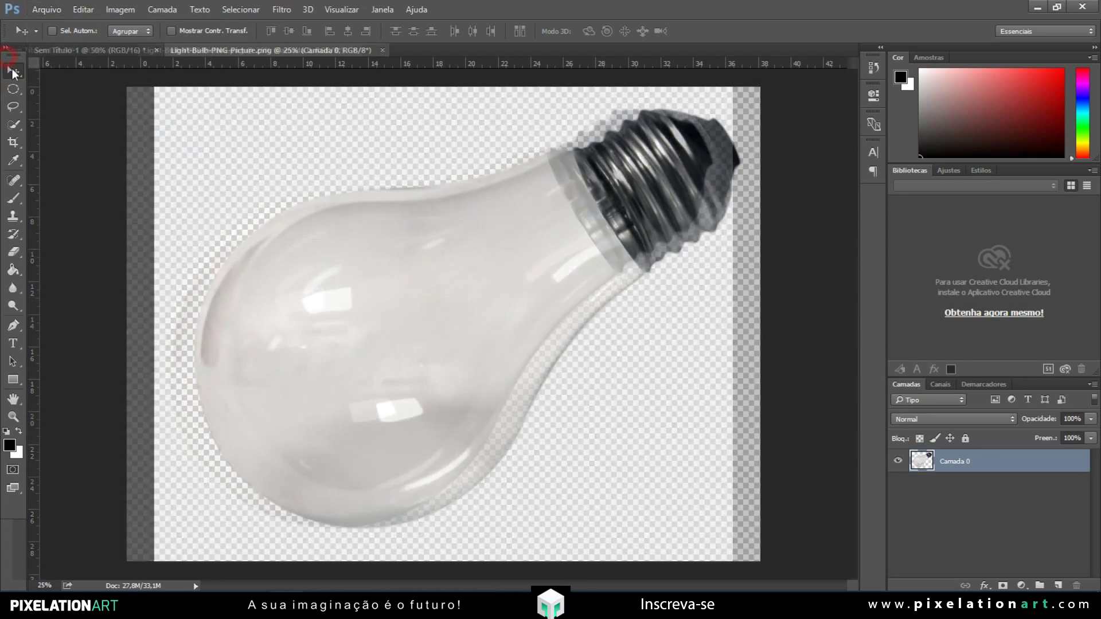
click(13, 72)
mouse_move(7, 57)
mouse_down()
mouse_move(11, 67)
mouse_move(2, 66)
mouse_up()
drag(392, 265, 285, 243)
drag(422, 261, 346, 229)
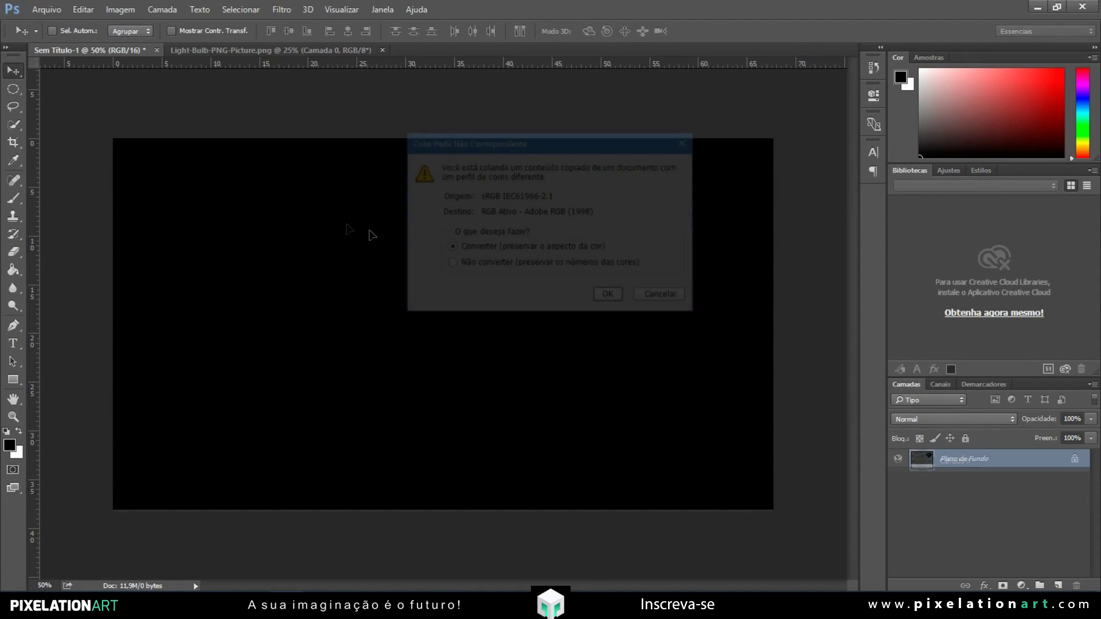
click(620, 300)
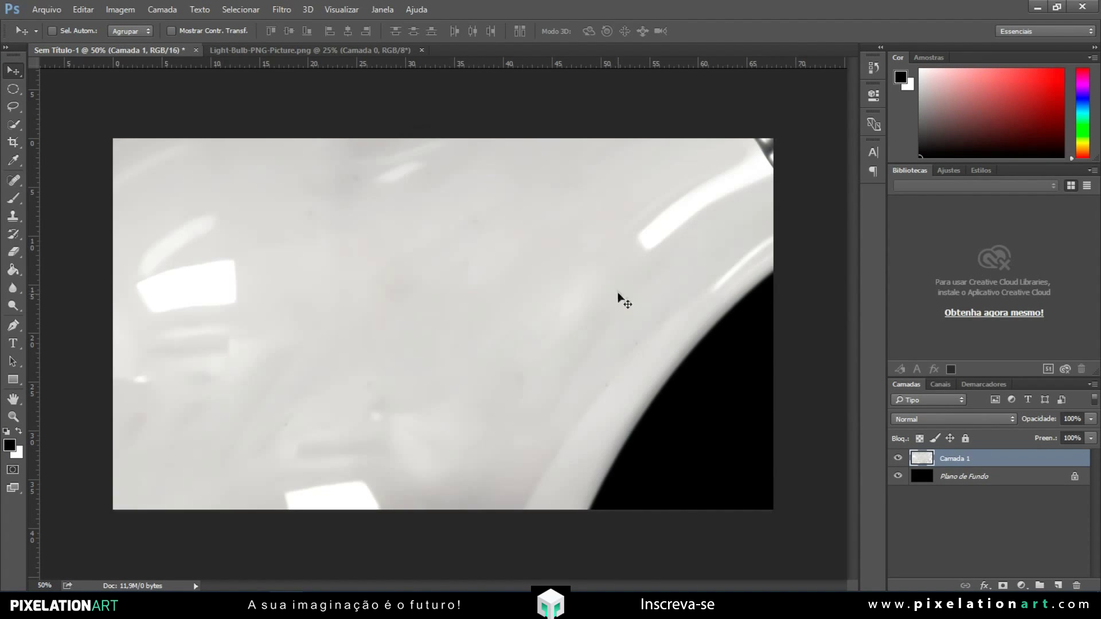
- Scale the light bulb down to about 34% with Free Transform so it fits centred within the black canvas
key(ctrl+minus)
key(ctrl+minus)
key(ctrl+minus)
key(ctrl+minus)
key(ctrl+minus)
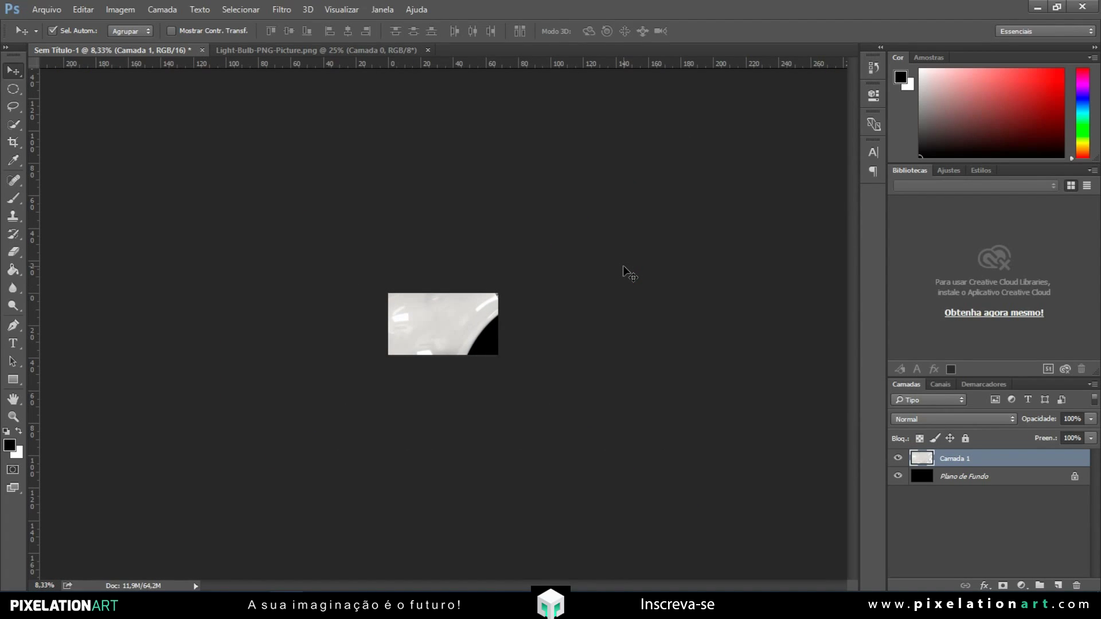
click(83, 9)
click(170, 279)
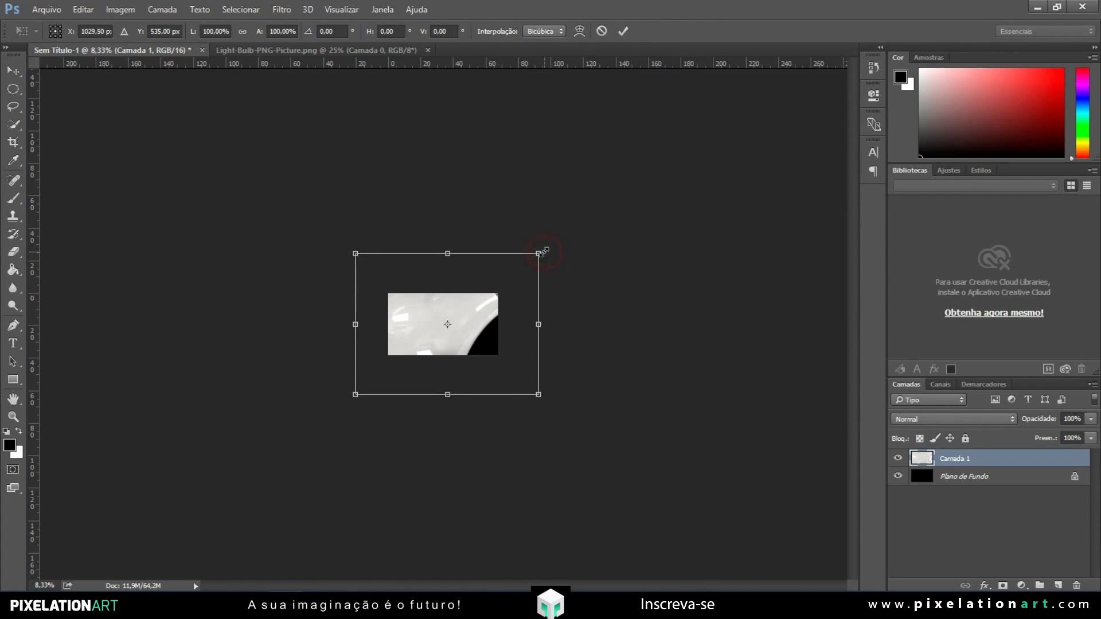
drag(542, 252, 465, 309)
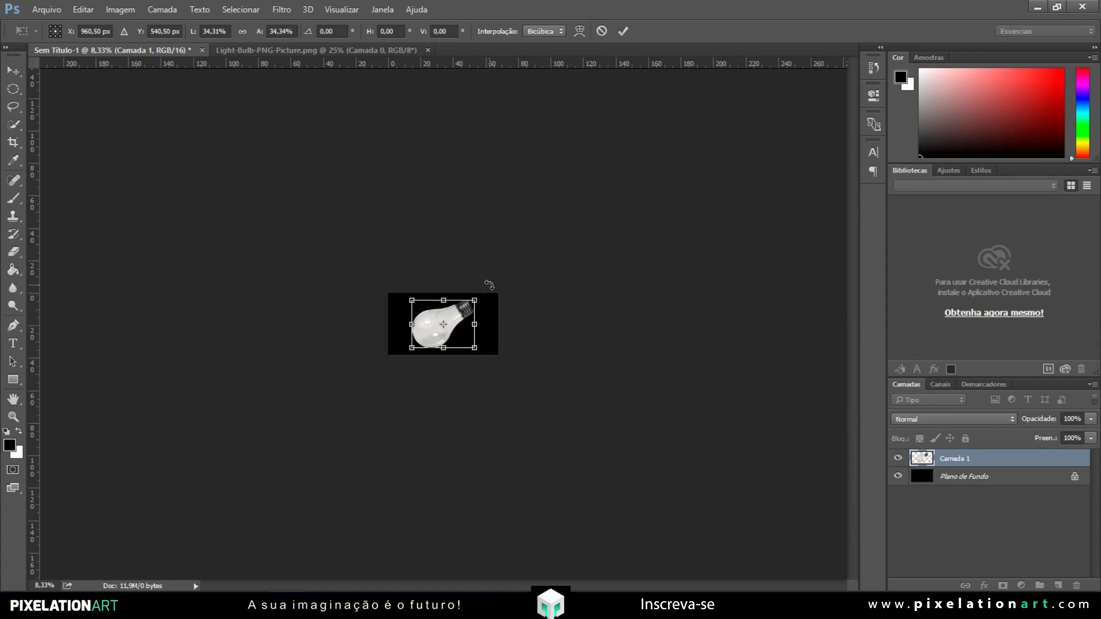
scroll(489, 284, up, 5)
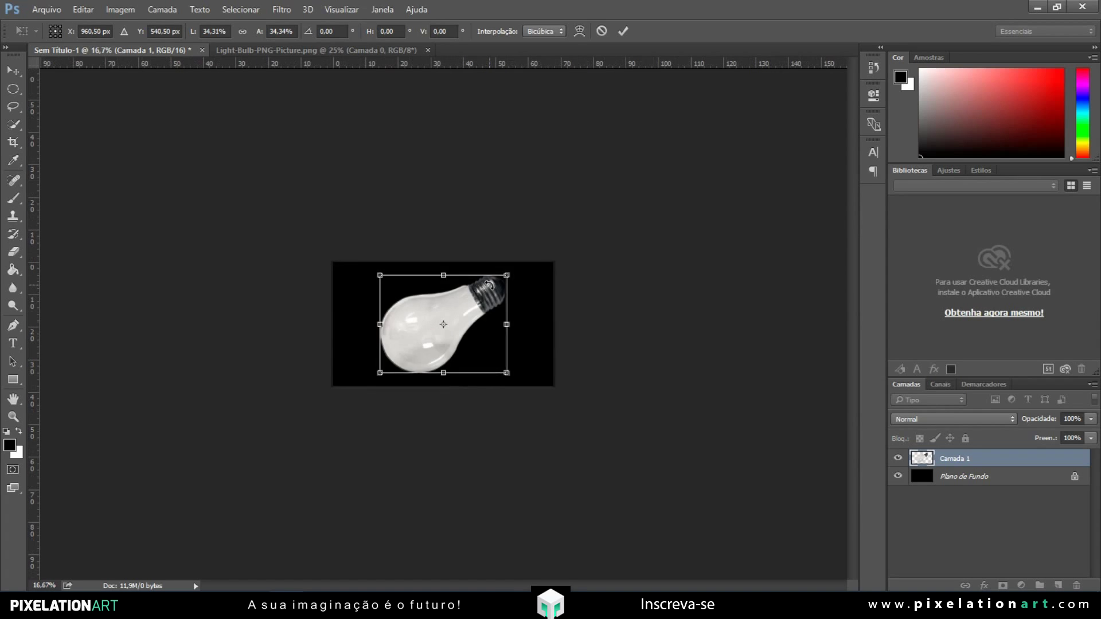
- Rotate the bulb about 45.7° clockwise and reposition it slightly left of the canvas centre, applying the transformation
mouse_move(489, 283)
mouse_down()
mouse_move(423, 270)
mouse_move(421, 284)
mouse_move(389, 244)
mouse_move(479, 270)
mouse_up()
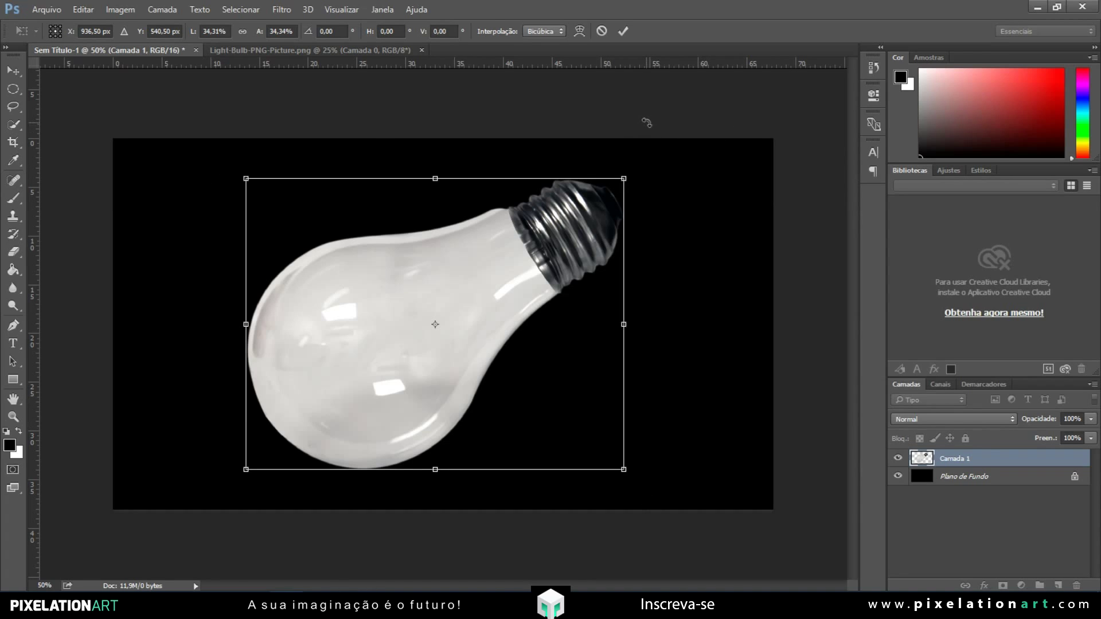
drag(648, 123, 699, 334)
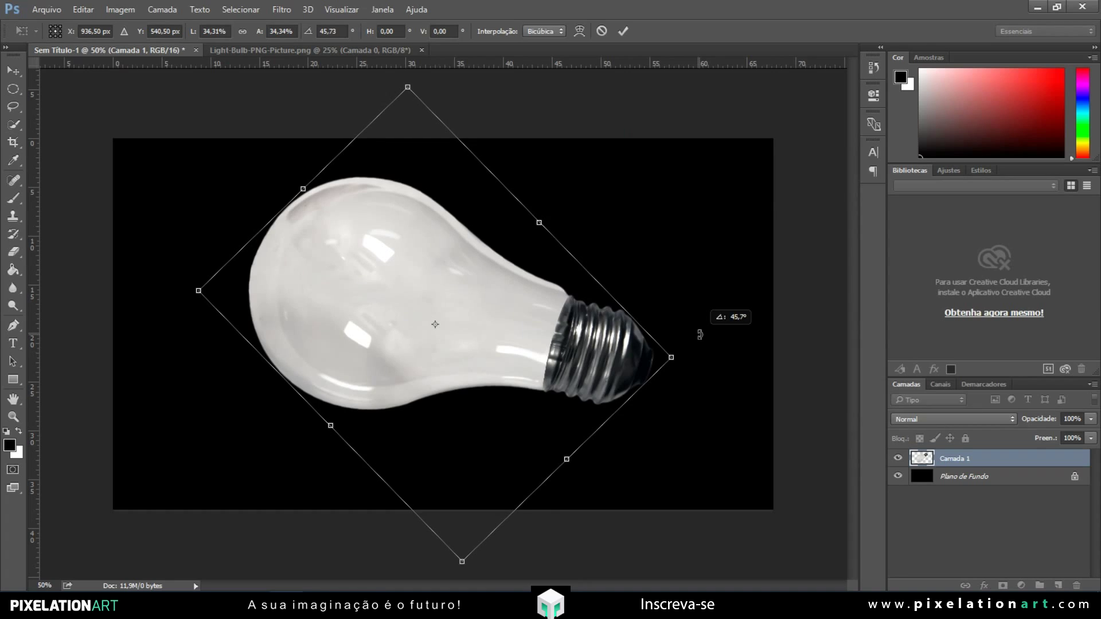
key(Return)
drag(445, 278, 448, 309)
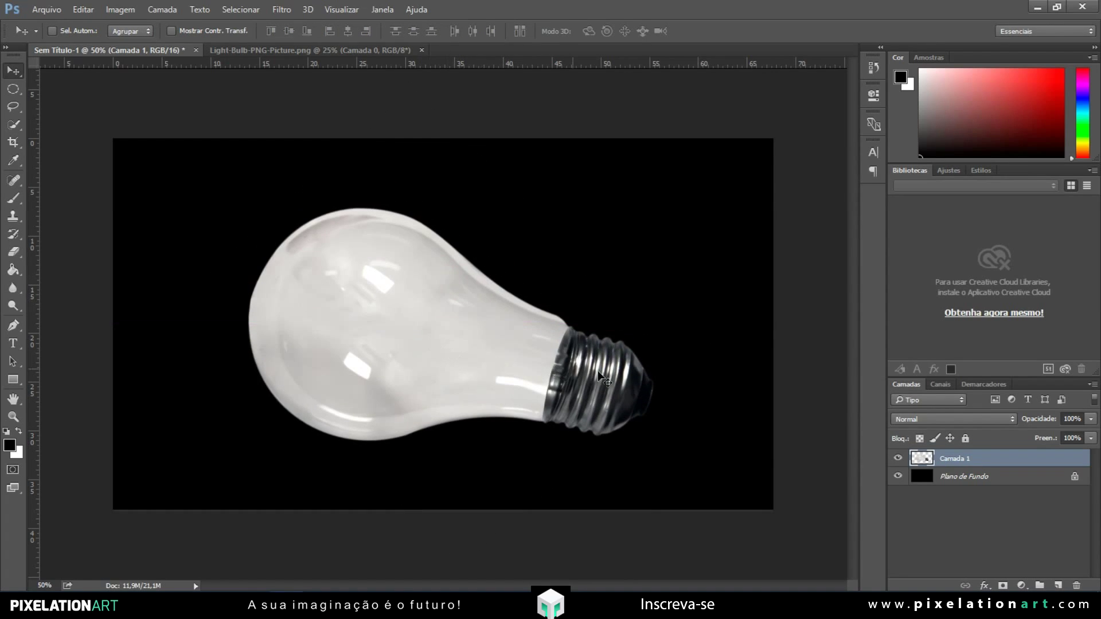
- Rename the bulb layer as Lampada
double_click(957, 459)
text(Lampada)
key(Return)
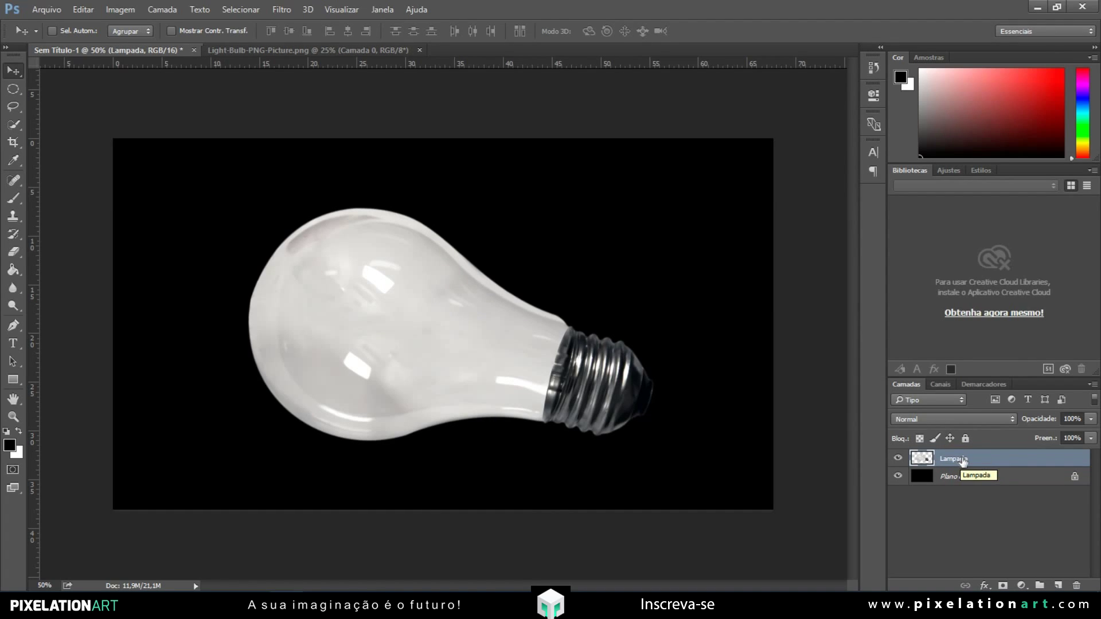
- Trace a curved Pen path across the bulb's metal screw base, along its first ridge from the lower edge to the upper edge
click(14, 326)
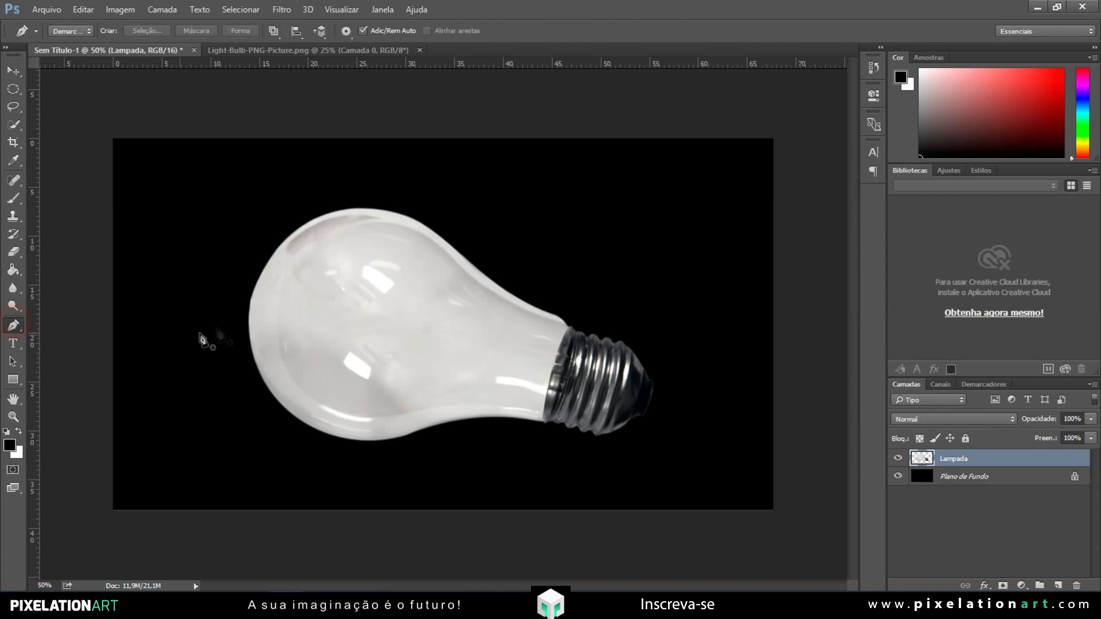
key(ctrl+plus)
key(ctrl+plus)
key(ctrl+plus)
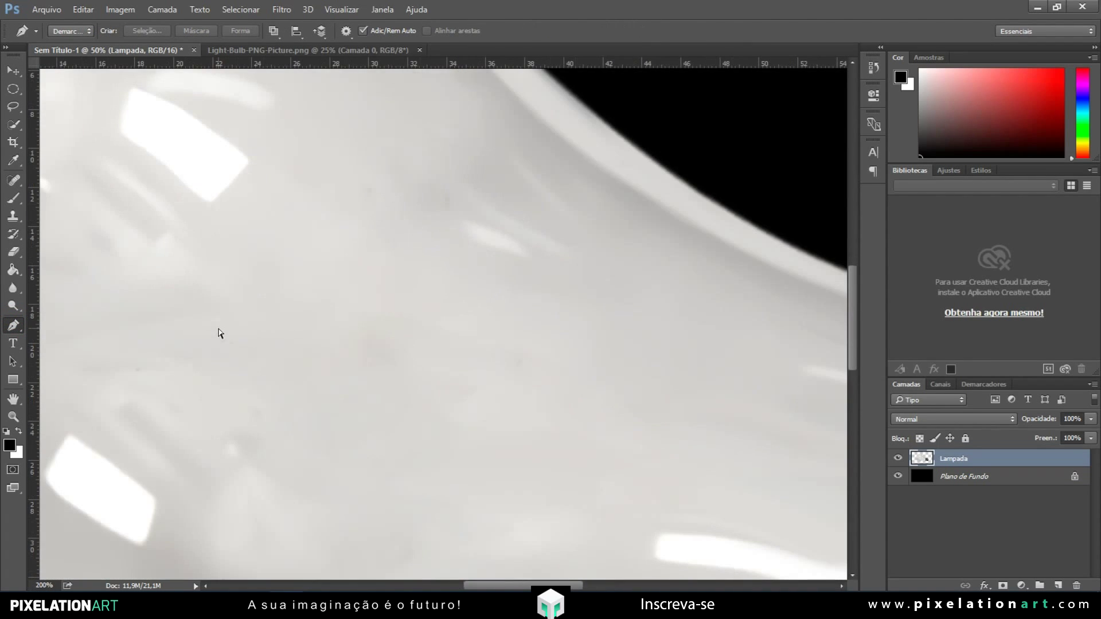
key(space)
drag(250, 351, 118, 252)
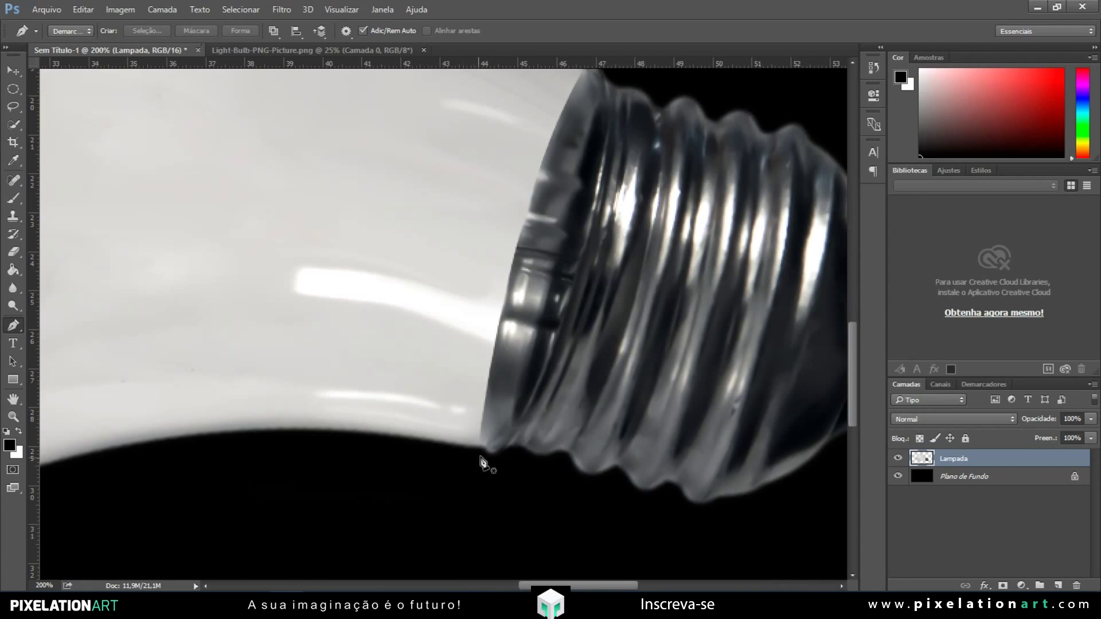
click(487, 451)
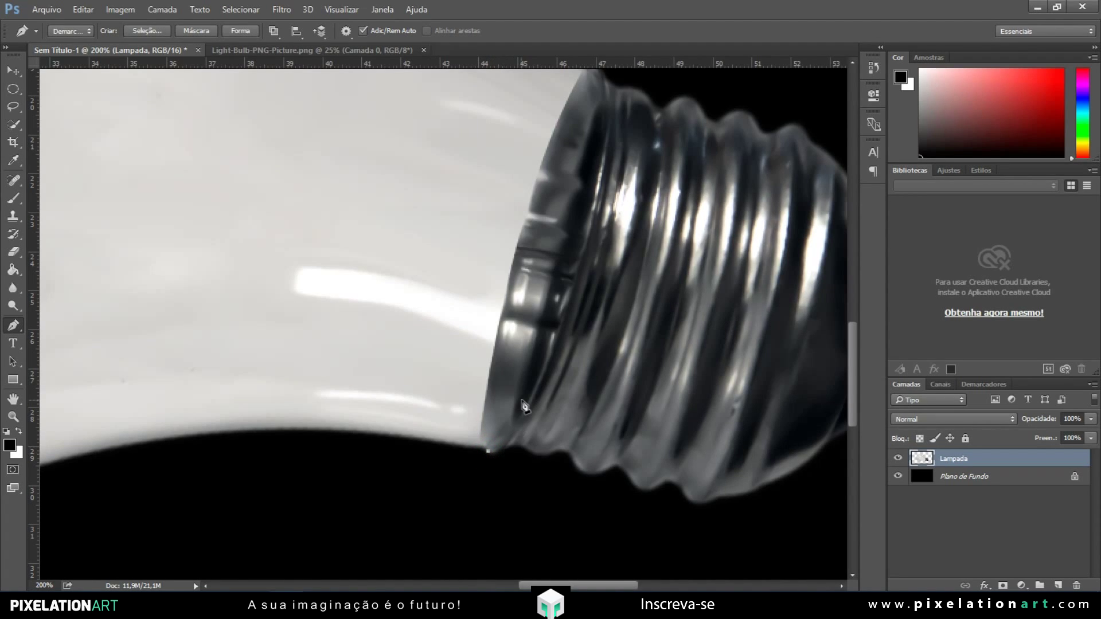
drag(526, 406, 559, 340)
drag(599, 191, 603, 306)
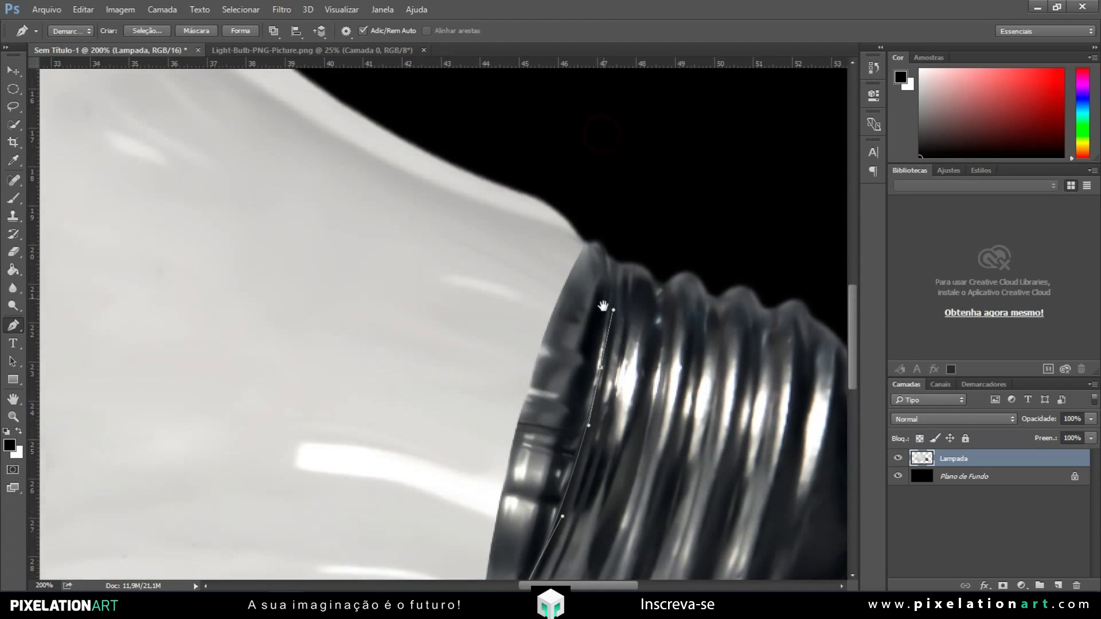
drag(601, 258, 608, 189)
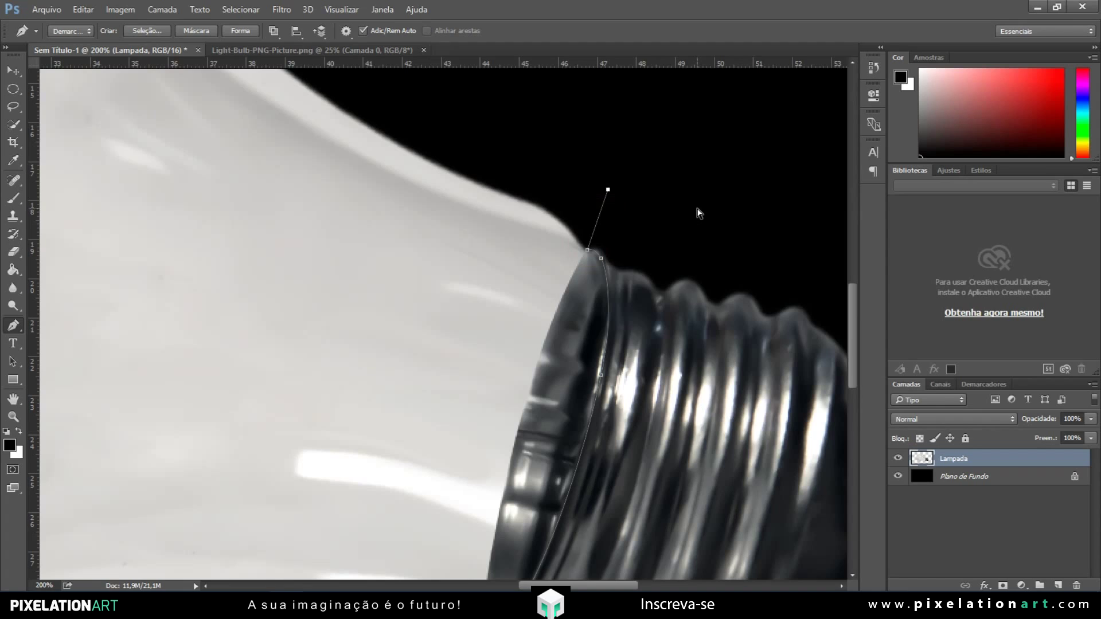
- Continue the path loosely around the outside of the metal screw base and close it at the starting anchor
key(ctrl+minus)
key(ctrl+minus)
key(ctrl+minus)
click(641, 258)
click(671, 320)
click(691, 407)
drag(651, 475, 639, 479)
click(453, 513)
click(434, 459)
click(467, 435)
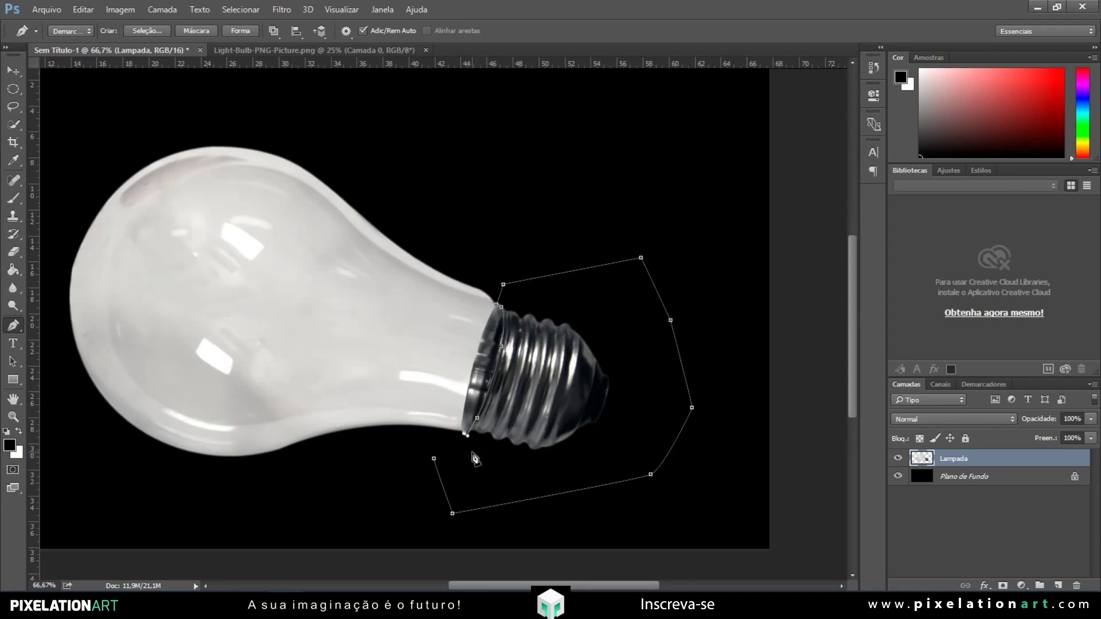
scroll(462, 453, up, 1)
click(465, 466)
- Convert the path to a new selection with a 0-pixel feather and copy the selected screw base to its own layer
right_click(496, 502)
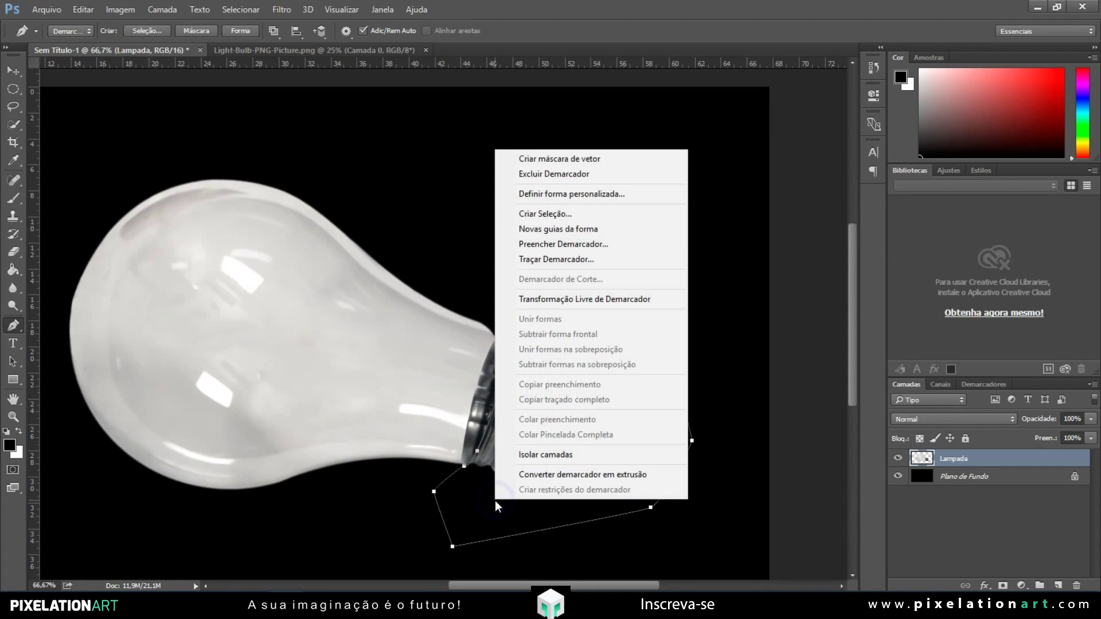
click(542, 215)
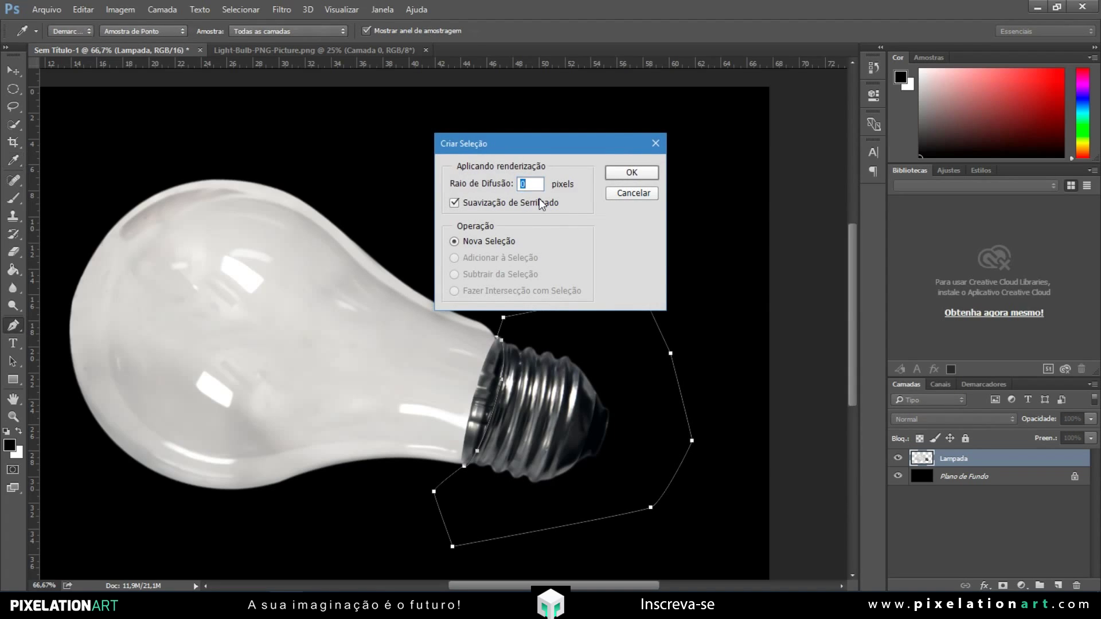
key(Return)
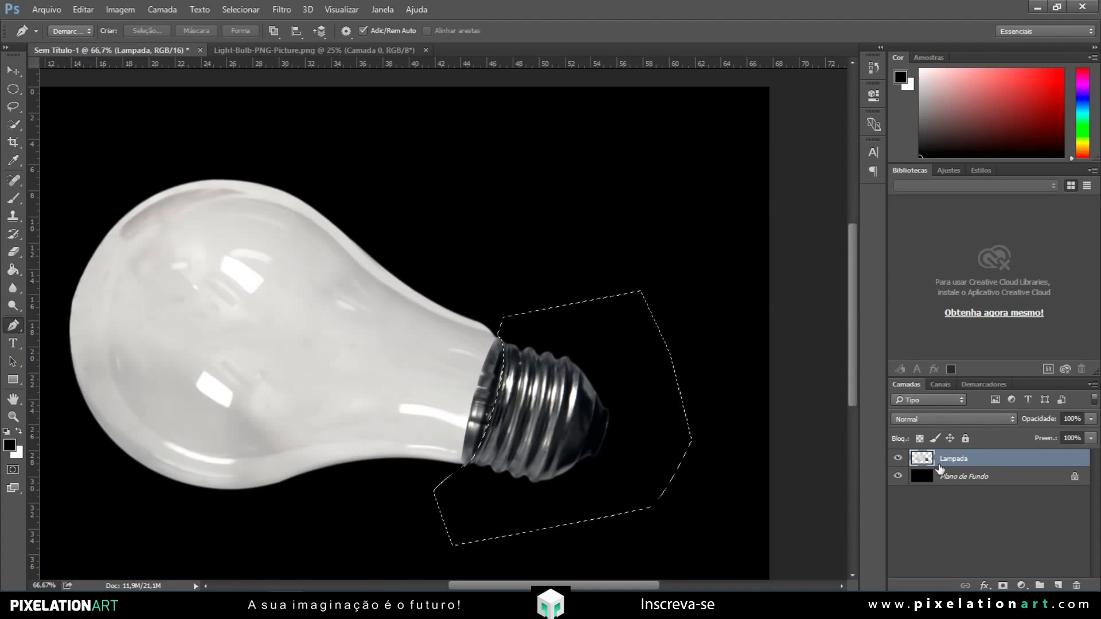
key(ctrl+j)
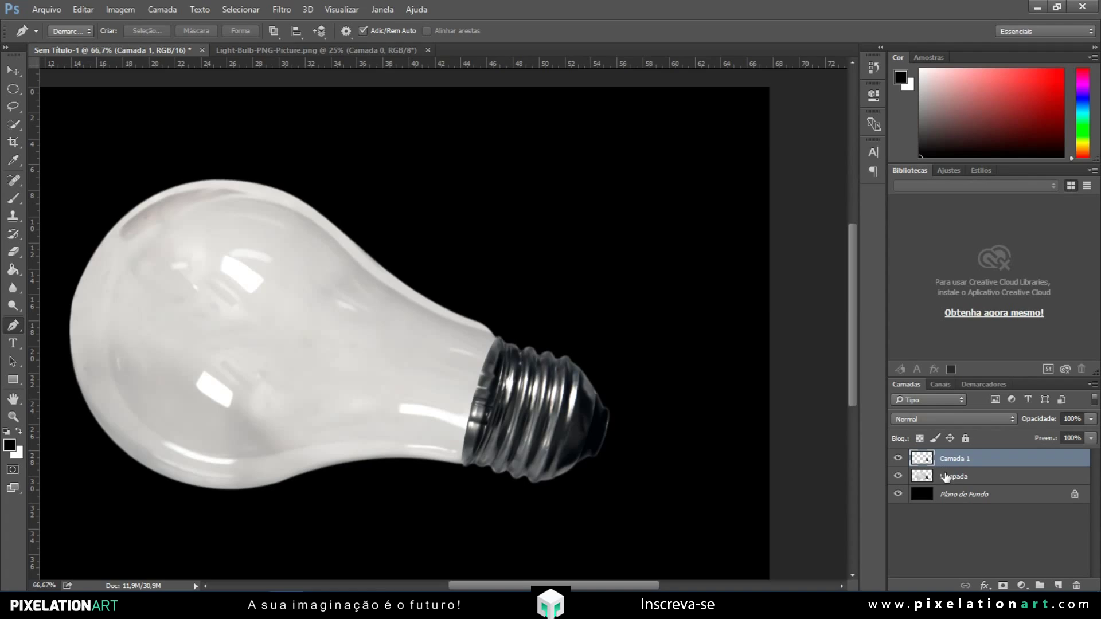
- Rename the copied screw base layer as Conector
double_click(953, 459)
text(Conector)
key(Return)
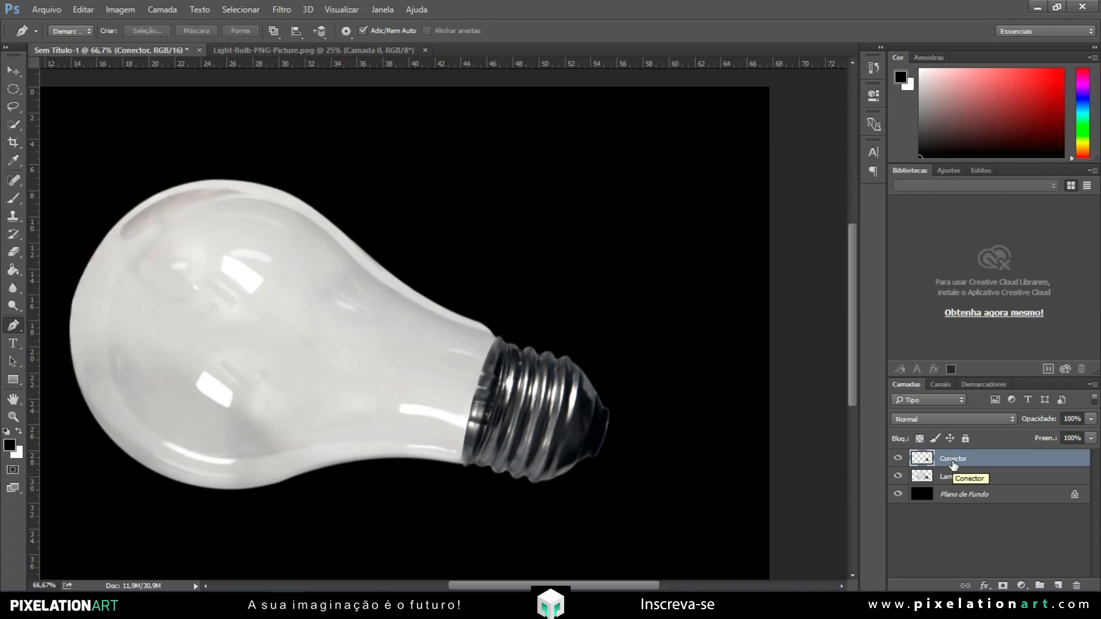
- Close the Light-Bulb-PNG-Picture.png document
click(377, 51)
click(425, 51)
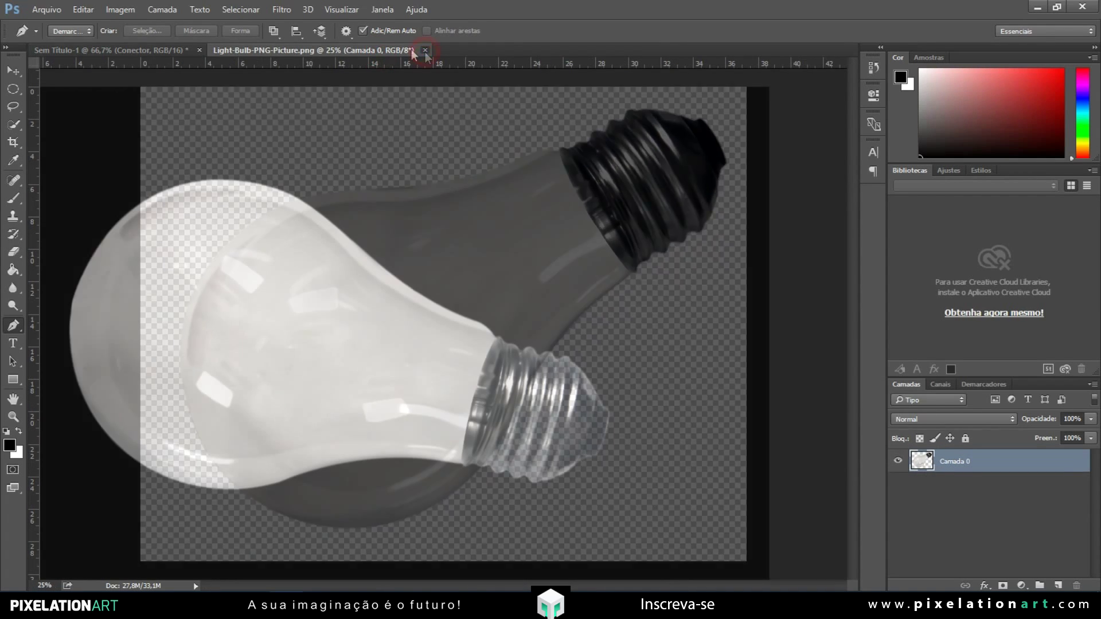
- Open the ocean_waves_by_nighthawk101stock-d34x0aq image from the Tutorial folder
click(50, 10)
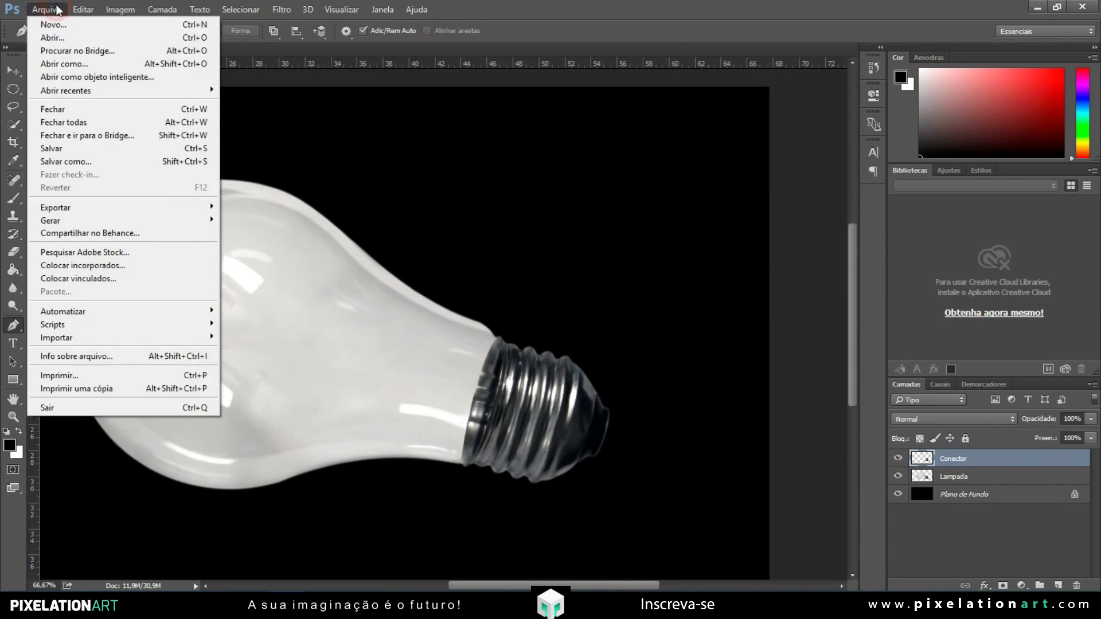
click(53, 38)
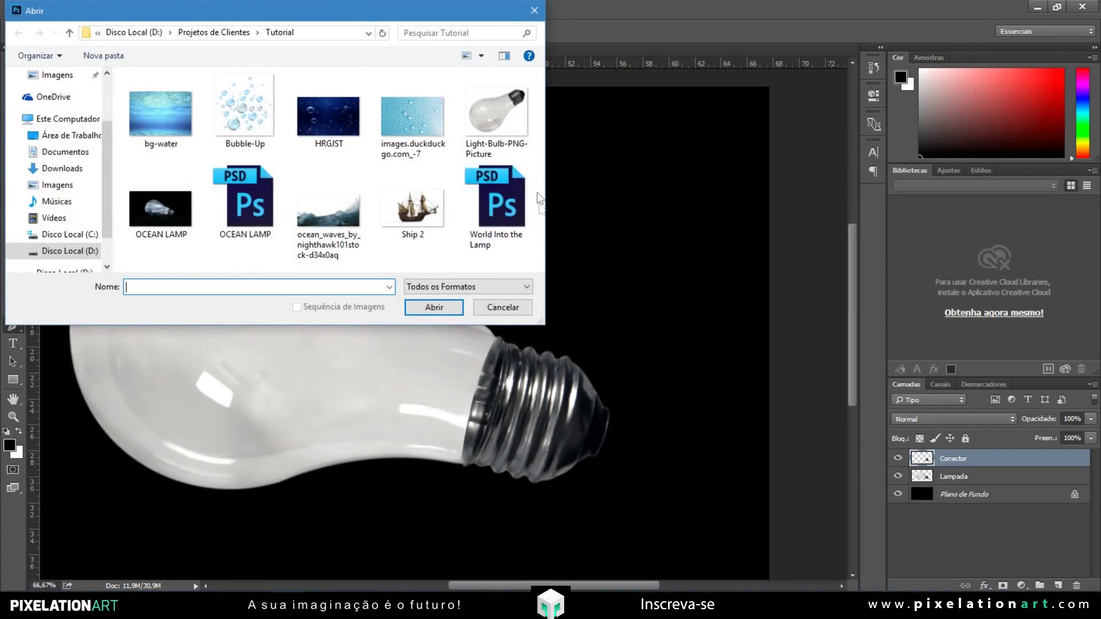
double_click(319, 211)
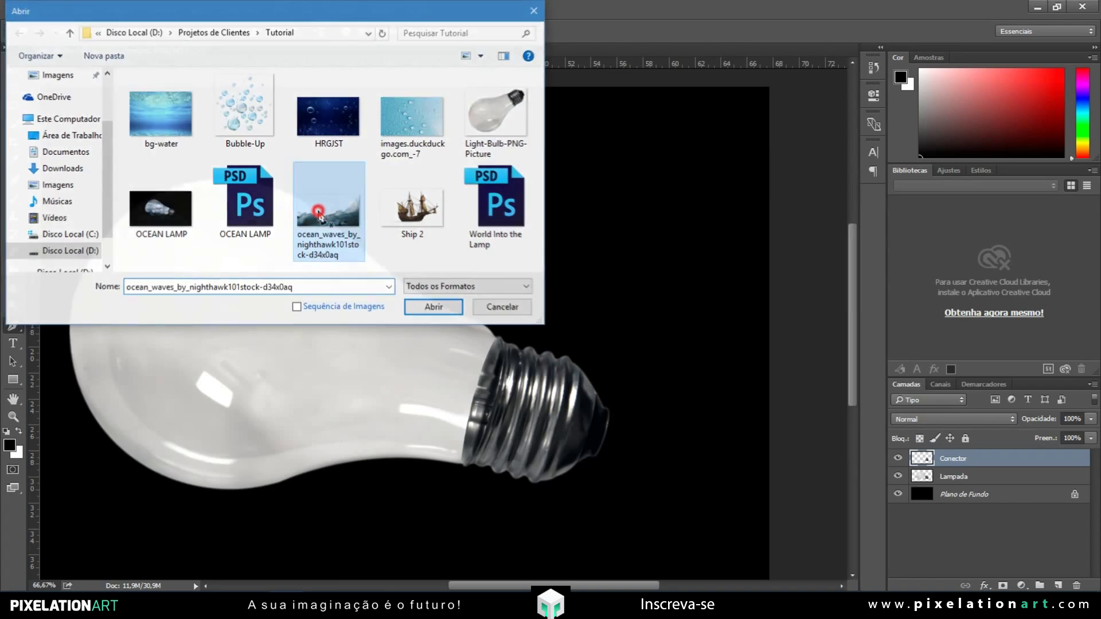
key(Return)
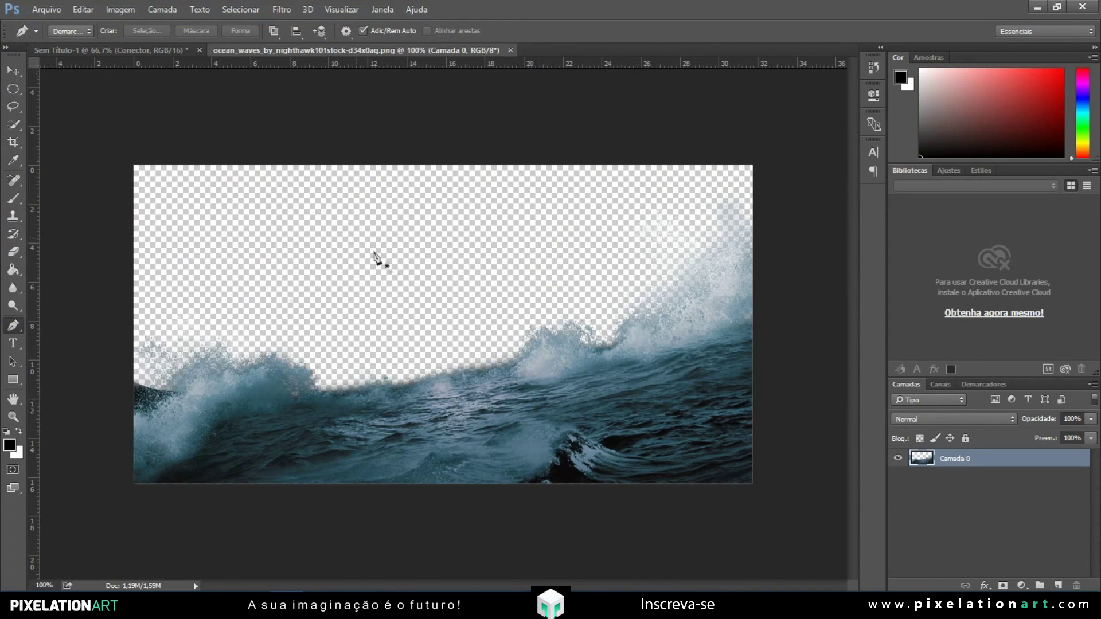
- Bring the ocean waves image into the light bulb document as a new layer above Conector
click(9, 71)
drag(260, 398, 292, 274)
click(609, 298)
key(ctrl+plus)
key(ctrl+minus)
key(ctrl+minus)
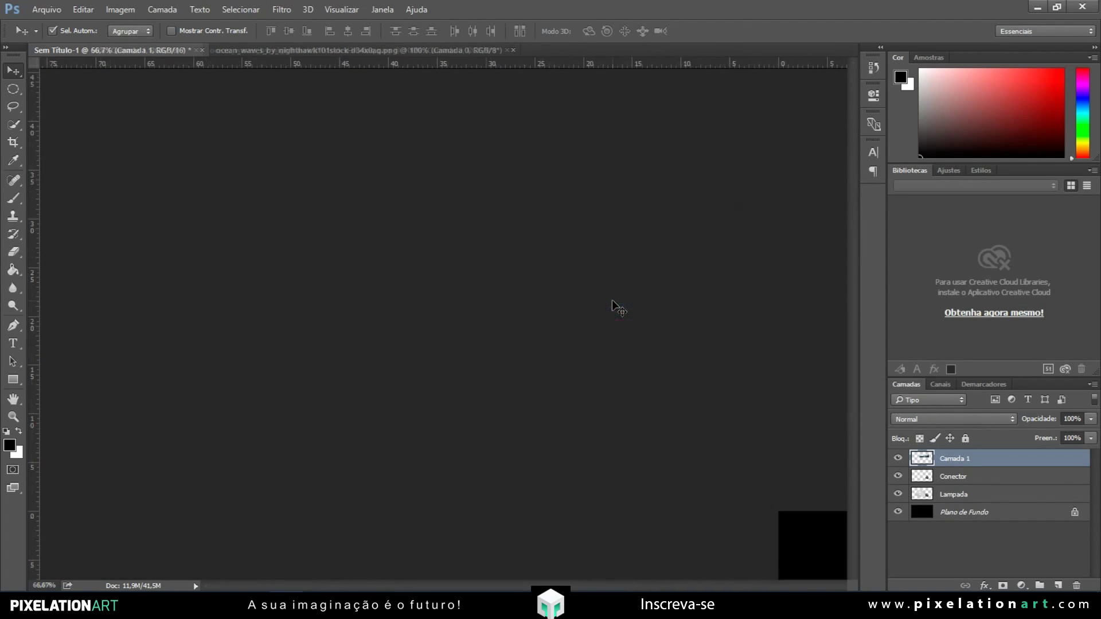
- Free-transform the waves layer to about 130% scale, rotate it about 6.5°, and place it across the middle of the bulb
key(ctrl+t)
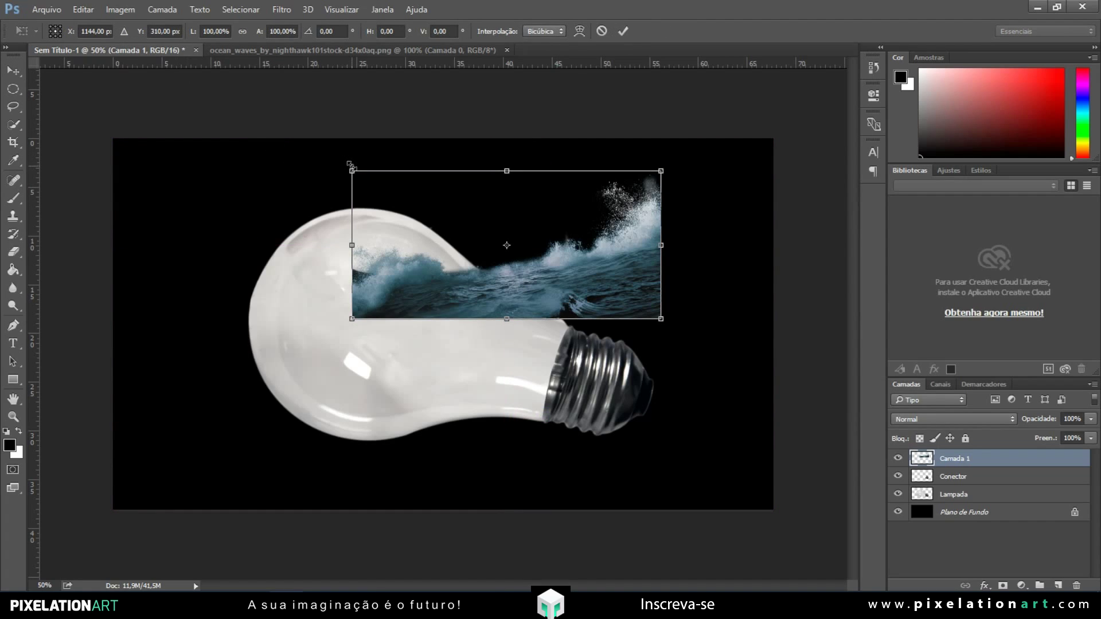
drag(349, 165, 241, 118)
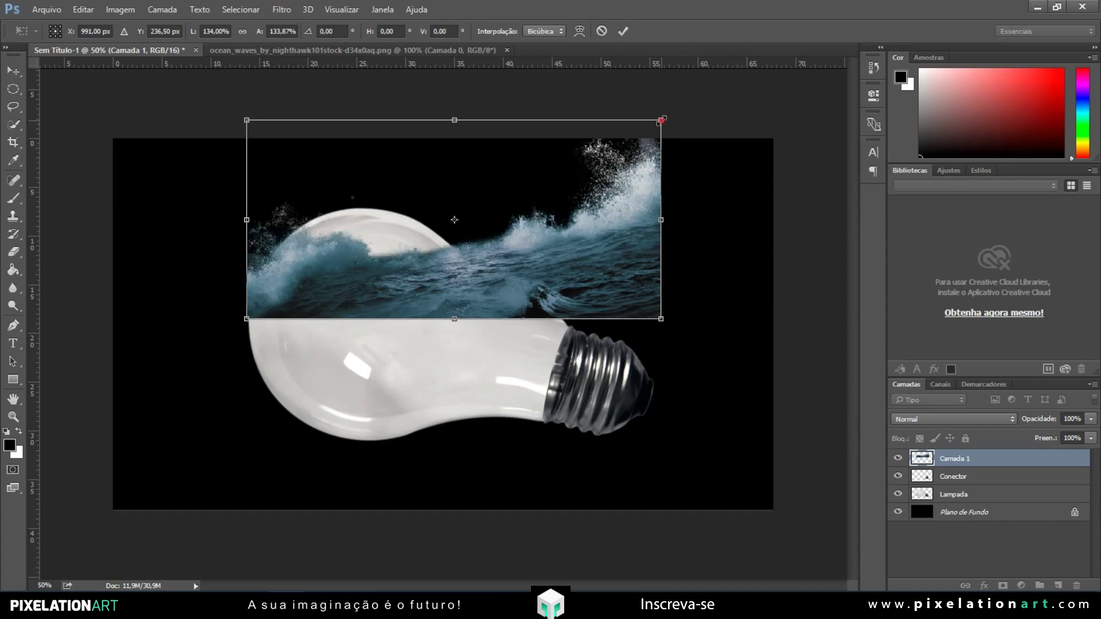
drag(662, 120, 650, 125)
drag(710, 159, 714, 194)
drag(583, 243, 566, 311)
drag(702, 248, 694, 272)
drag(694, 273, 690, 252)
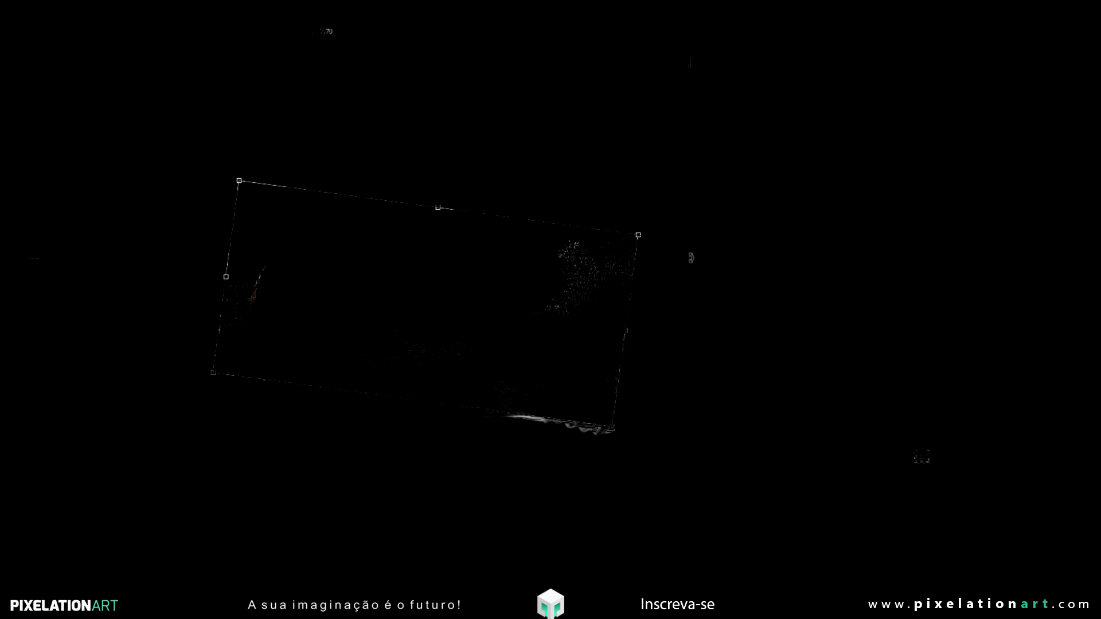
mouse_move(622, 261)
mouse_down()
mouse_move(622, 274)
mouse_move(625, 264)
mouse_up()
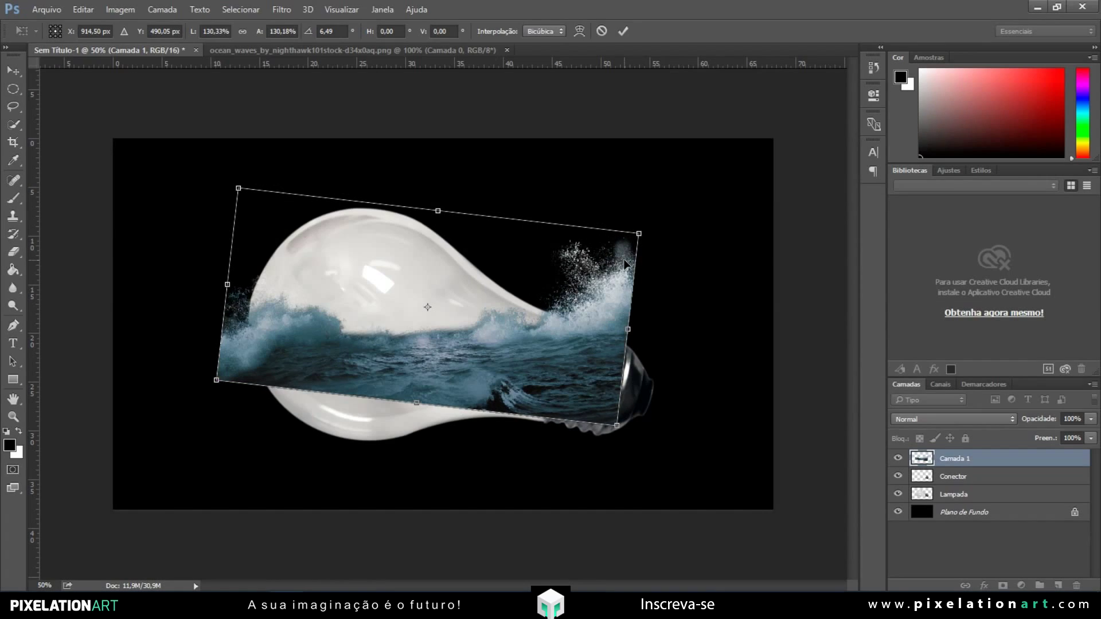
key(Return)
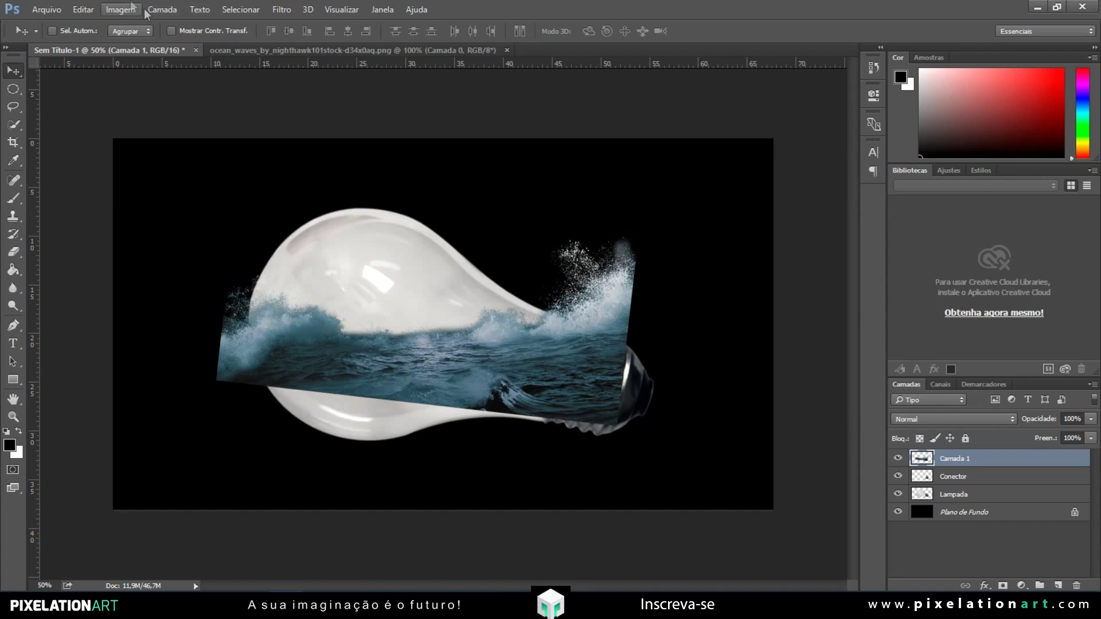
- Warp the waves layer, stretching its large-wave end up and down to follow the round glass and pulling the opposite upper corner inward
click(93, 8)
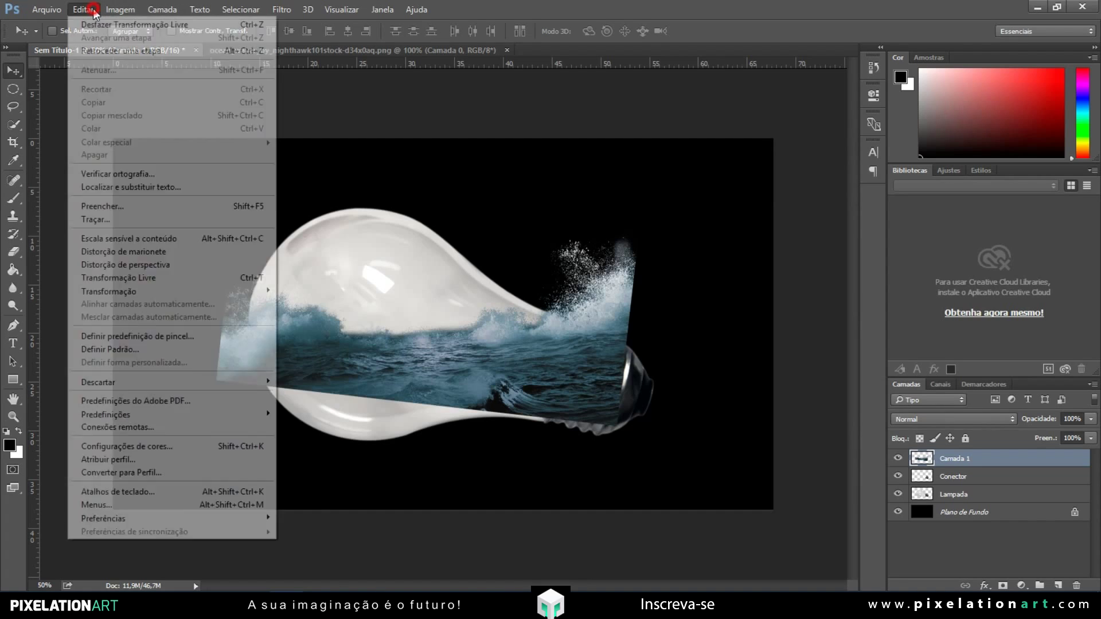
mouse_move(137, 293)
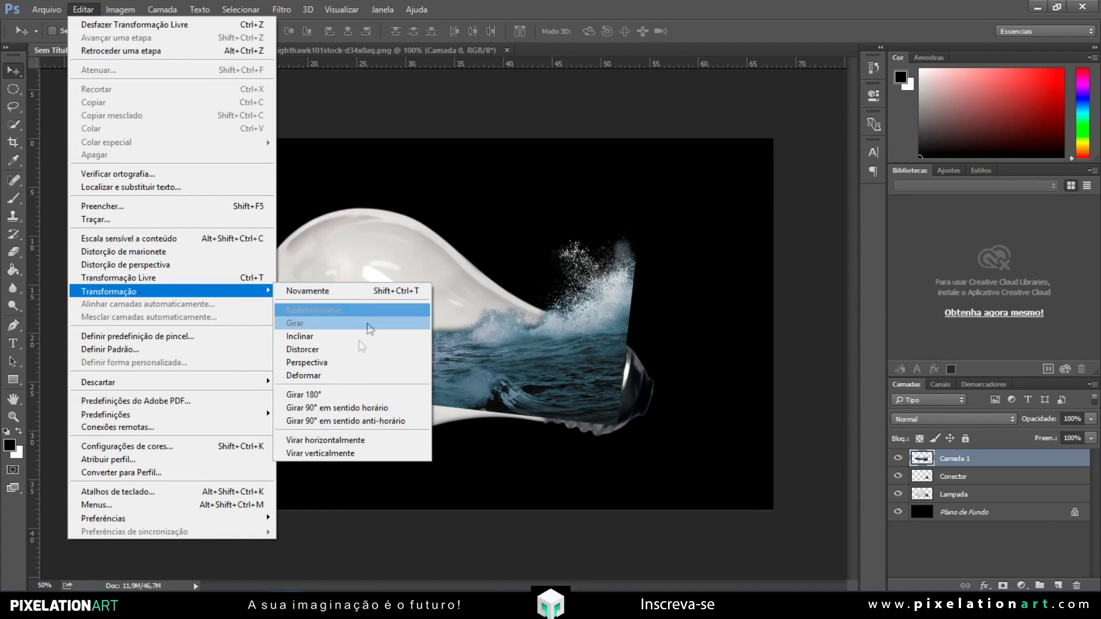
click(347, 376)
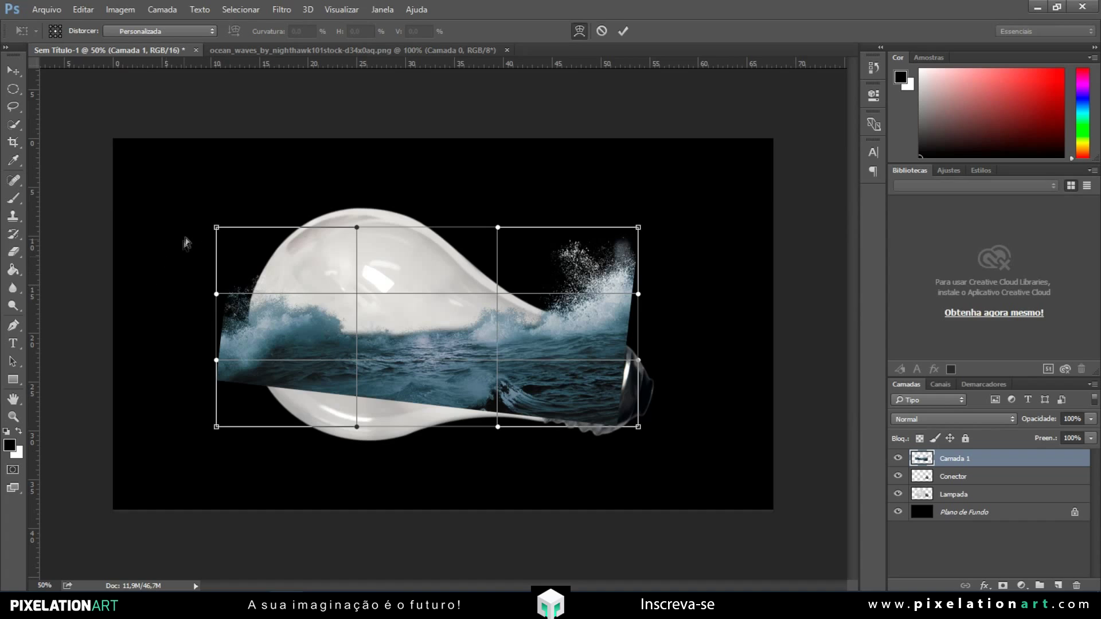
drag(215, 227, 290, 81)
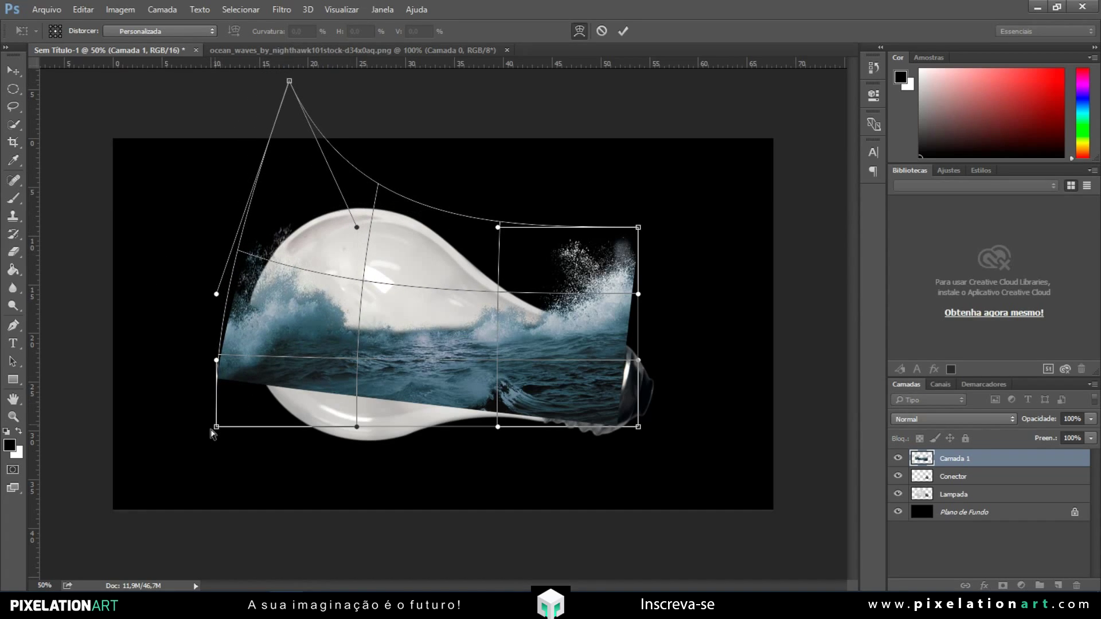
drag(216, 427, 264, 474)
drag(639, 221, 611, 234)
mouse_move(595, 312)
mouse_down()
mouse_move(596, 354)
mouse_move(594, 325)
mouse_up()
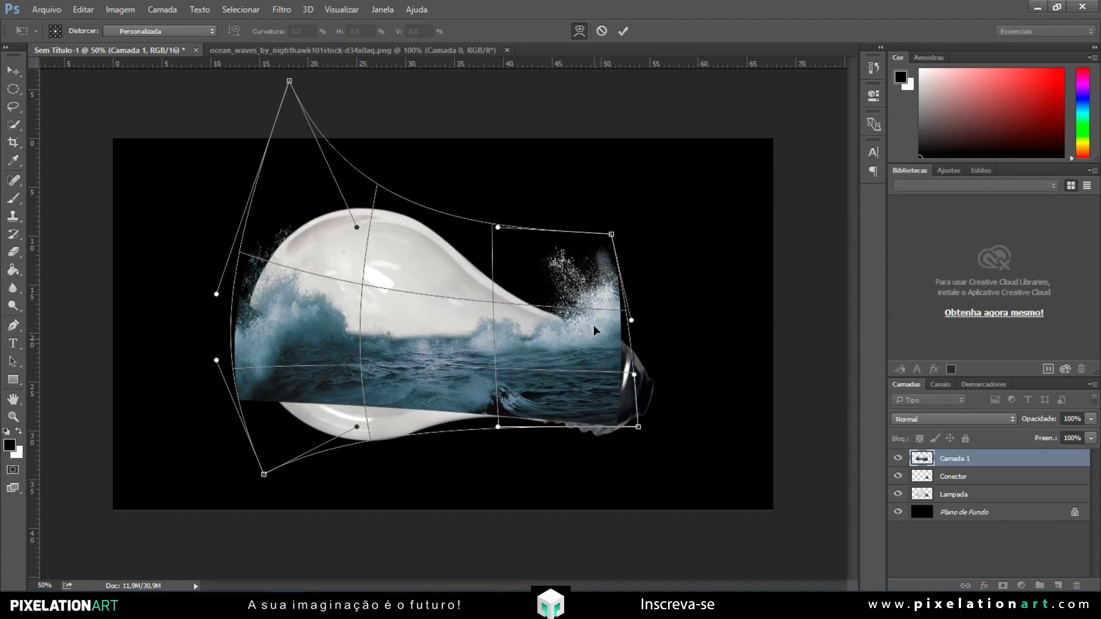
- Finish the warp by narrowing the waves toward the screw base and bending the water surface downward in the middle
drag(612, 234, 596, 236)
mouse_move(564, 315)
mouse_down()
mouse_move(540, 334)
mouse_move(560, 321)
mouse_up()
drag(596, 234, 564, 232)
drag(414, 320, 414, 334)
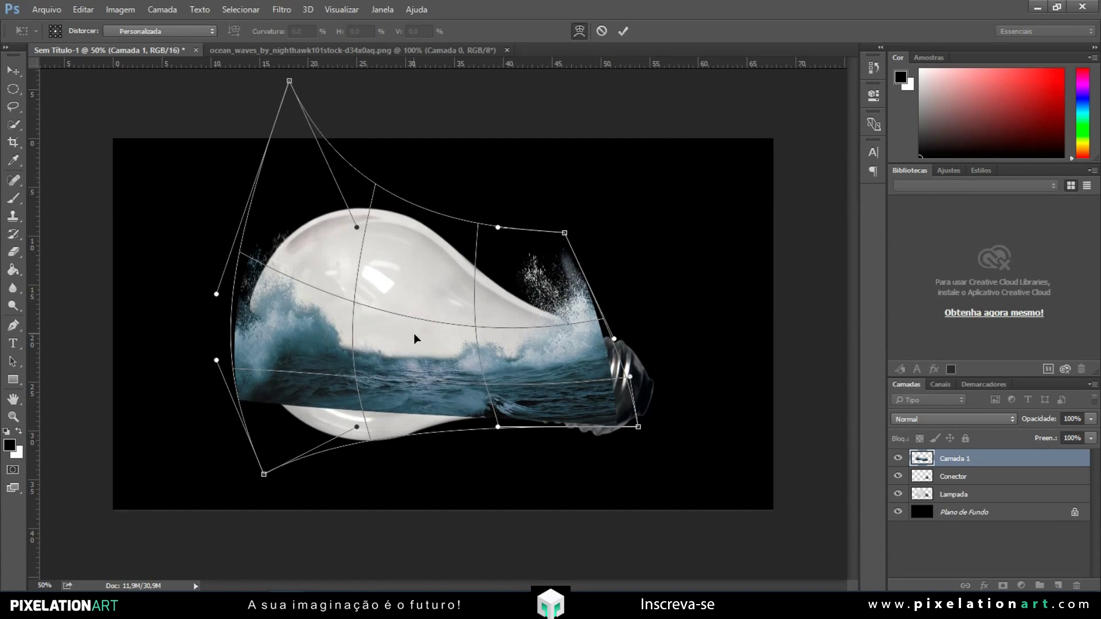
drag(435, 426, 437, 423)
drag(446, 373, 444, 360)
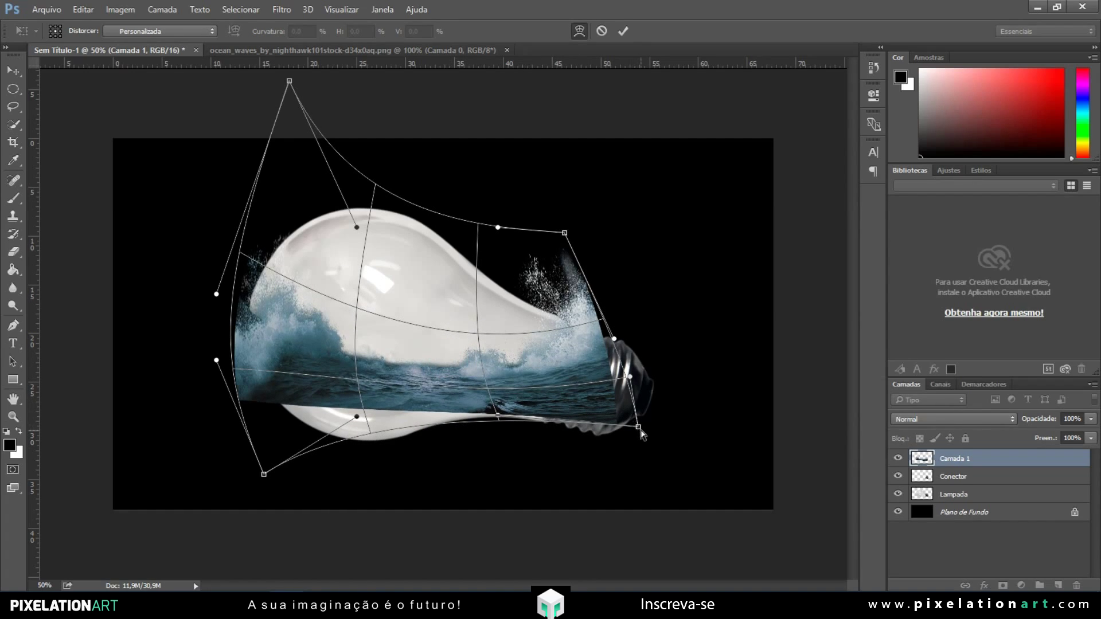
drag(638, 427, 611, 430)
key(Return)
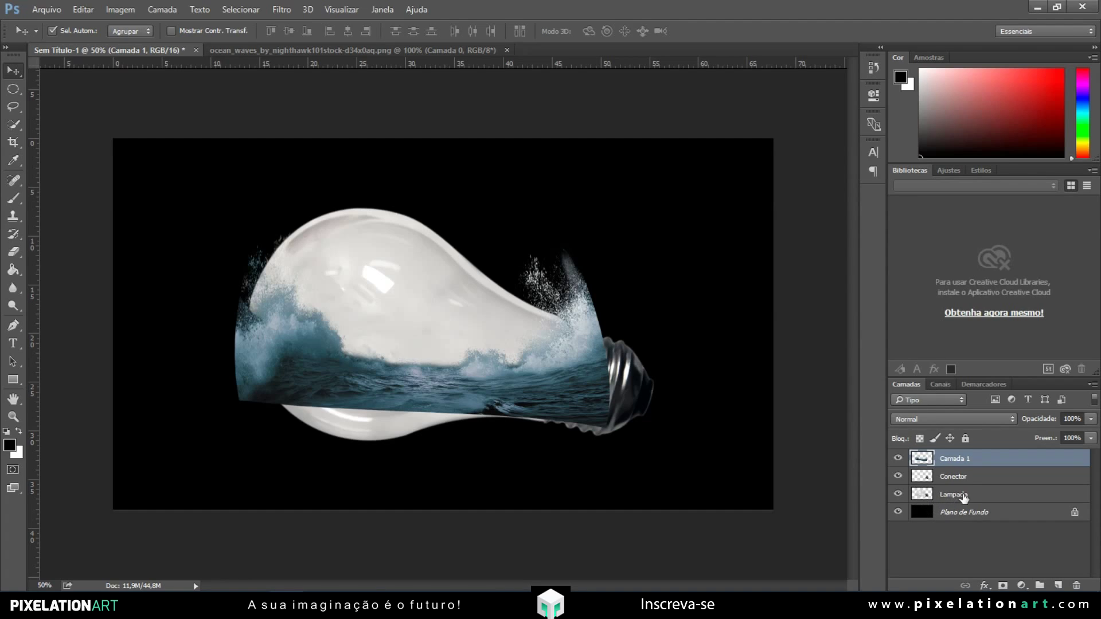
- Load the Lampada layer's outline as a selection and use it to add a layer mask to the waves layer
ctrl+click(923, 498)
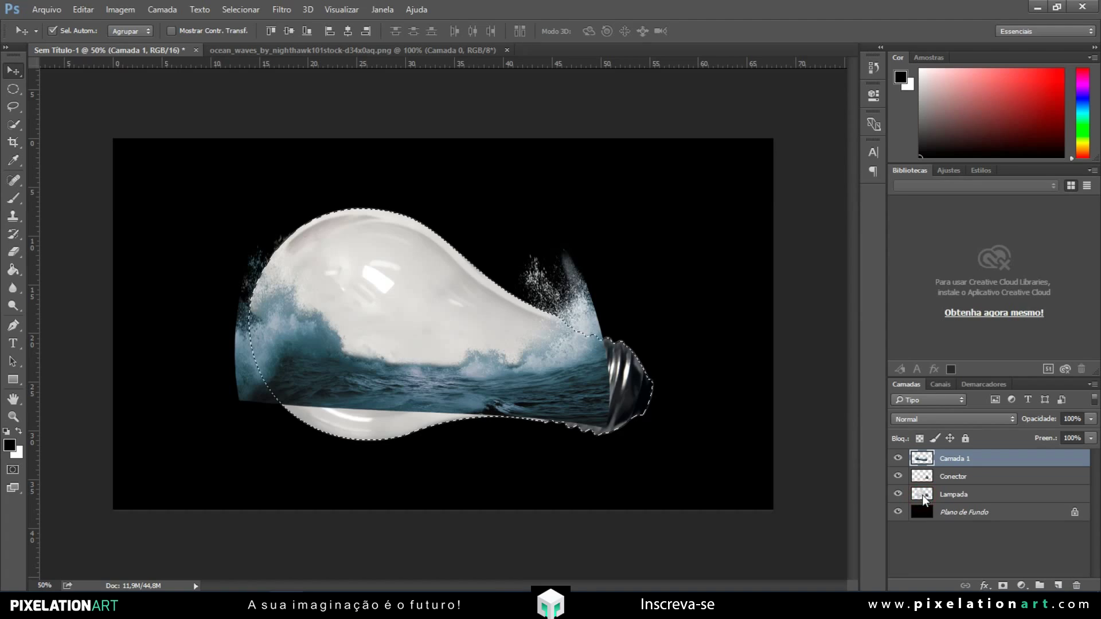
click(1003, 586)
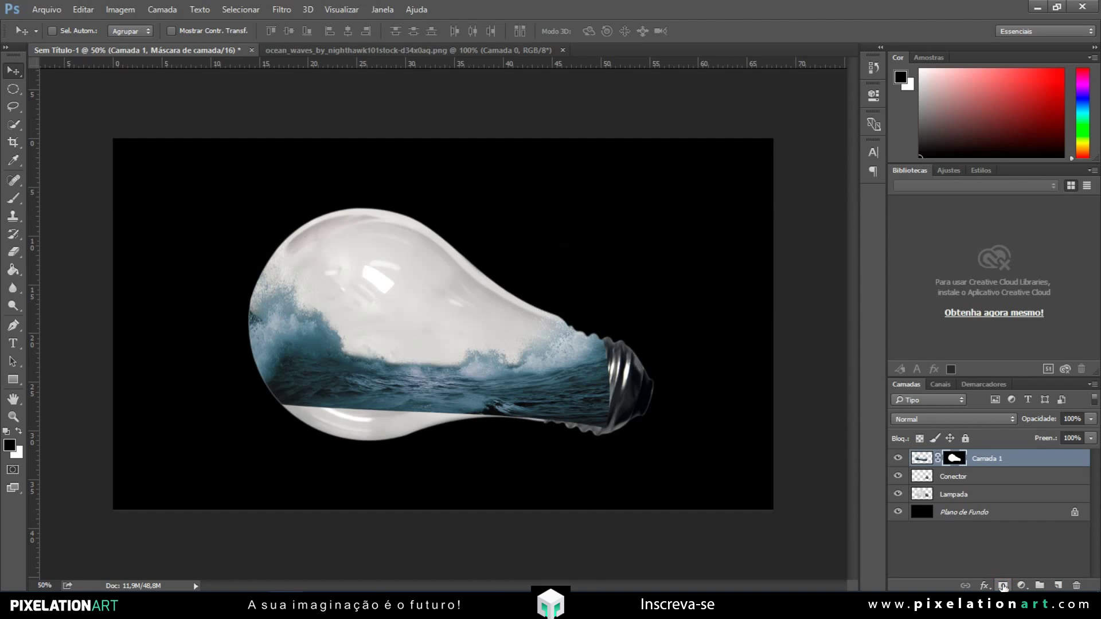
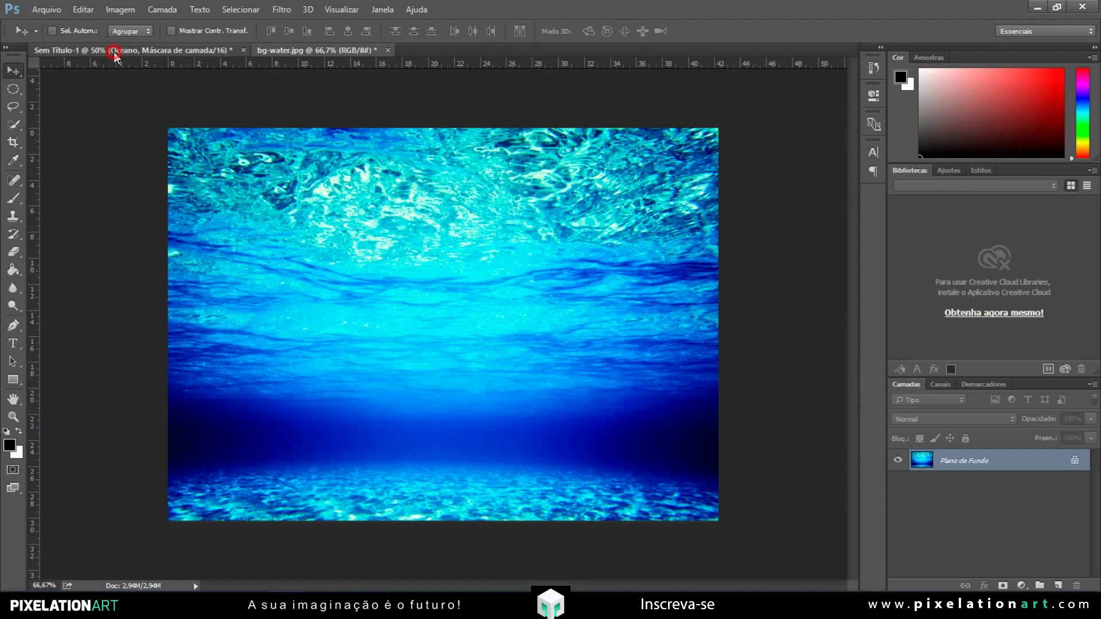
- Sample a dark teal foreground colour from the ocean water near the bulb's neck, with the Oceano layer's image active instead of its mask
click(14, 160)
click(392, 375)
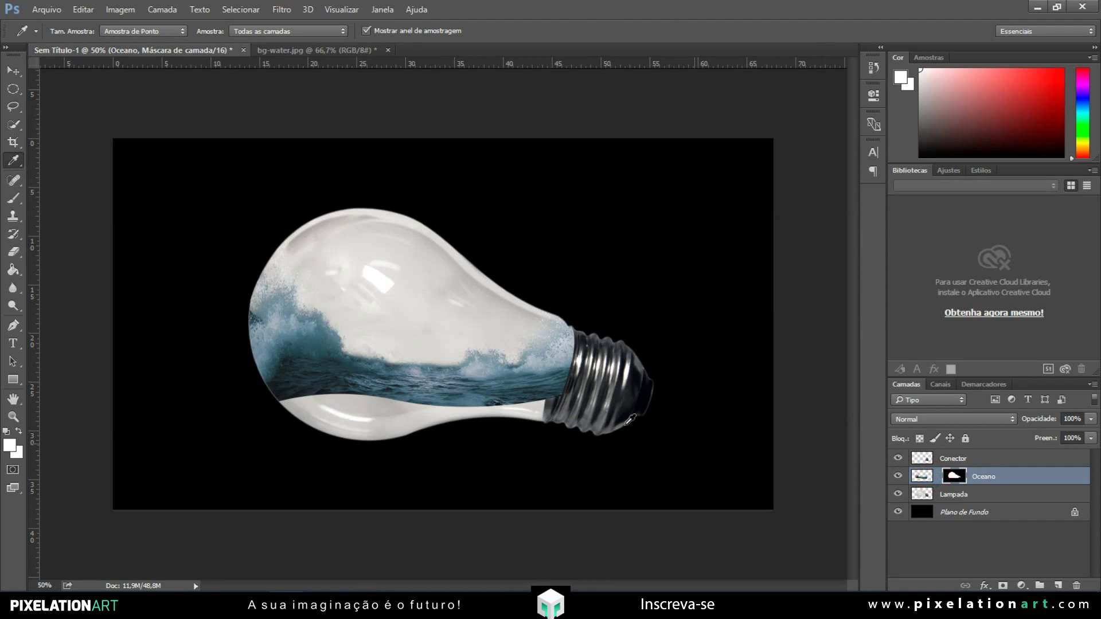
click(524, 386)
click(922, 477)
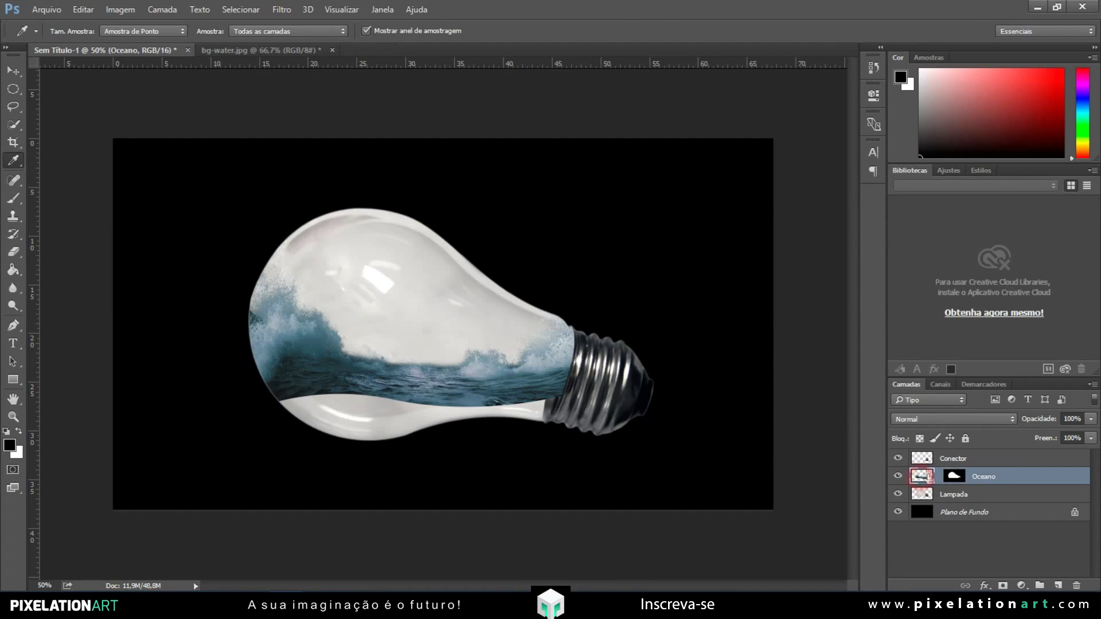
drag(465, 376, 480, 391)
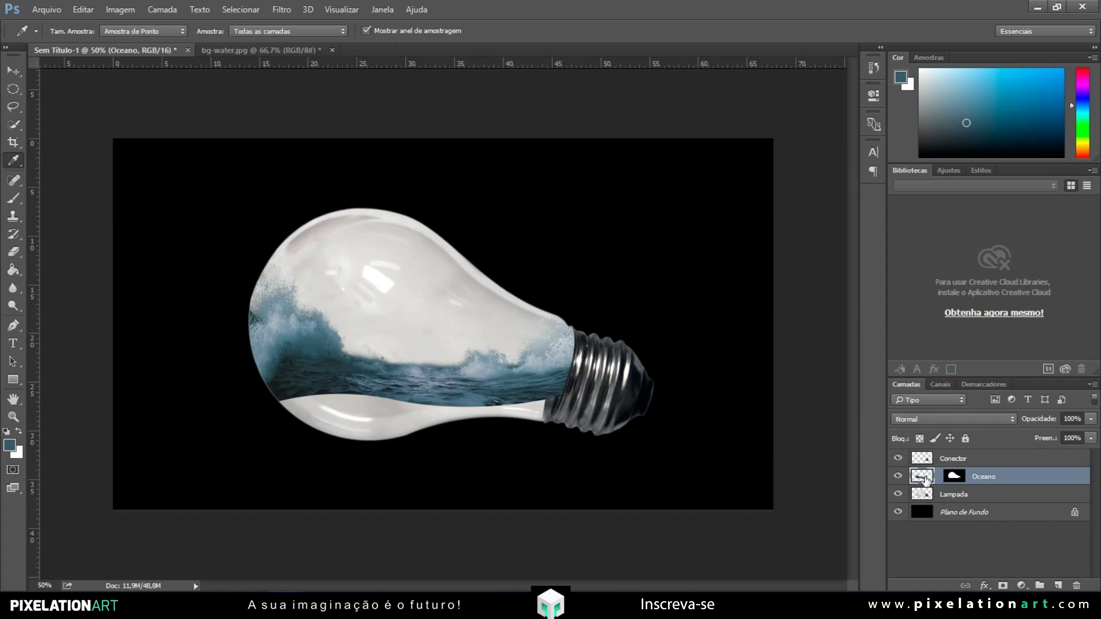
click(492, 393)
mouse_move(503, 393)
mouse_down()
mouse_move(516, 394)
mouse_move(505, 394)
mouse_up()
- In bg-water.jpg, add a new layer filled with the sampled teal and set its blend mode to Cor
click(285, 50)
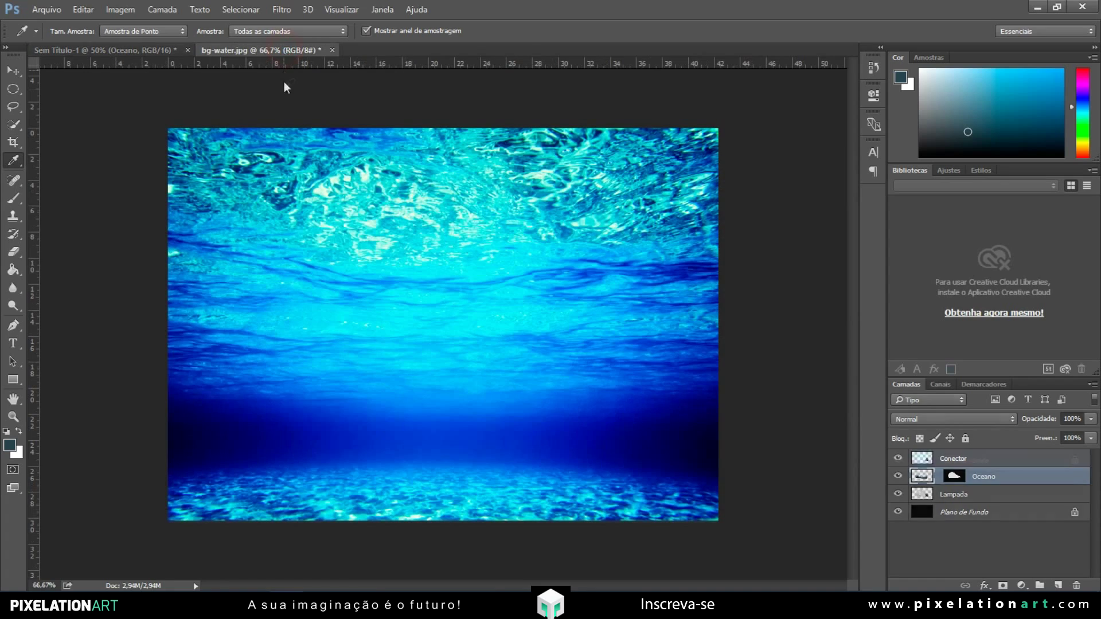
click(1059, 586)
click(13, 269)
click(333, 292)
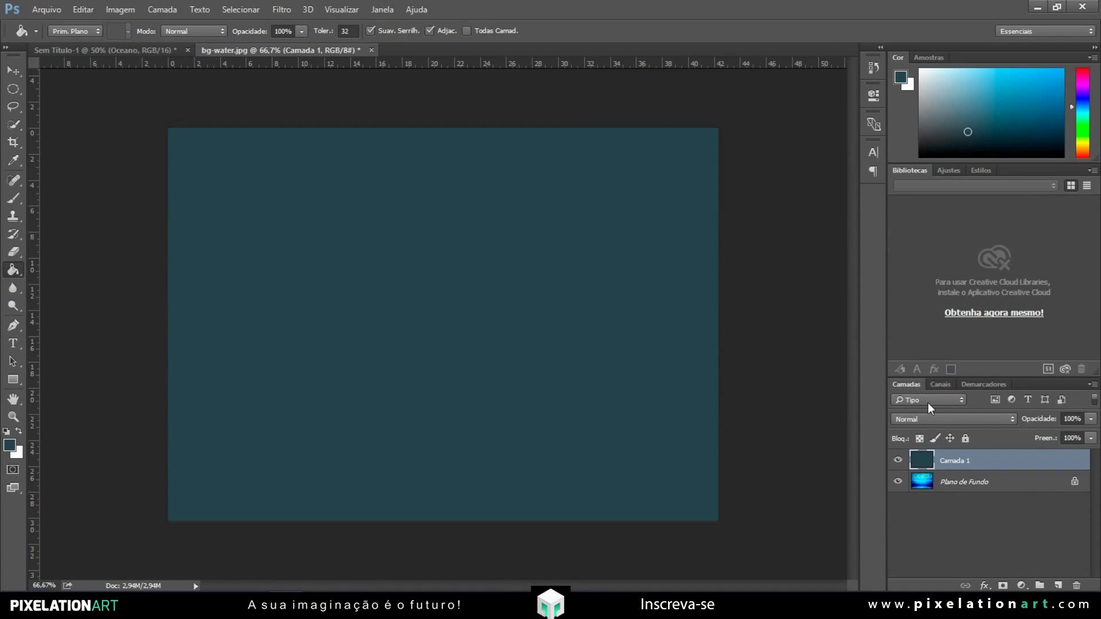
click(947, 420)
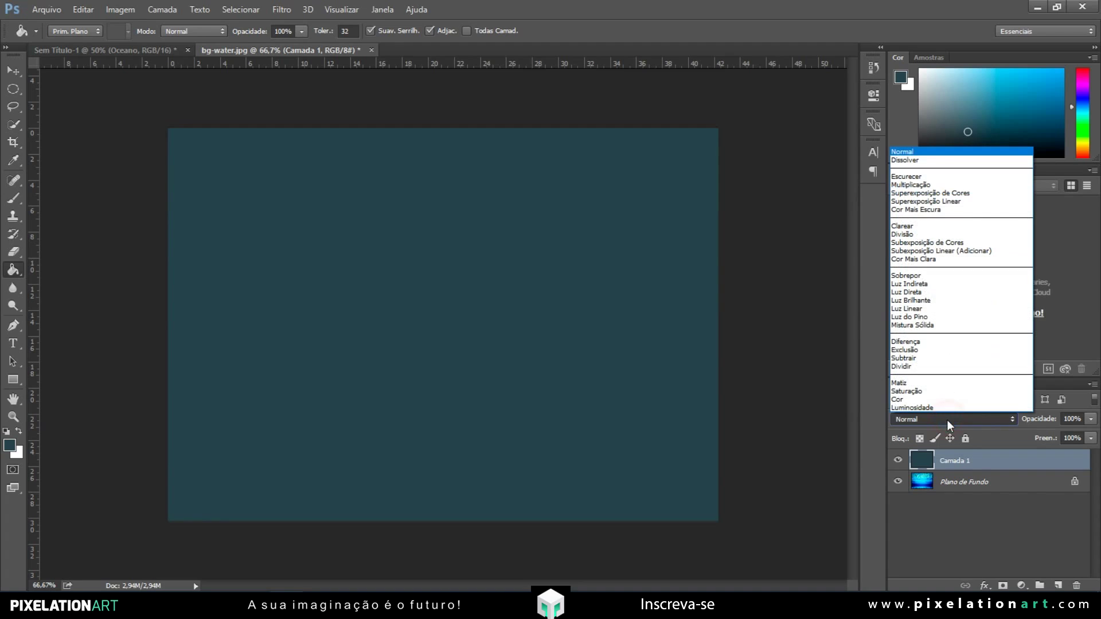
click(929, 397)
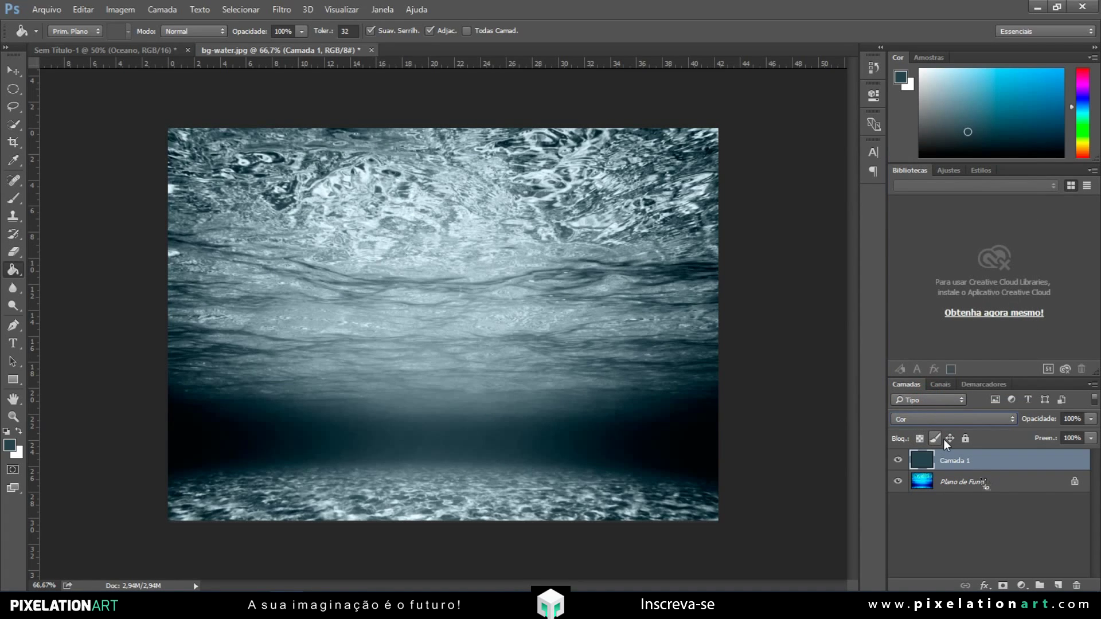
shift+click(986, 483)
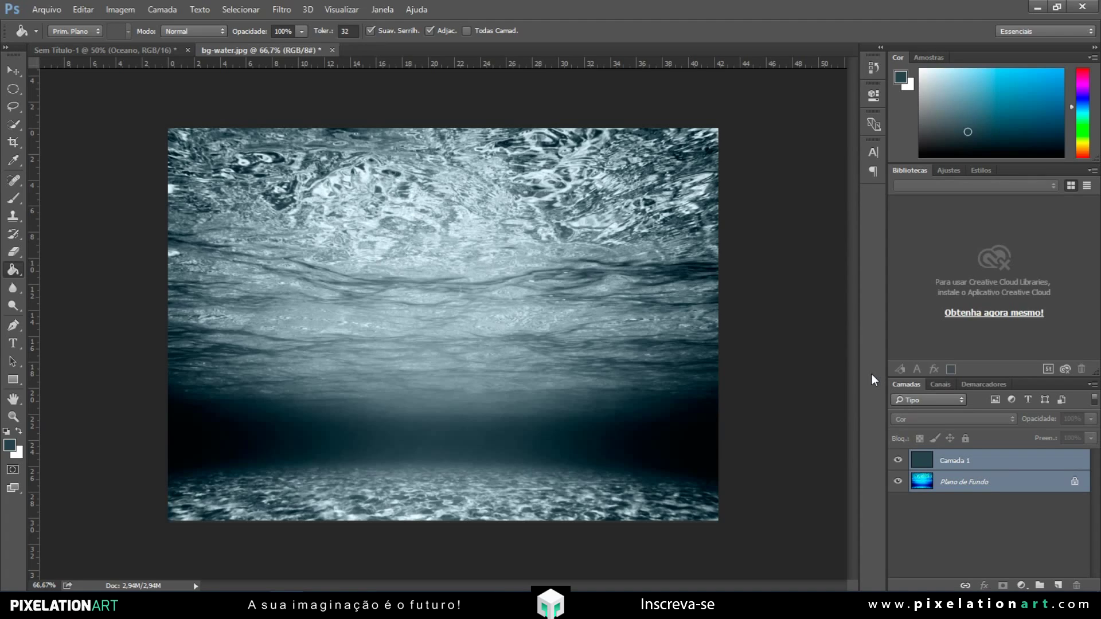
key(ctrl+j)
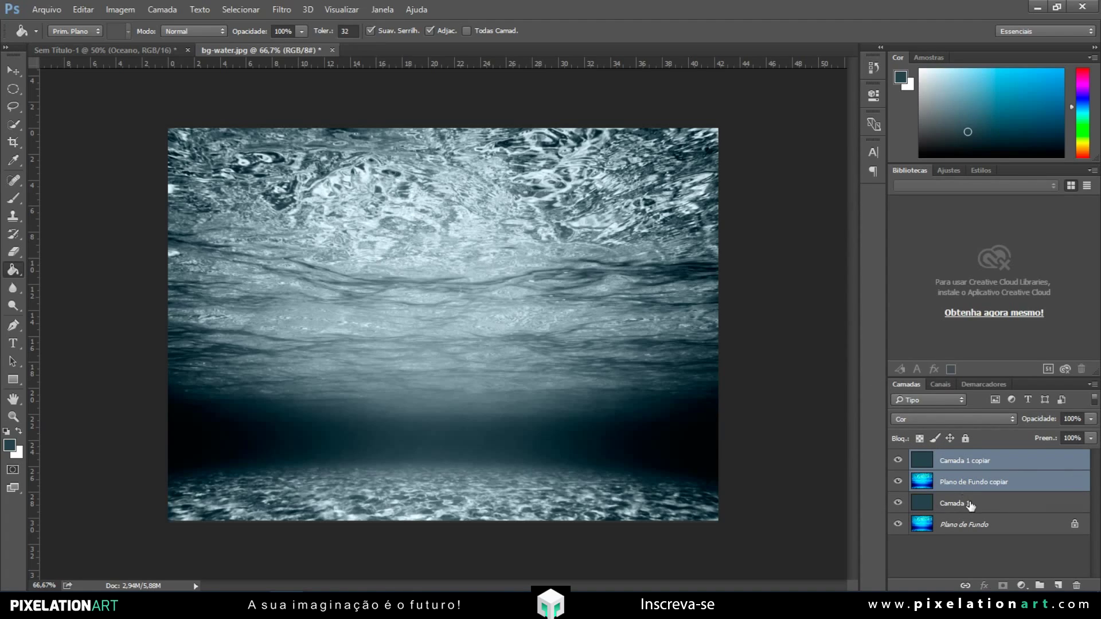
key(ctrl+e)
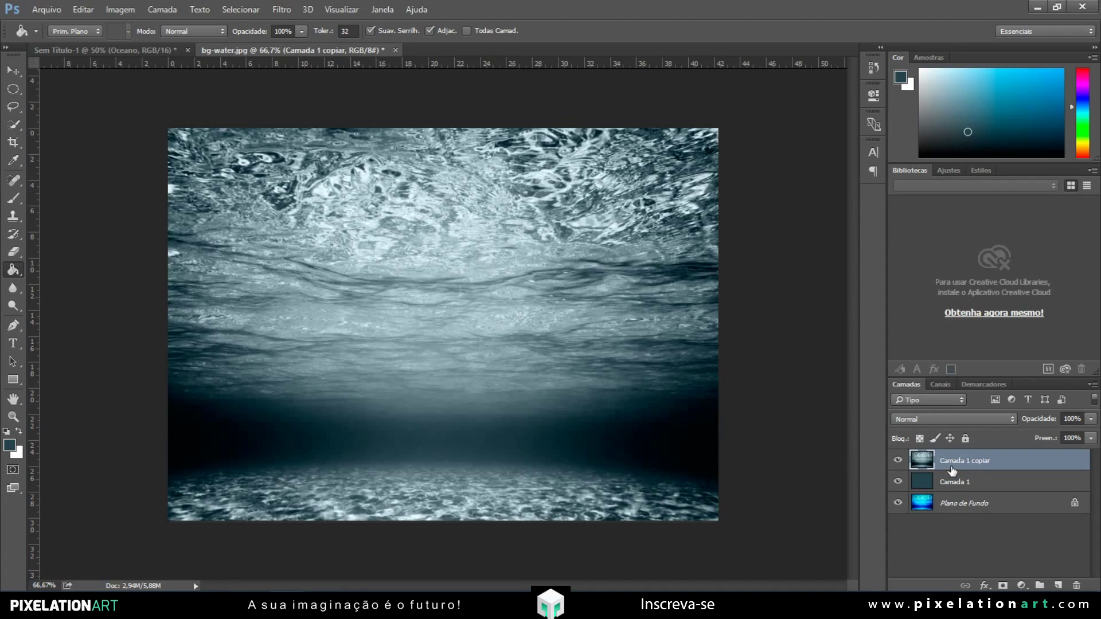
key(ctrl+alt+z)
key(ctrl+alt+z)
- Duplicate Camada 1 and Plano de Fundo together and merge the two copies into a single tinted water layer
shift+click(994, 481)
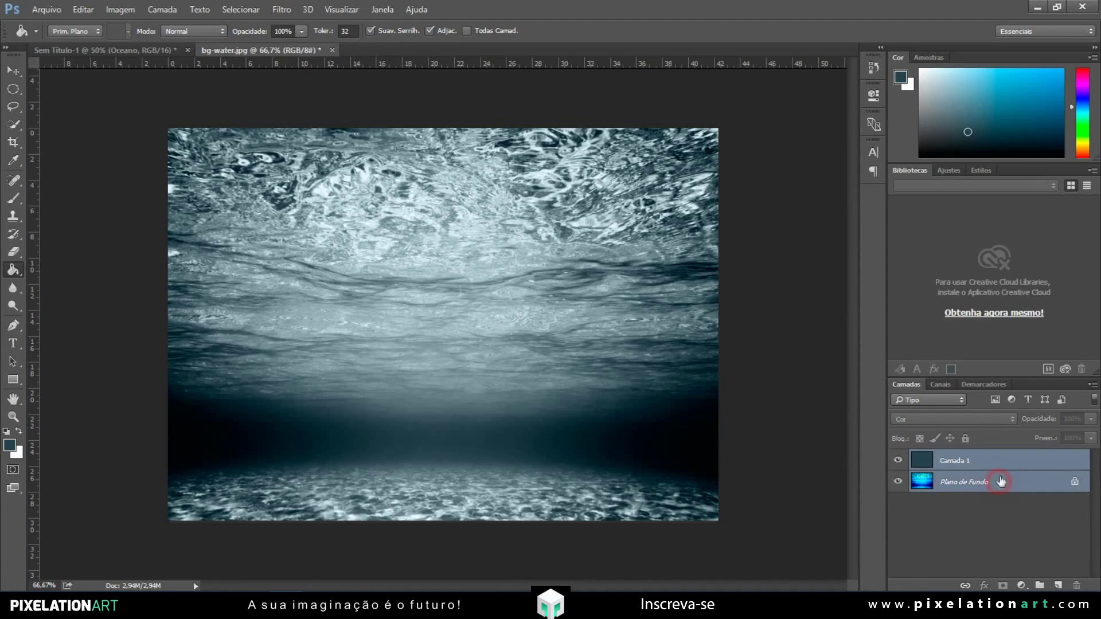
drag(997, 482, 1059, 585)
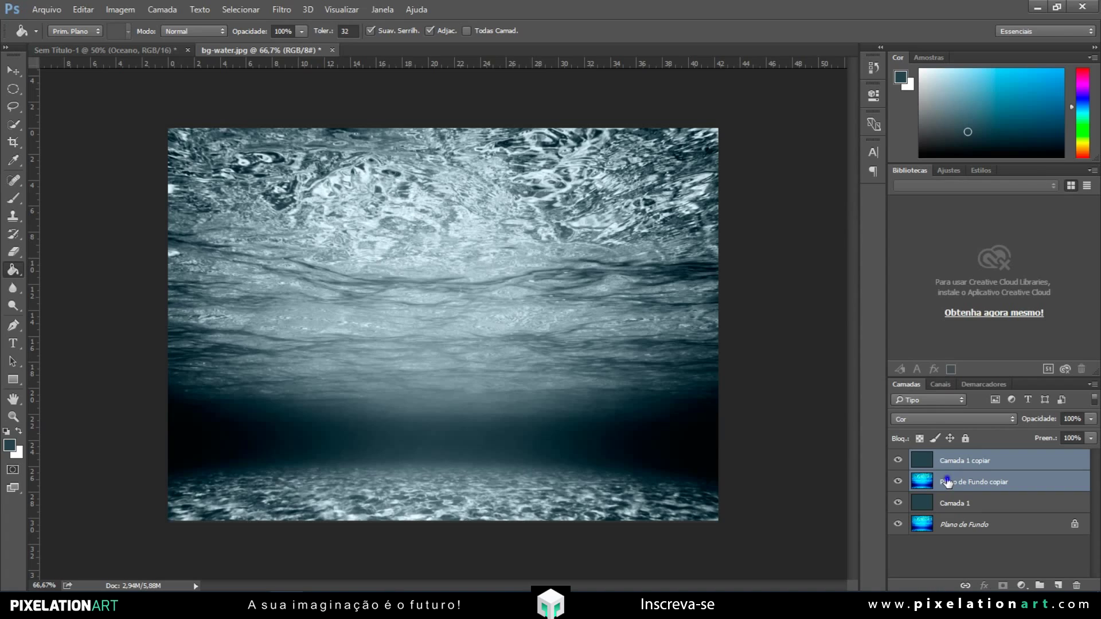
right_click(947, 483)
click(707, 462)
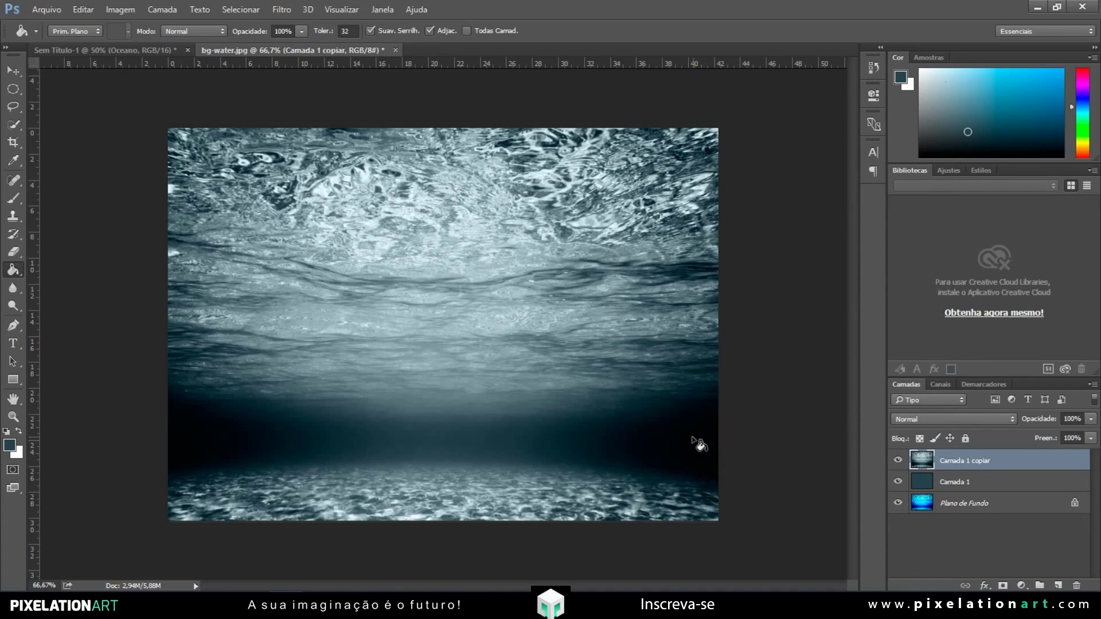
- Move the merged water layer into the light bulb document between Conector and Oceano and position it over the glass
key(v)
mouse_move(498, 245)
mouse_down()
mouse_move(274, 65)
mouse_move(154, 50)
mouse_move(285, 260)
mouse_up()
drag(402, 372, 486, 251)
drag(500, 309, 499, 301)
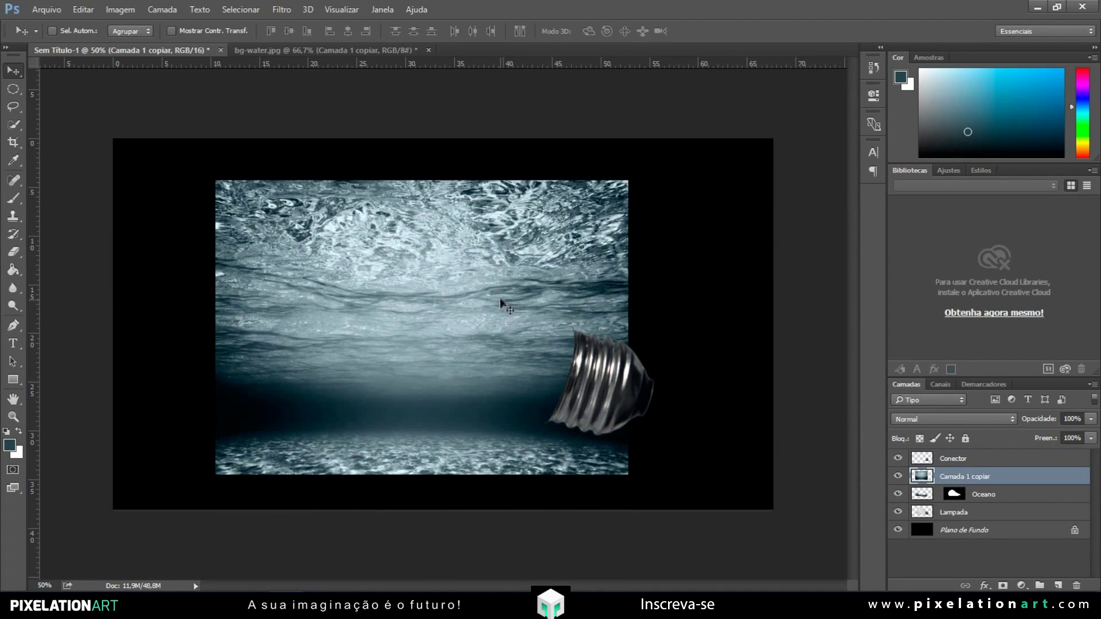
- Place the Camada 1 copiar layer beneath Oceano, slightly higher on the canvas, and mask it to the outline of the Lampada layer
drag(953, 477, 950, 495)
drag(506, 316, 505, 308)
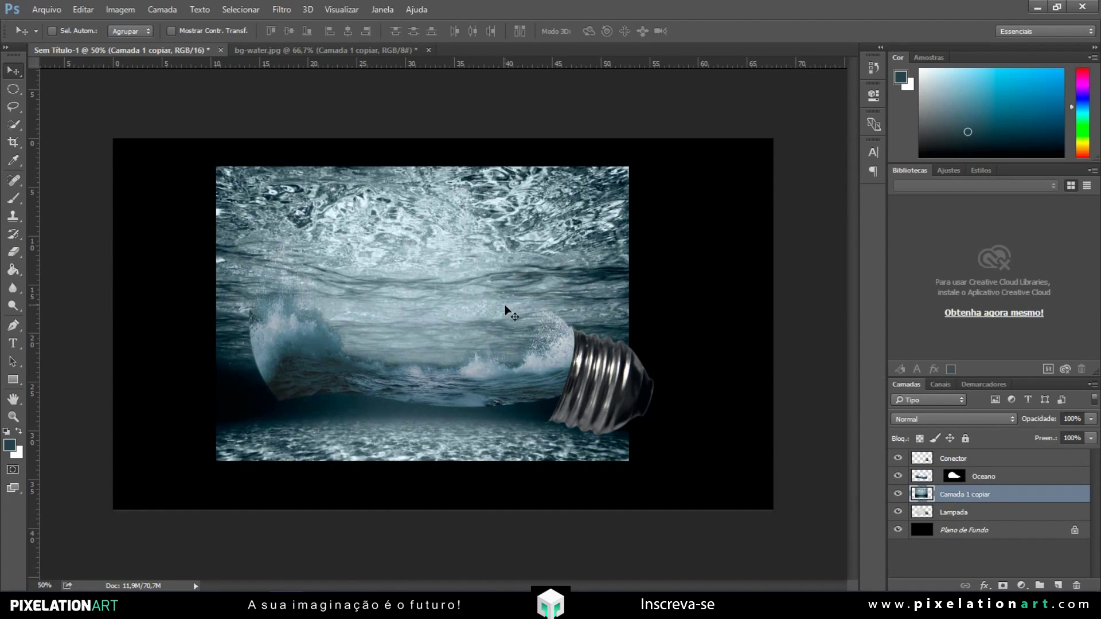
ctrl+click(923, 514)
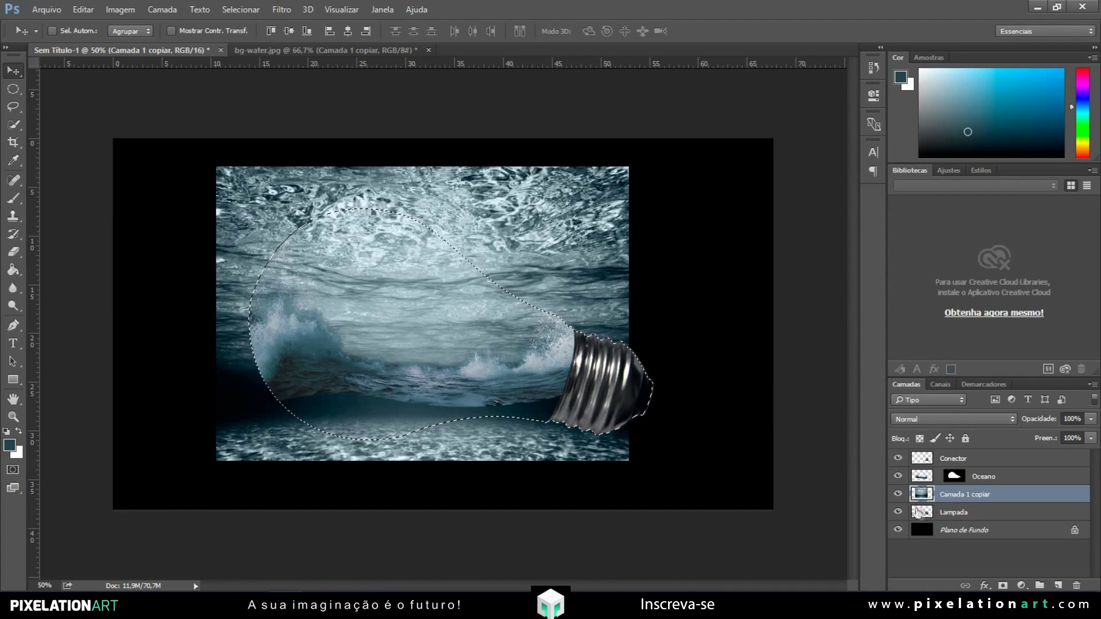
click(1004, 585)
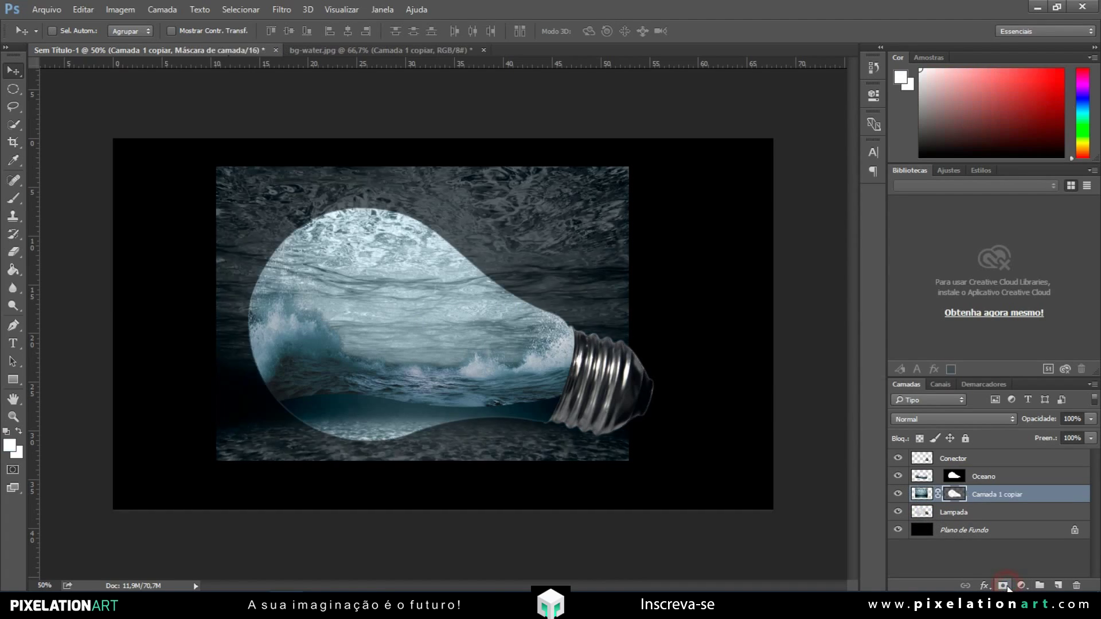
- Rename the masked underwater layer as Fundo do Mar
double_click(995, 497)
text(Fundo do M)
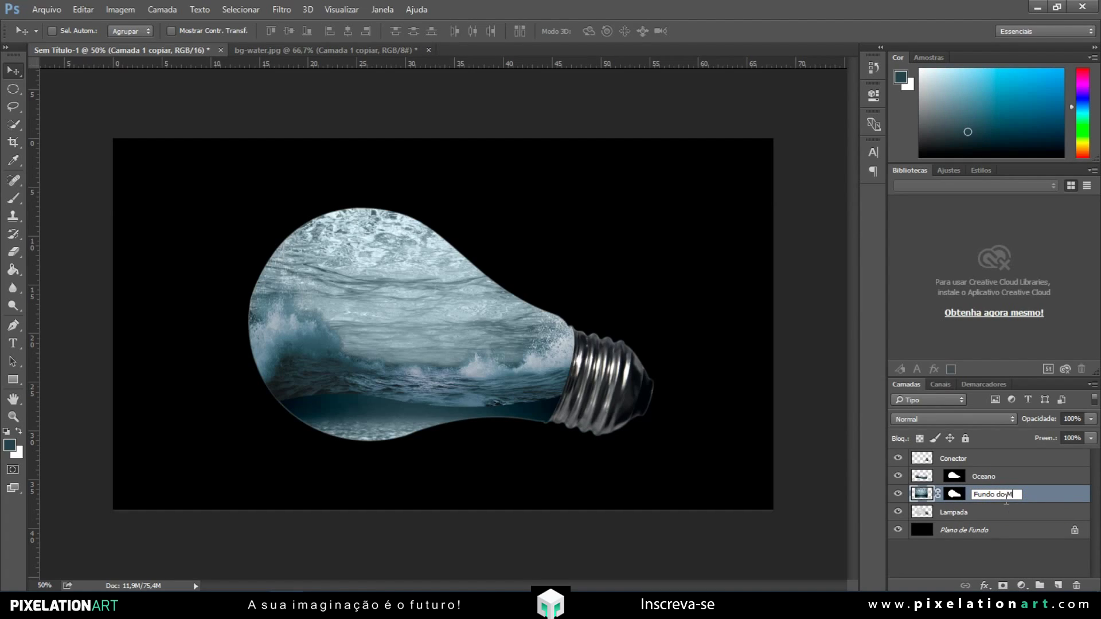
text(s)
key(BackSpace)
text(ar)
key(Return)
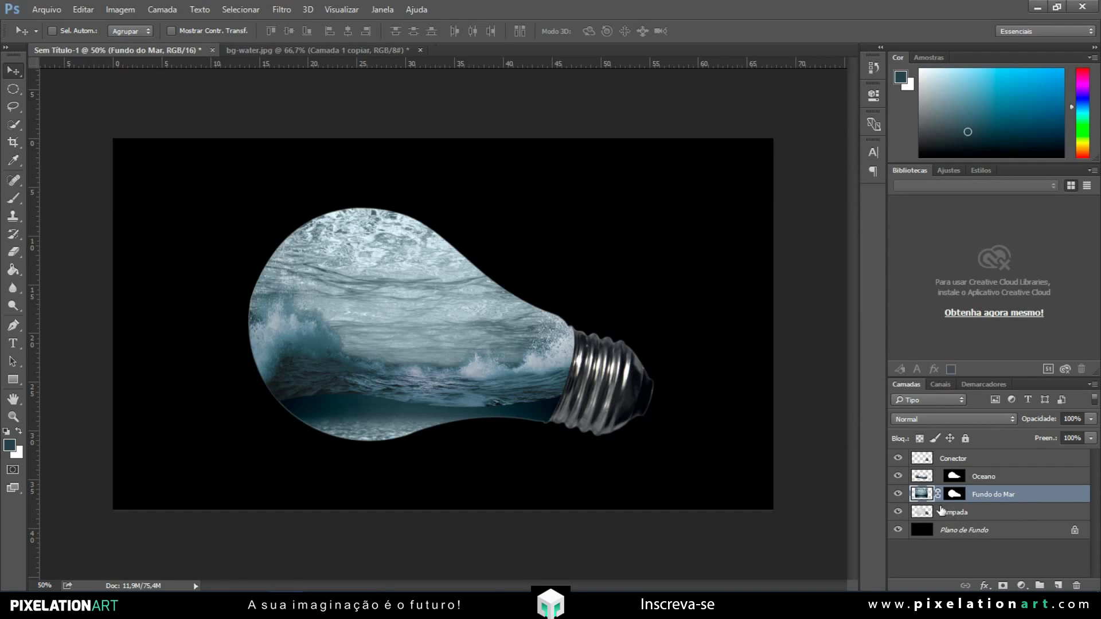
- Paint black on the Fundo do Mar mask with a soft brush to hide the water above the waves, finishing at 150 px
click(12, 201)
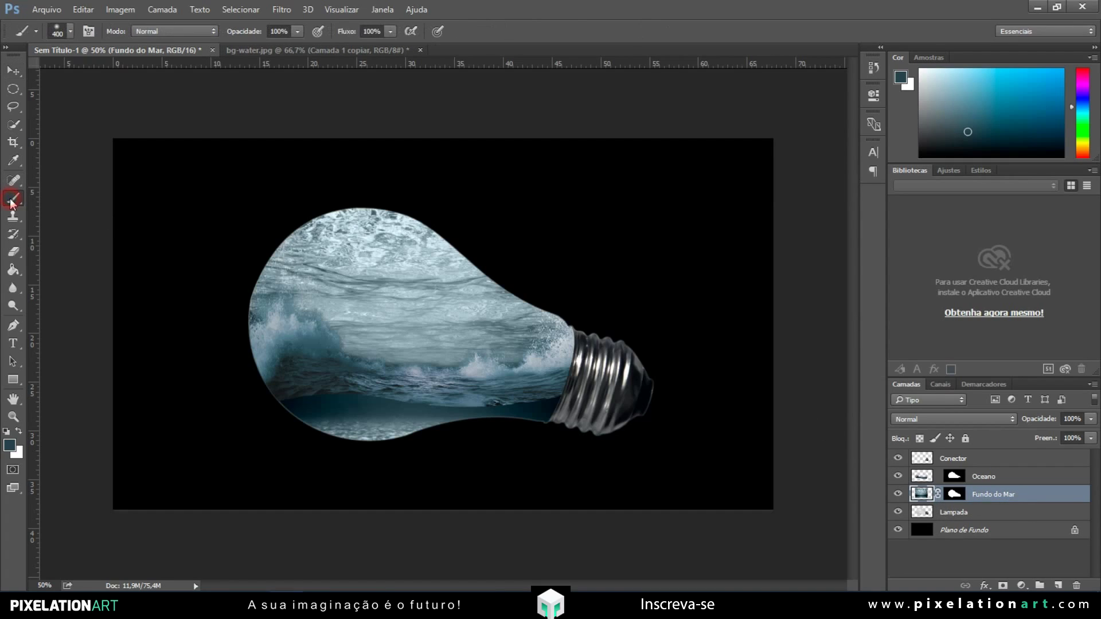
click(955, 497)
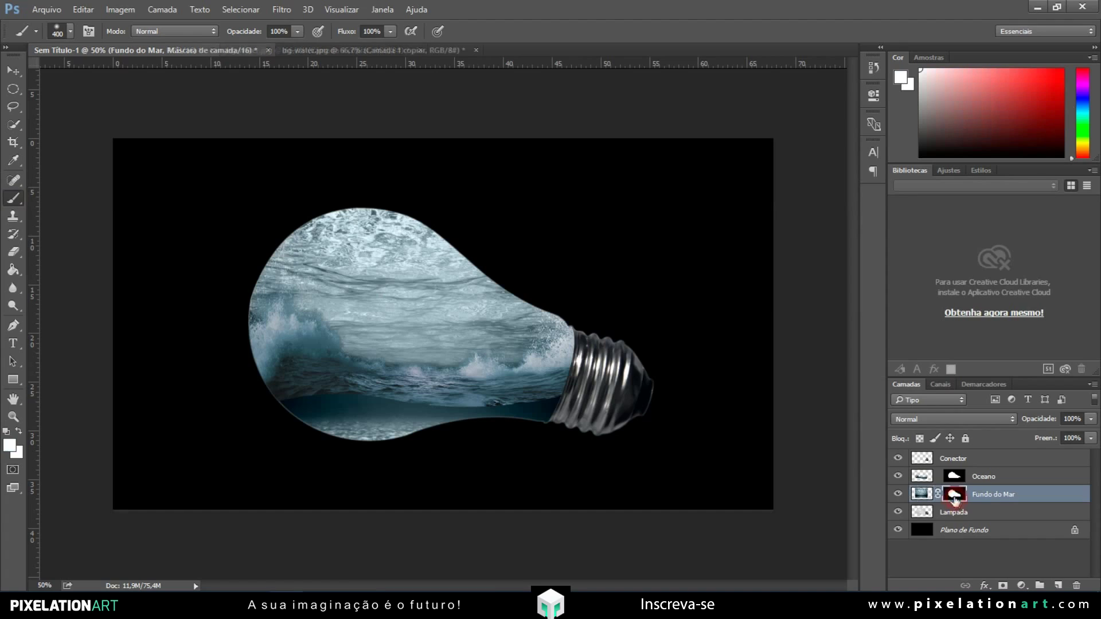
click(19, 432)
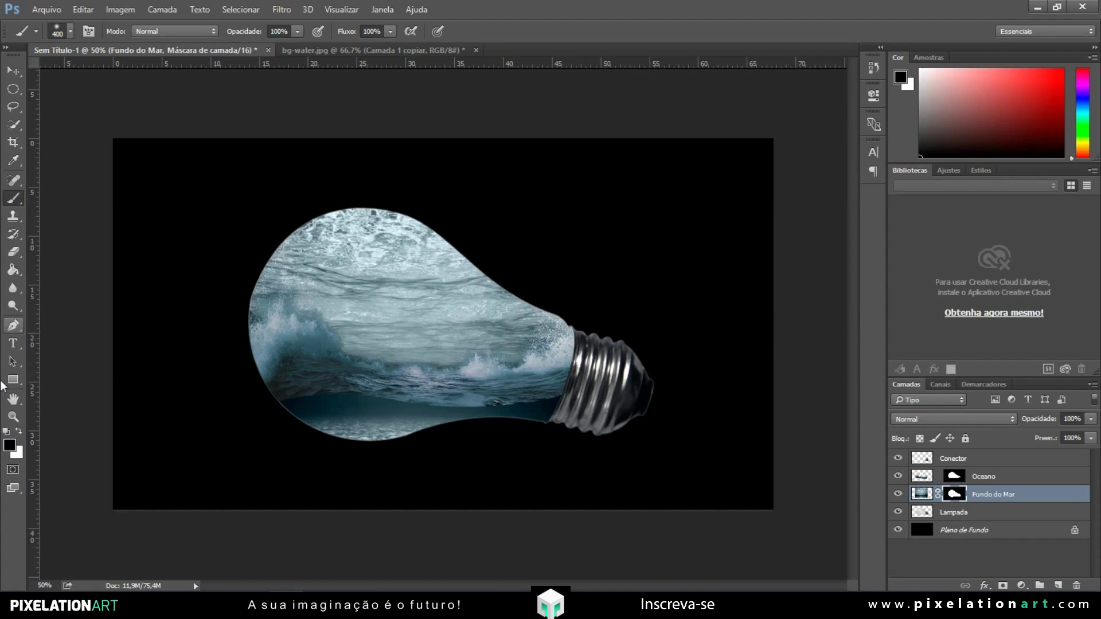
mouse_move(284, 257)
mouse_down()
mouse_move(343, 283)
mouse_move(284, 261)
mouse_move(410, 258)
mouse_move(393, 242)
mouse_move(448, 300)
mouse_move(533, 341)
mouse_move(459, 304)
mouse_move(416, 235)
mouse_move(469, 330)
mouse_move(382, 343)
mouse_move(334, 324)
mouse_move(407, 276)
mouse_move(379, 268)
mouse_move(362, 332)
mouse_move(270, 308)
mouse_up()
key(bracketleft)
key(bracketleft)
key(bracketleft)
key(bracketleft)
key(bracketleft)
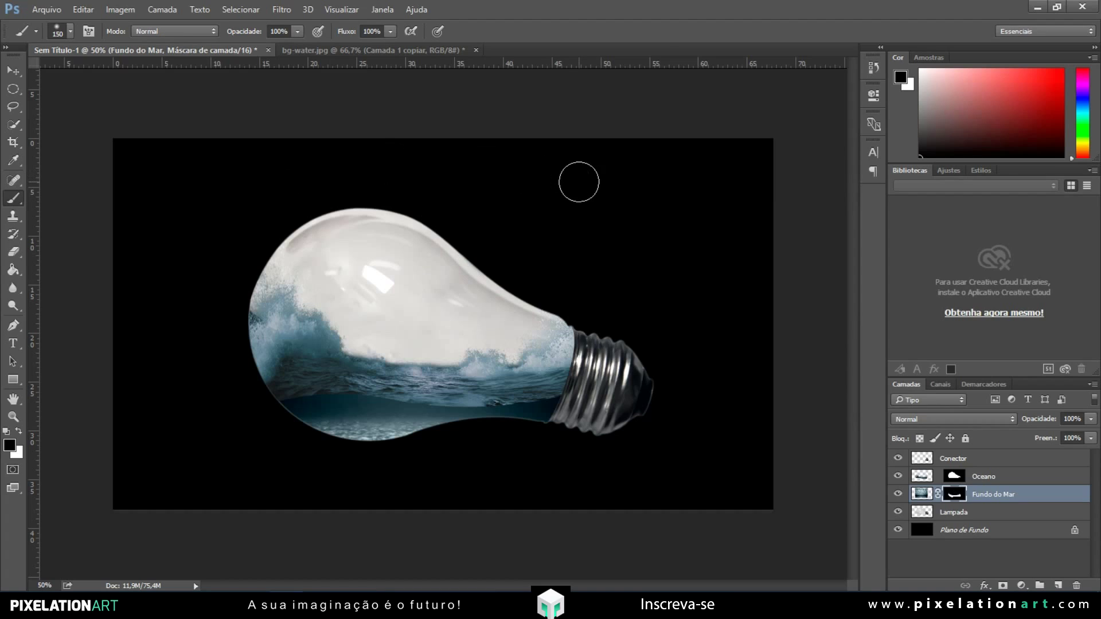
- Close bg-water.jpg without saving and open Ship 2.png, leaving its colour profile as it is
click(477, 51)
click(535, 221)
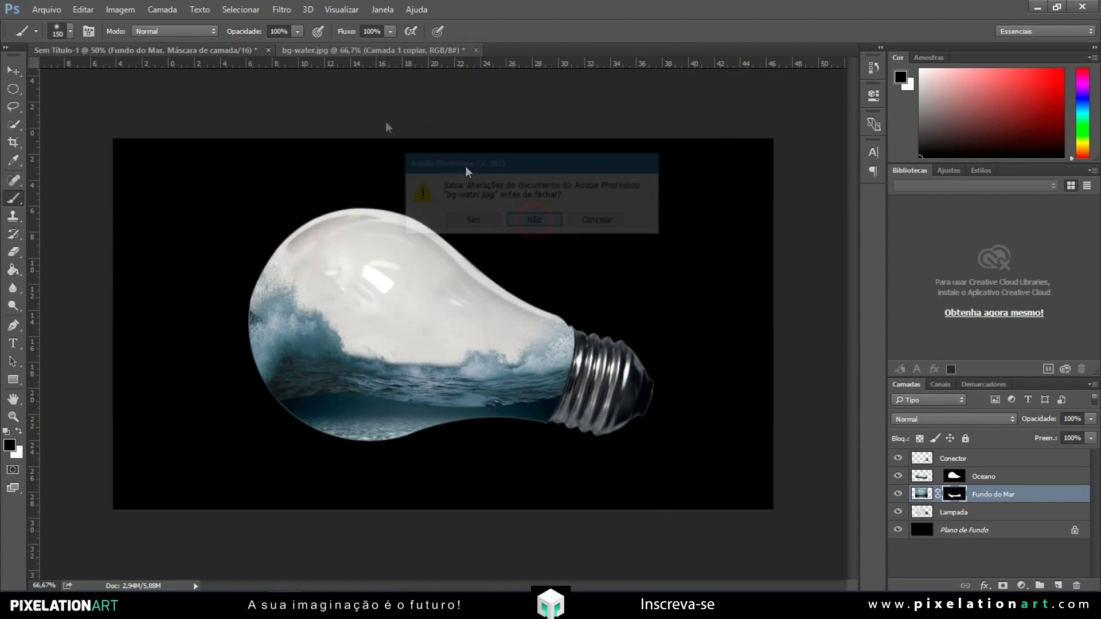
click(46, 9)
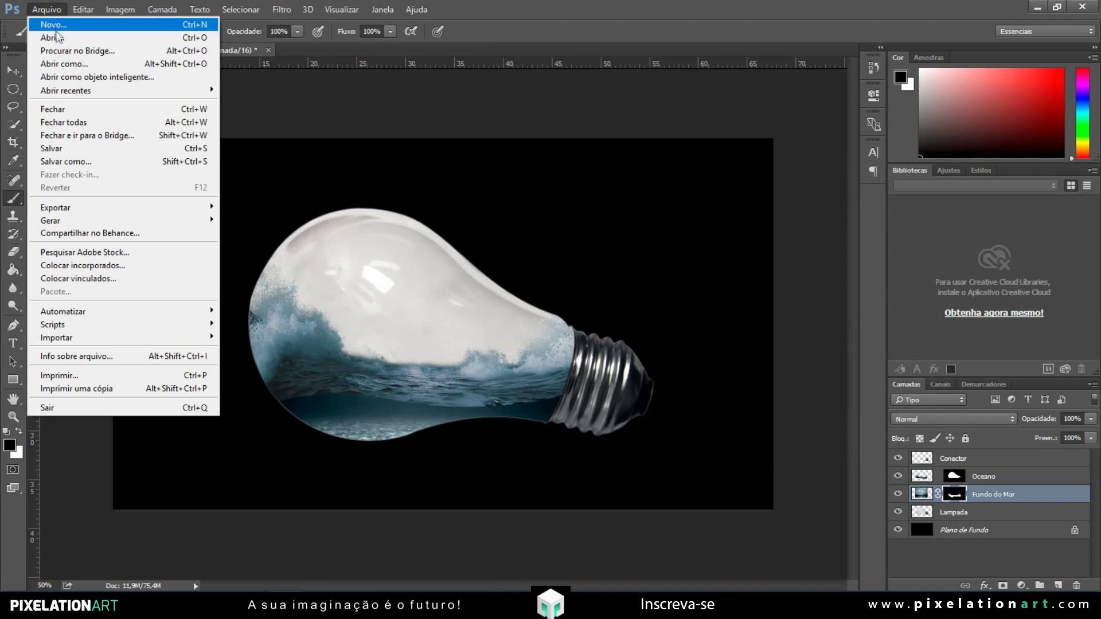
click(60, 39)
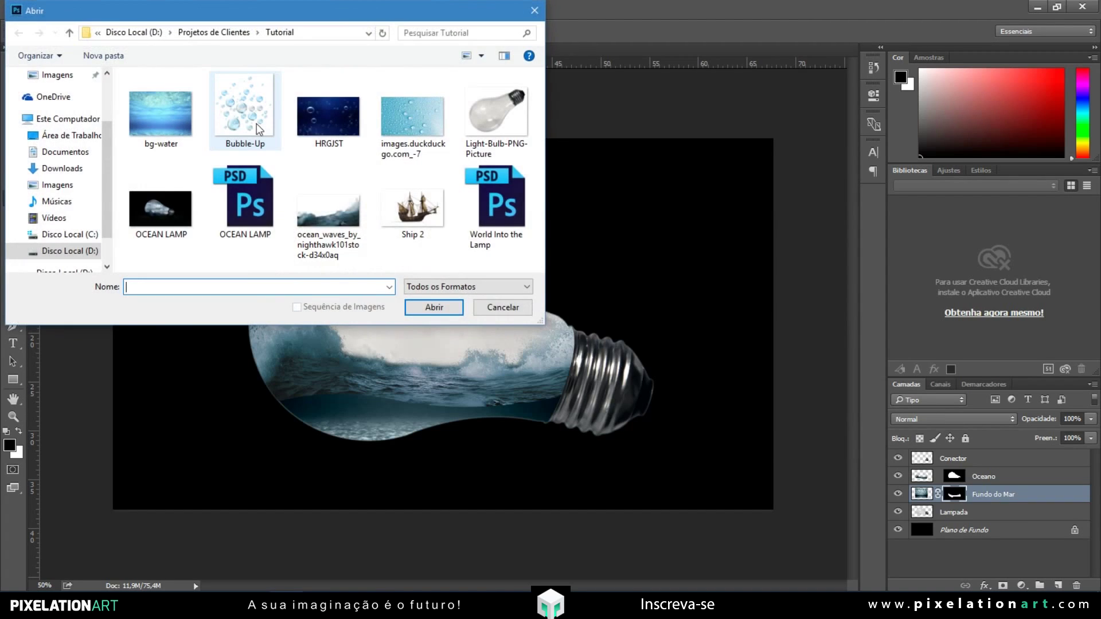
click(399, 217)
double_click(399, 218)
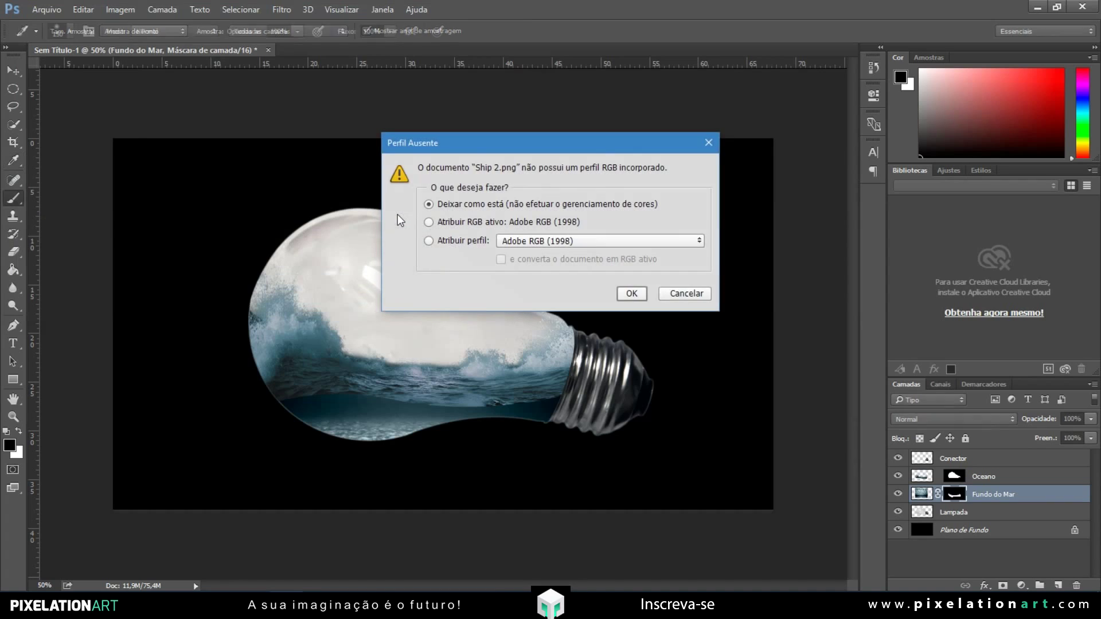
key(Return)
- Bring the ship into the light bulb document below Oceano, scale it to about 36.6%, and position it inside the glass
key(v)
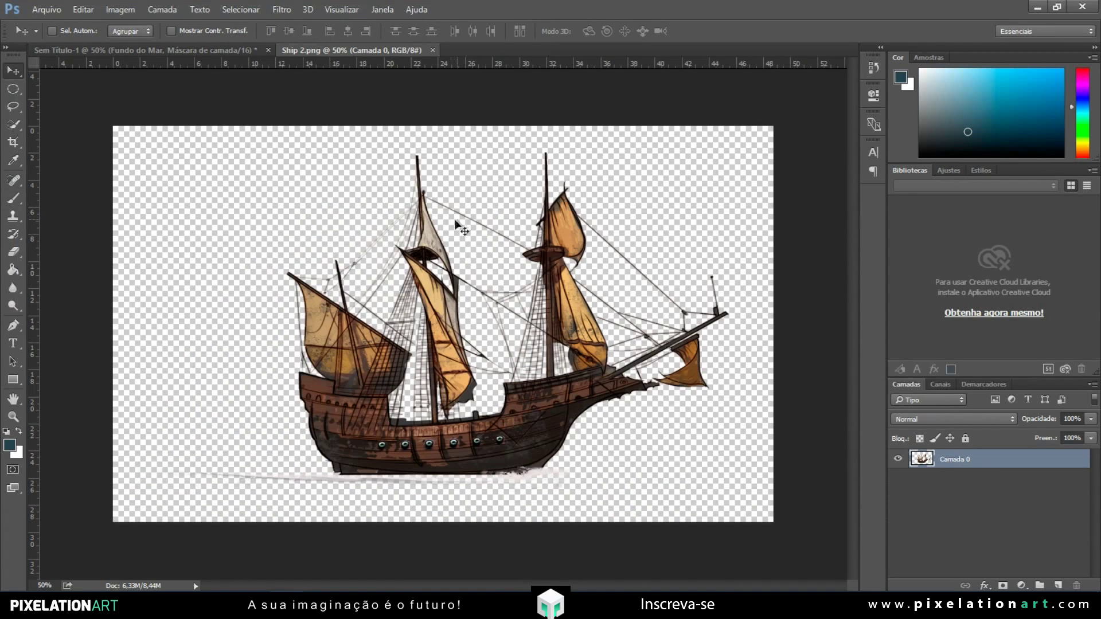
drag(394, 233, 390, 277)
key(ctrl)
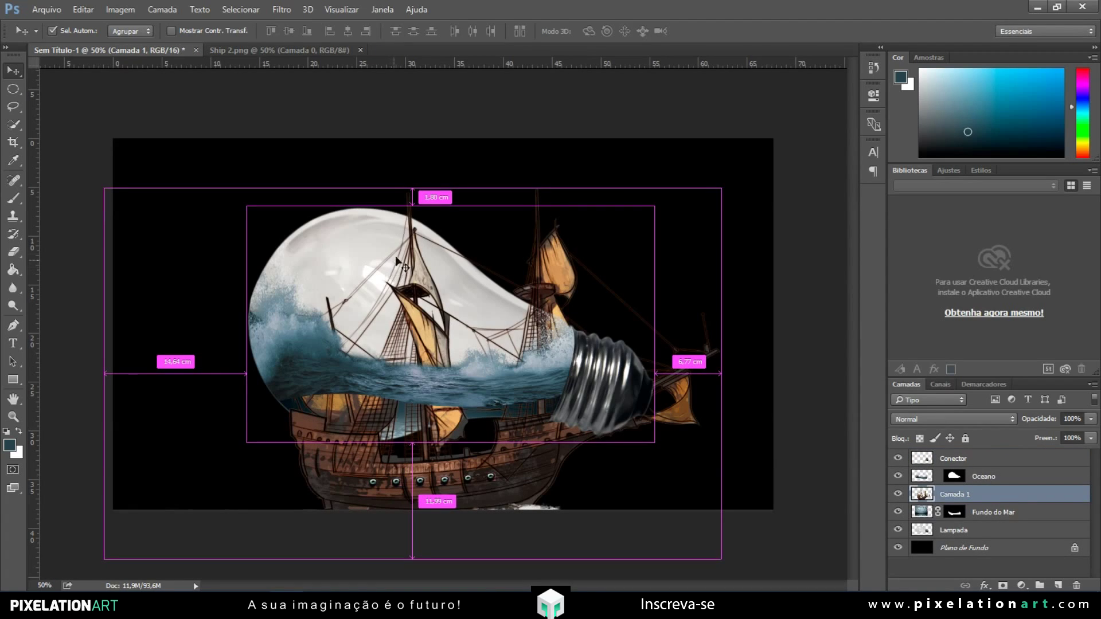
key(ctrl+t)
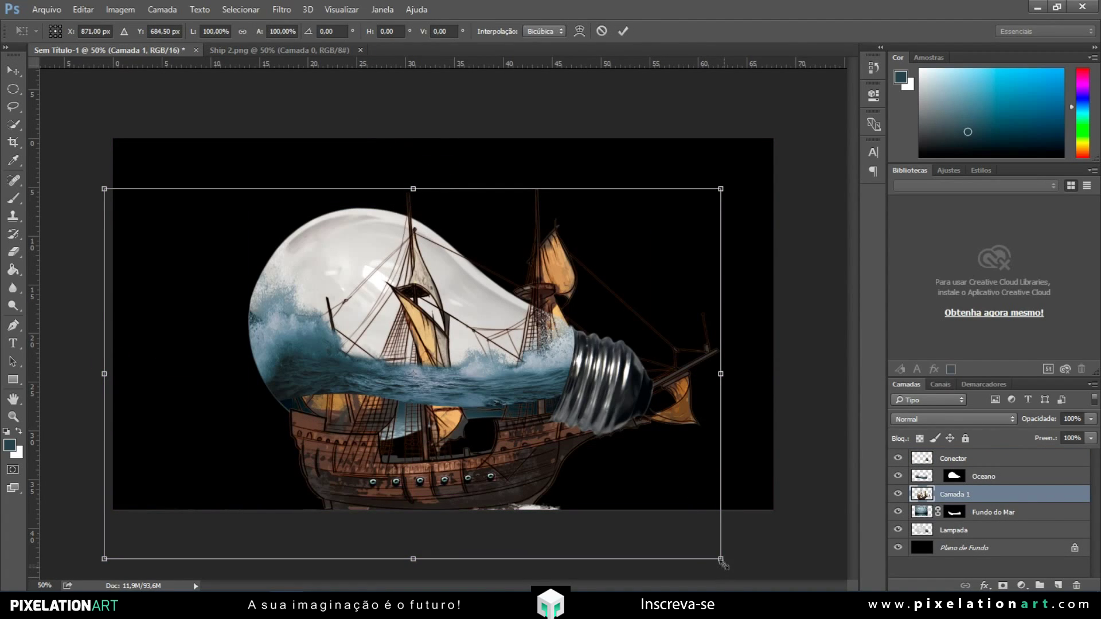
drag(721, 561, 341, 303)
drag(247, 264, 415, 316)
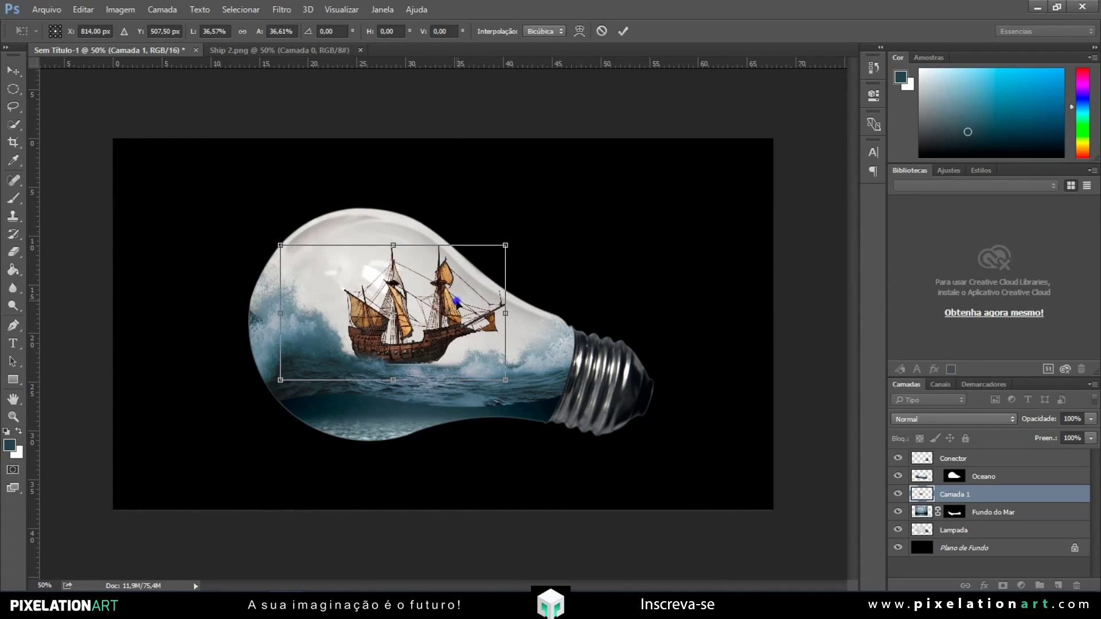
- Flip the ship horizontally and reposition it over the waves
right_click(457, 304)
click(525, 507)
drag(457, 330, 469, 339)
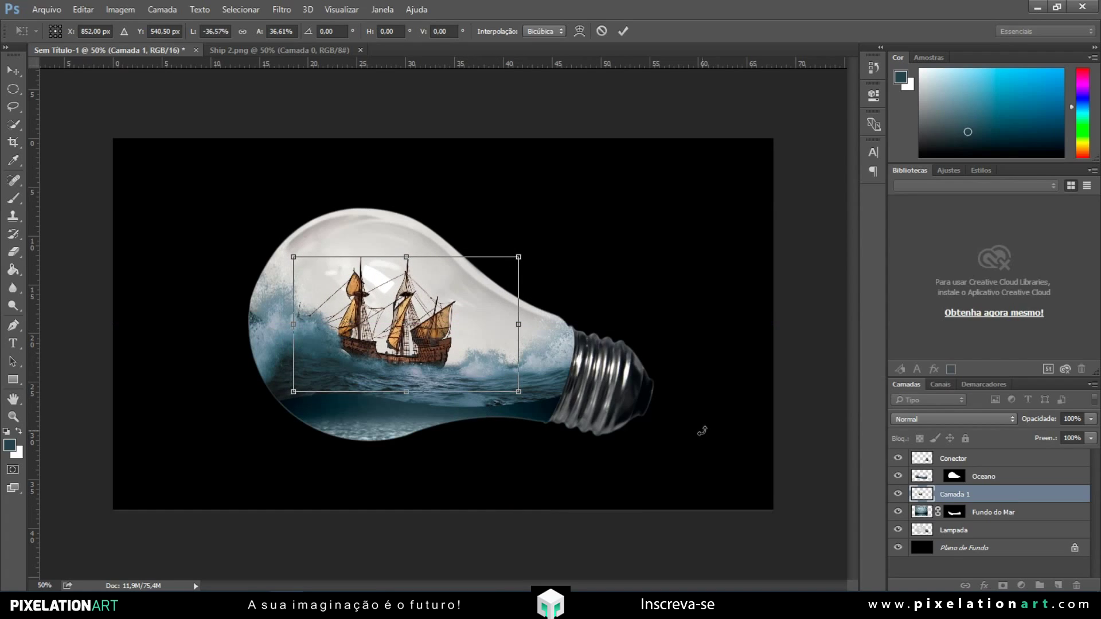
key(Return)
- Move the ship layer above Oceano, raise the ship onto the water surface, and scale it down slightly
drag(961, 496, 933, 473)
drag(378, 342, 379, 328)
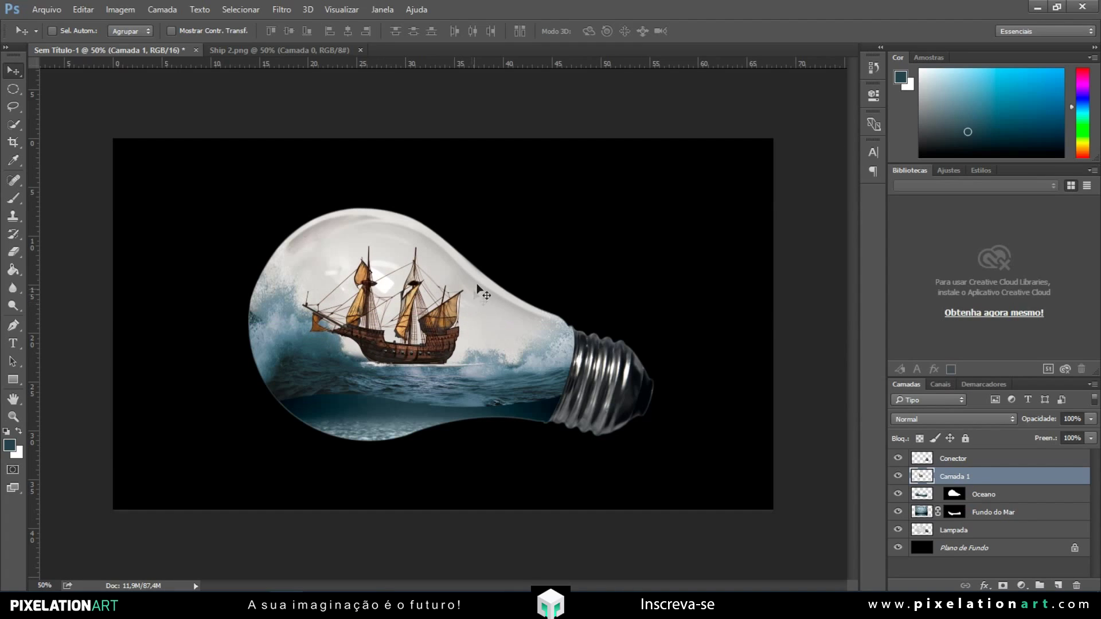
key(ctrl+t)
drag(545, 221, 501, 267)
key(Return)
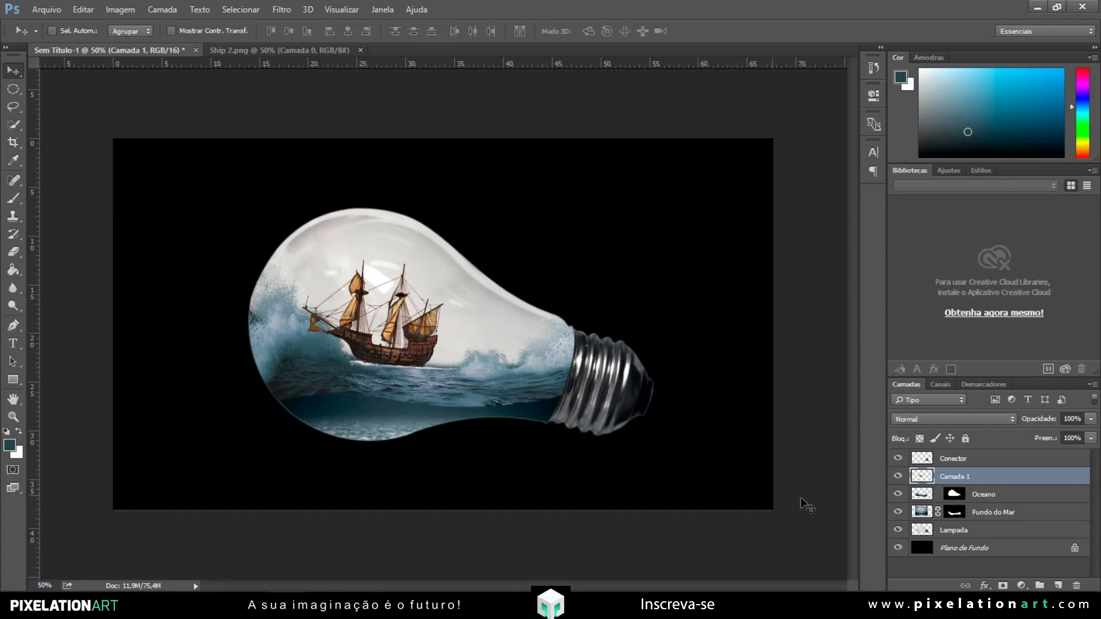
- Add a layer mask to the ship layer and choose the 66 px speckled brush, enlarged to 300 px
click(1003, 585)
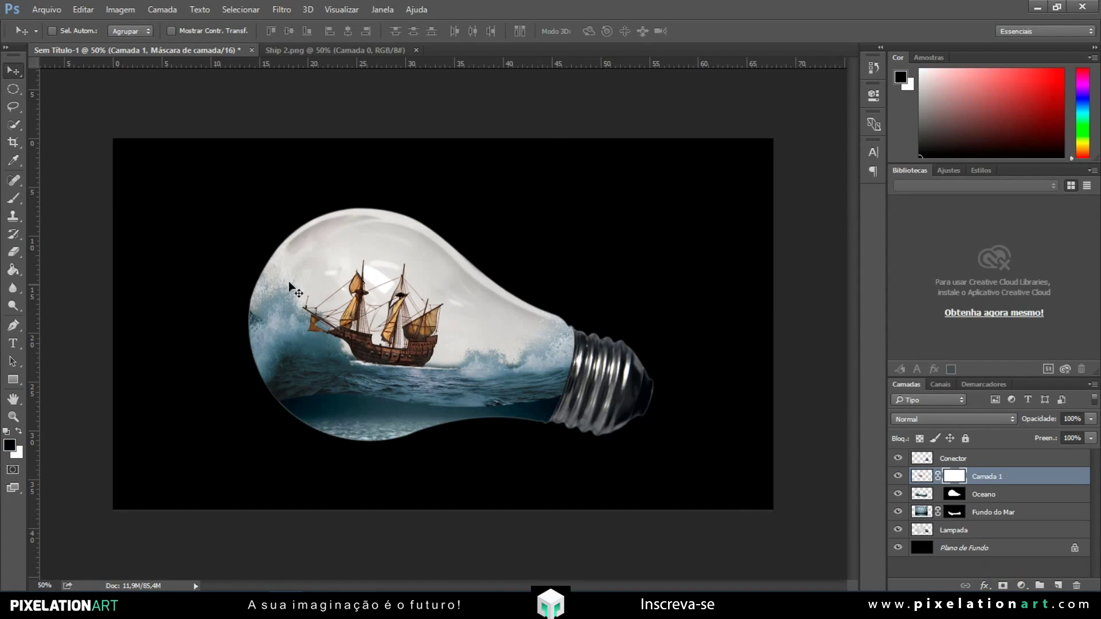
click(13, 198)
right_click(283, 266)
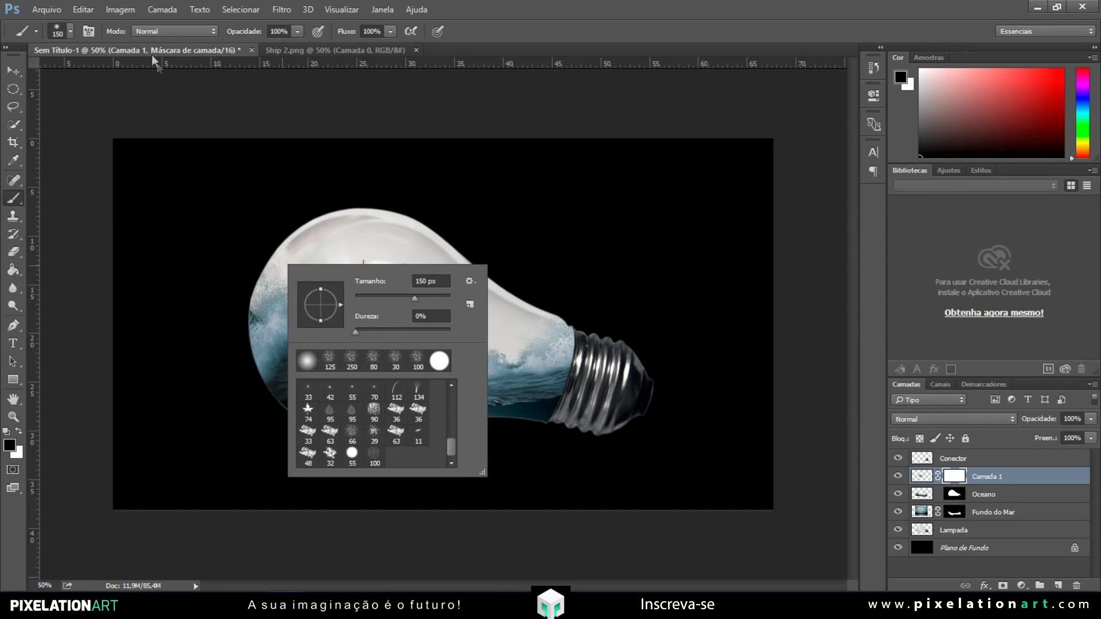
click(70, 31)
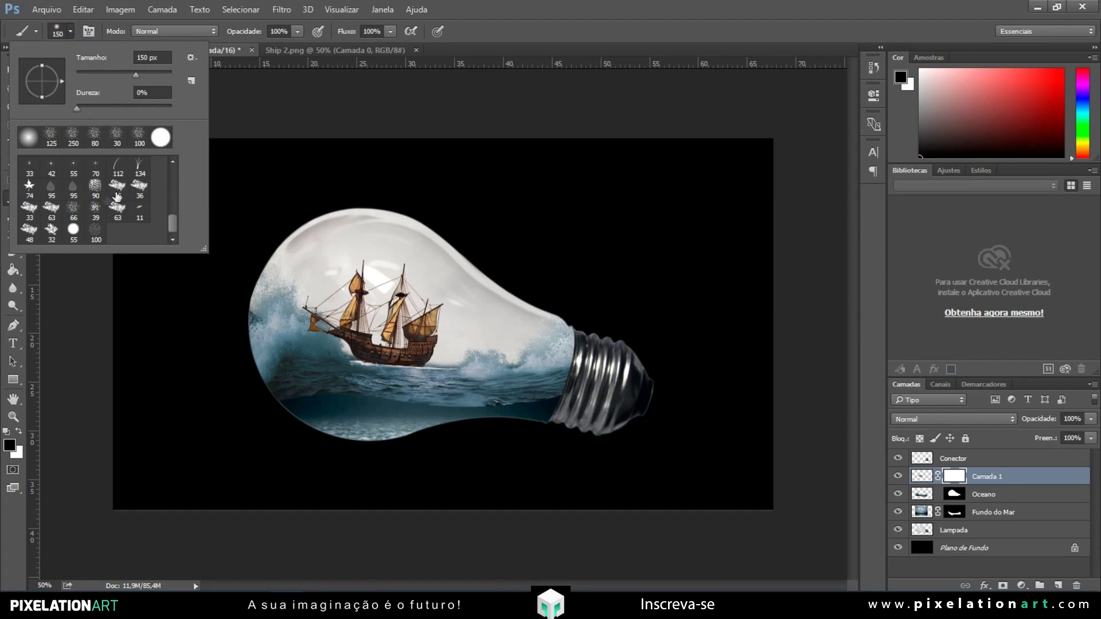
double_click(79, 211)
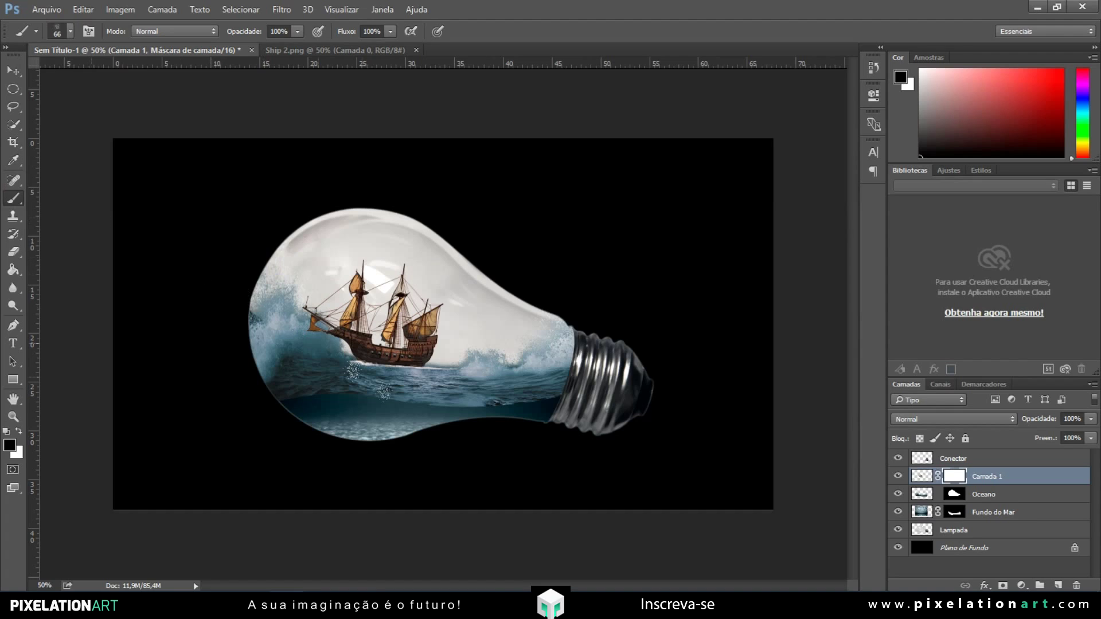
key(bracketright)
key(bracketright)
key(bracketright)
key(bracketright)
key(bracketright)
key(bracketright)
key(bracketright)
key(bracketright)
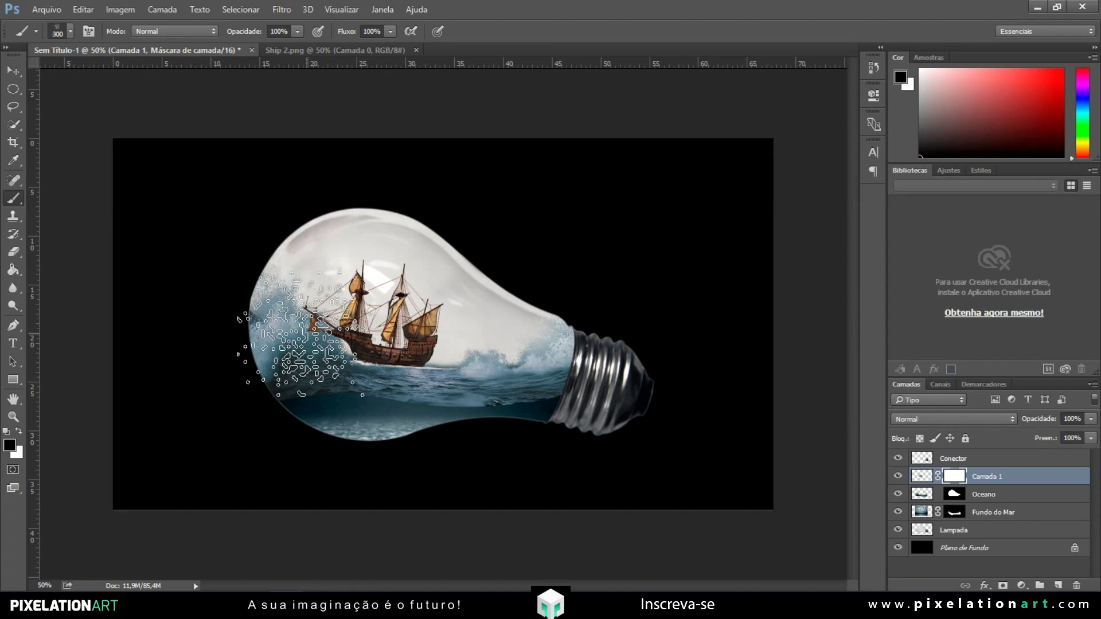
- Paint black on the ship's mask with the speckled brush at 100 px to hide the bowsprit and front sail behind the large wave
key(ctrl+plus)
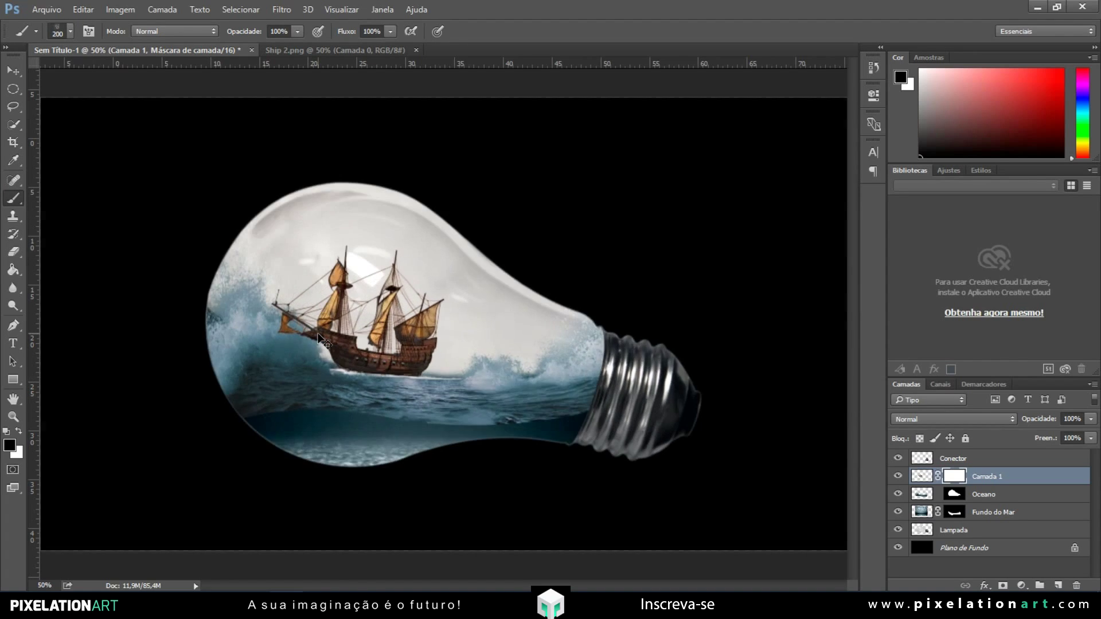
key(ctrl+plus)
key(ctrl+plus)
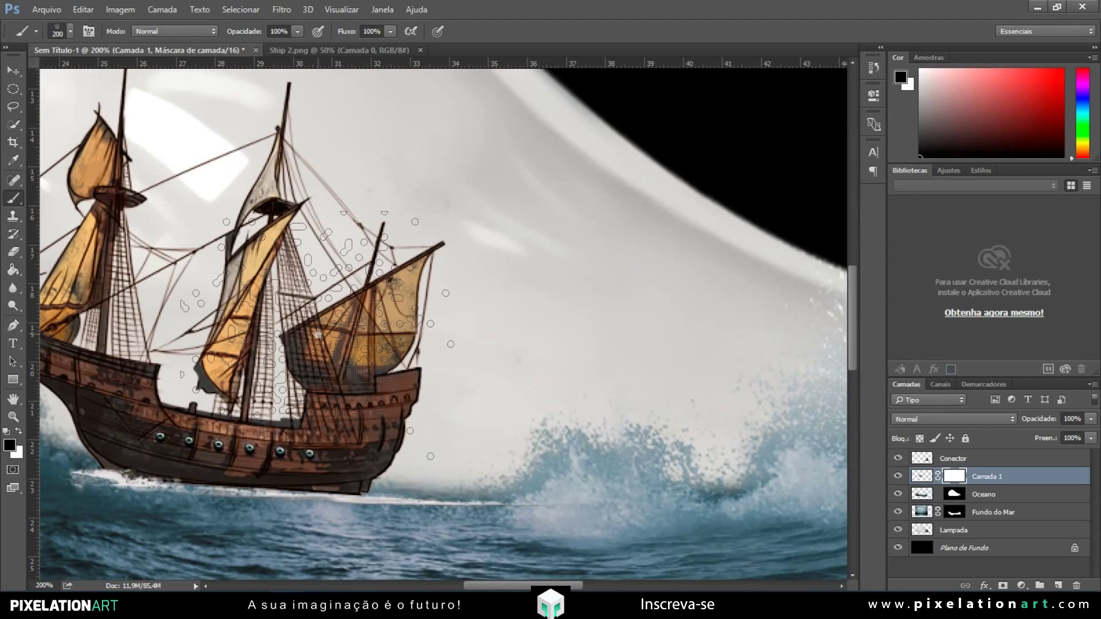
drag(328, 335, 601, 380)
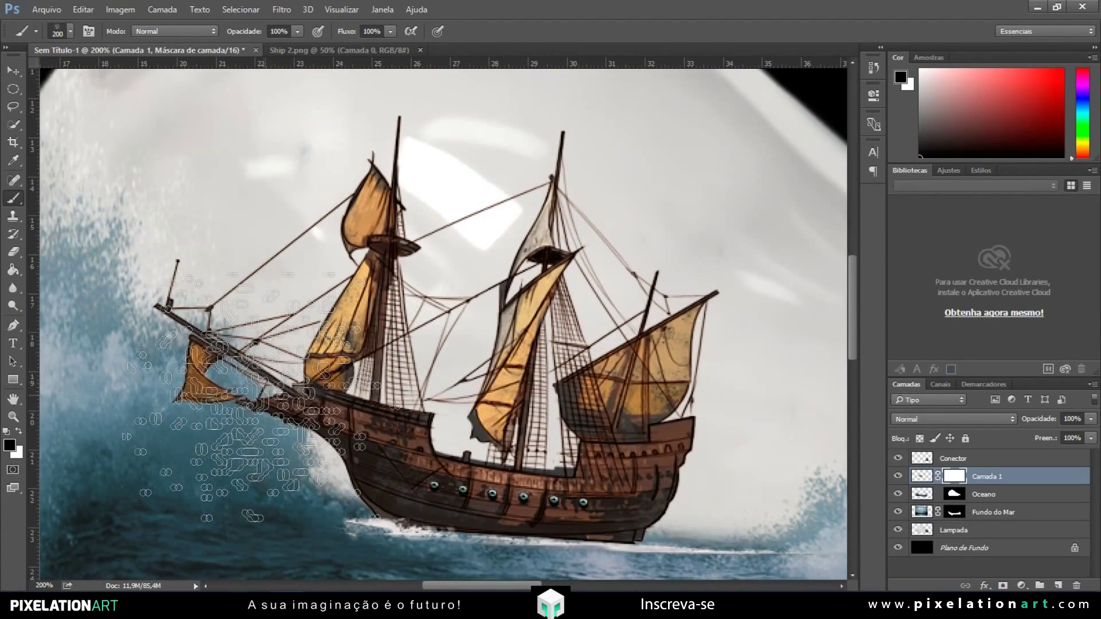
key(bracketleft)
key(bracketleft)
key(bracketleft)
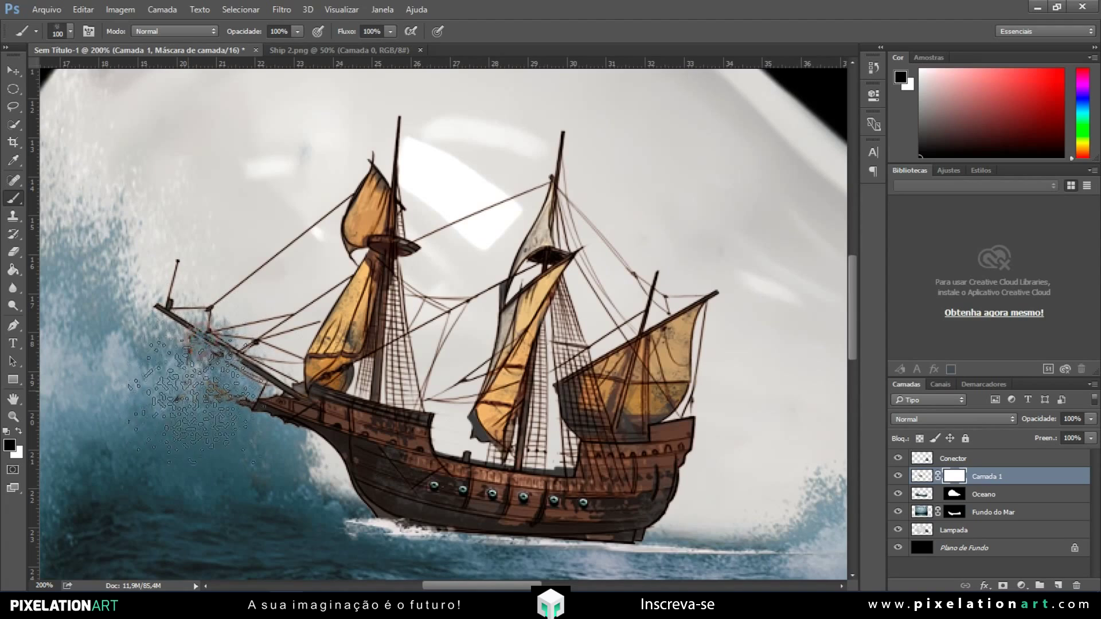
mouse_move(235, 424)
mouse_down()
mouse_move(281, 437)
mouse_move(261, 437)
mouse_move(235, 410)
mouse_up()
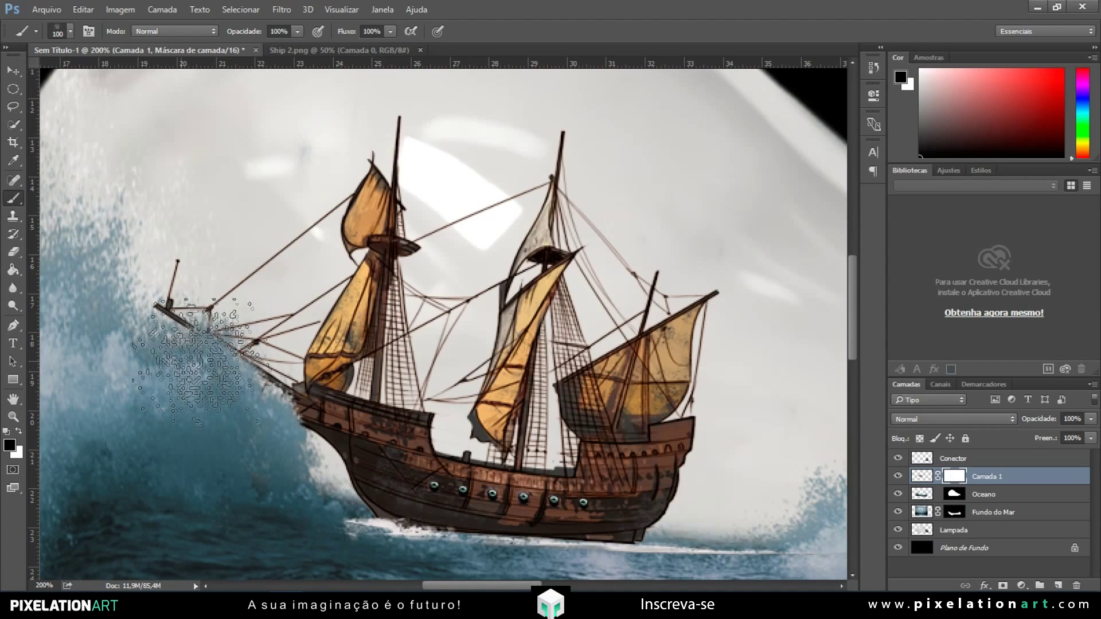
mouse_move(190, 368)
mouse_down()
mouse_move(169, 346)
mouse_move(191, 340)
mouse_move(176, 328)
mouse_move(191, 346)
mouse_up()
- Undo the stray dab on the foremast and paint white on the ship's mask to restore part of the bow
key(ctrl+z)
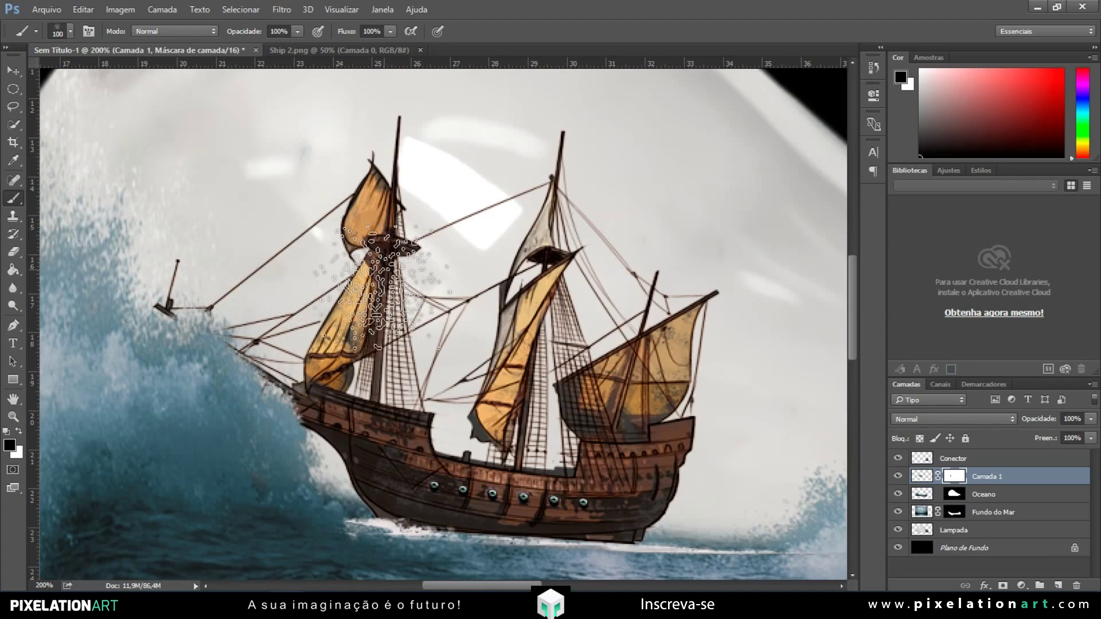
key(x)
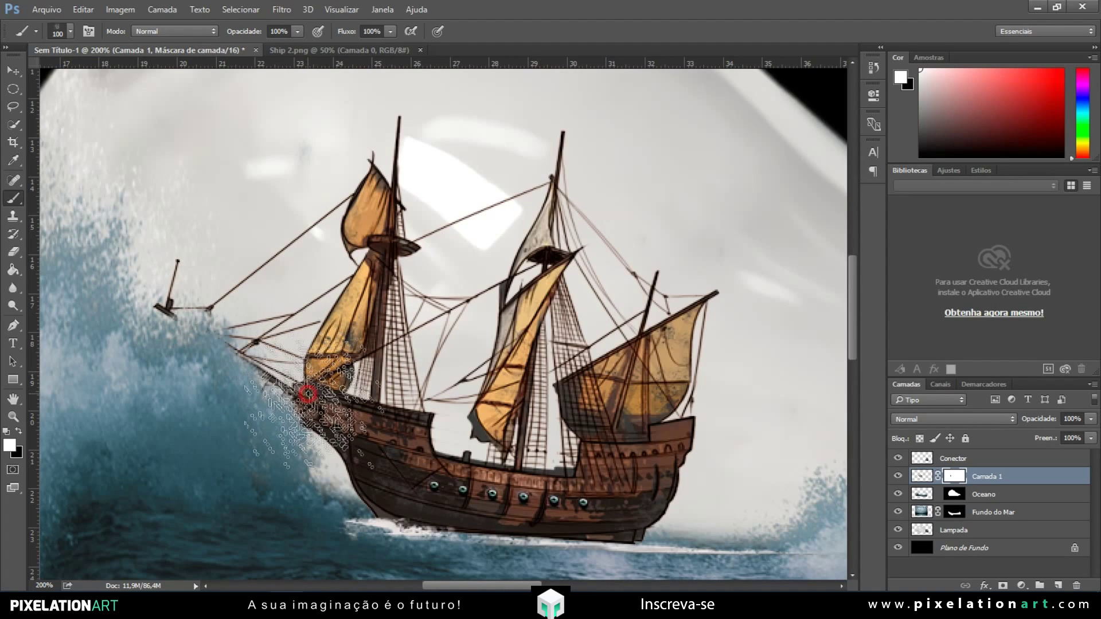
click(304, 404)
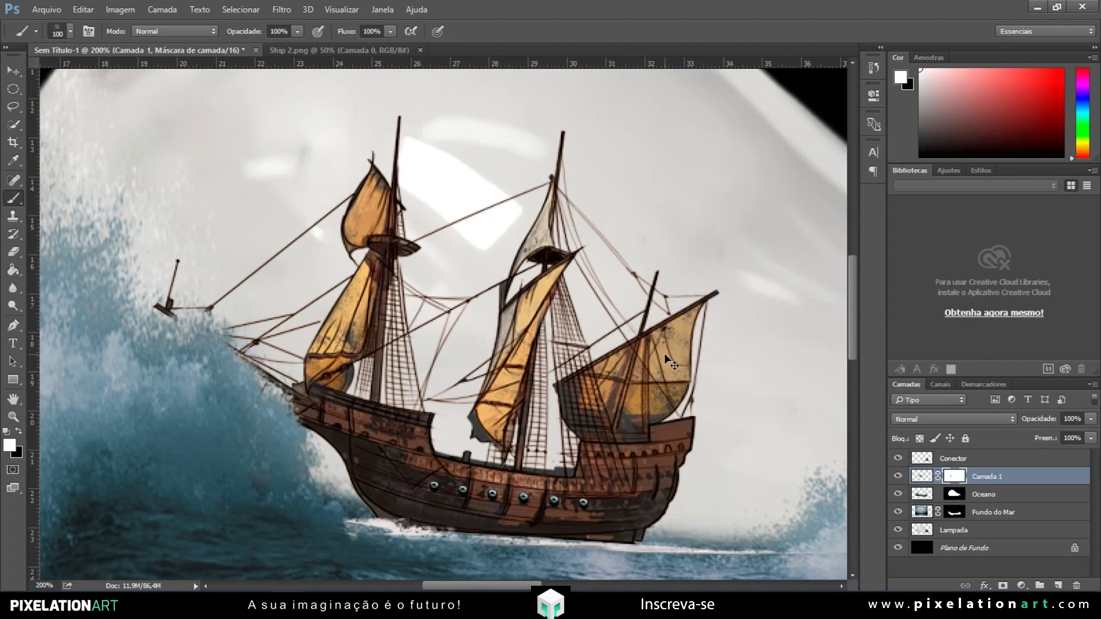
- Rename the ship layer as Navio
key(ctrl+minus)
key(ctrl+minus)
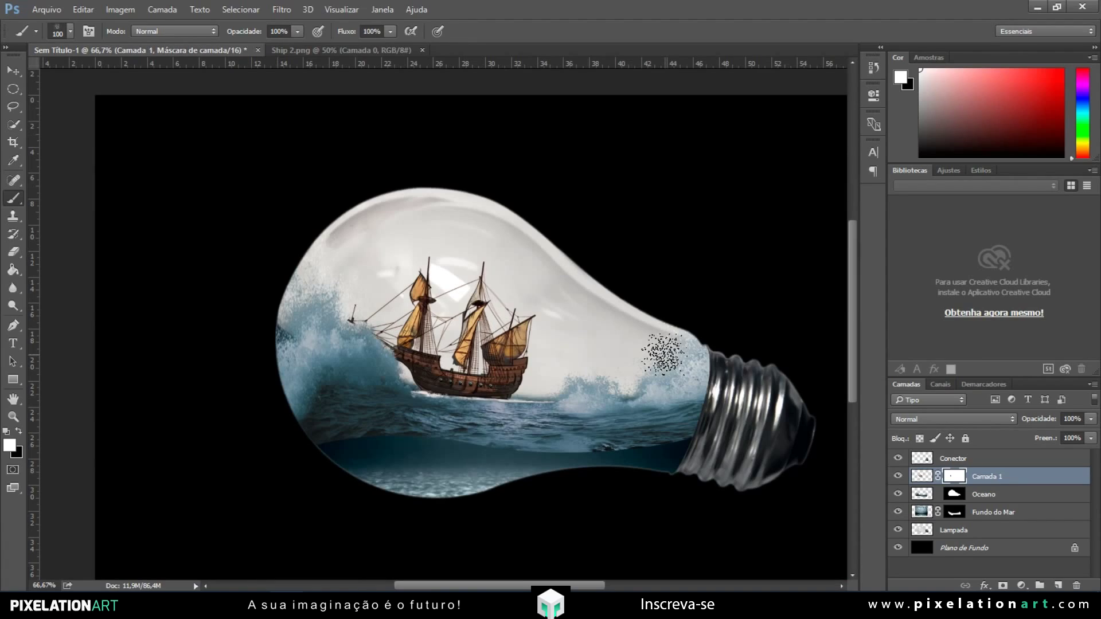
double_click(987, 476)
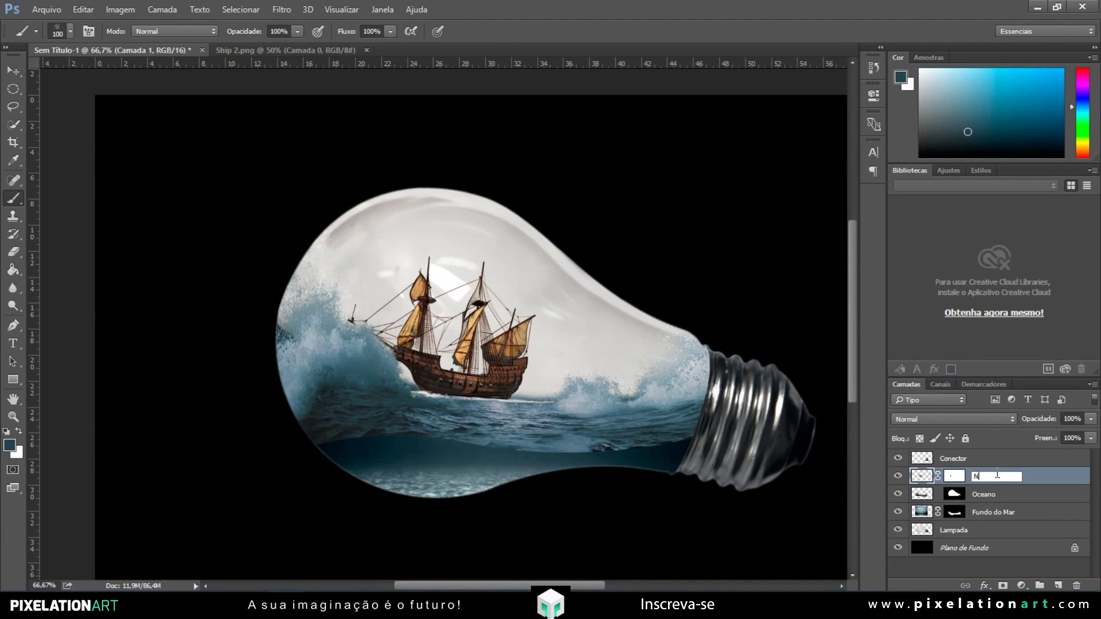
text(Navio)
key(Return)
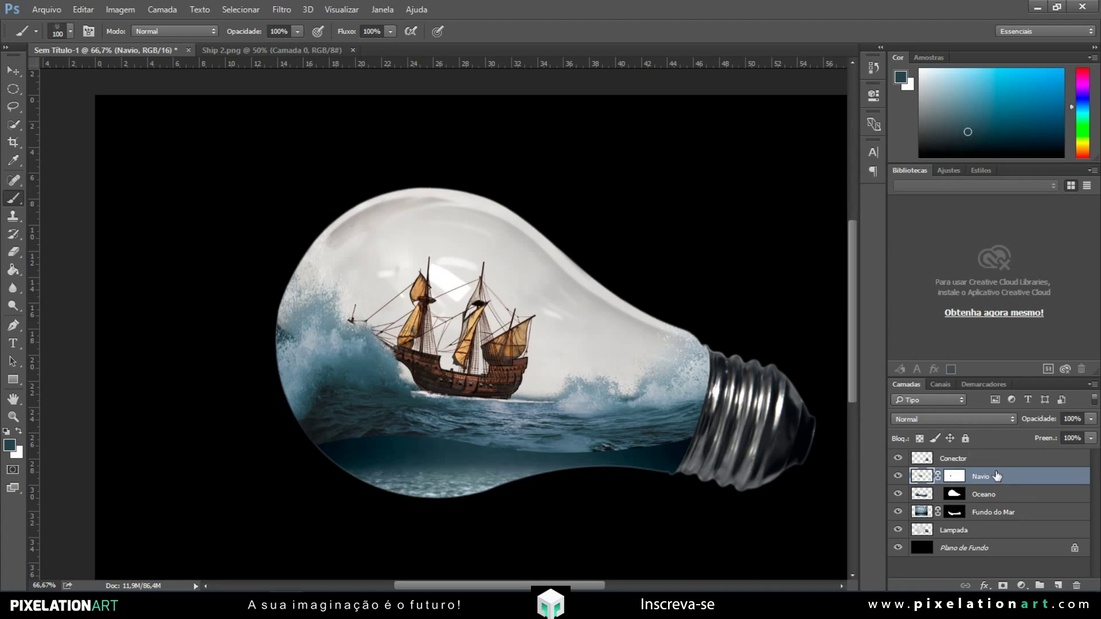
- Lasso the wave beside the bulb's metal base on the Oceano layer and copy it to a new layer
click(997, 513)
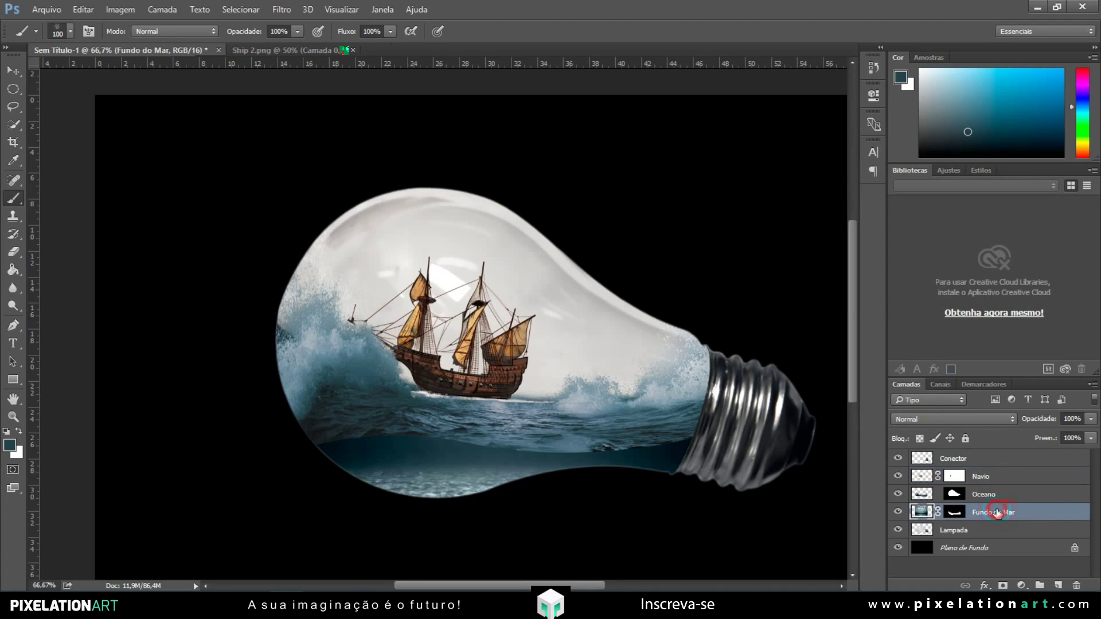
click(984, 497)
click(13, 106)
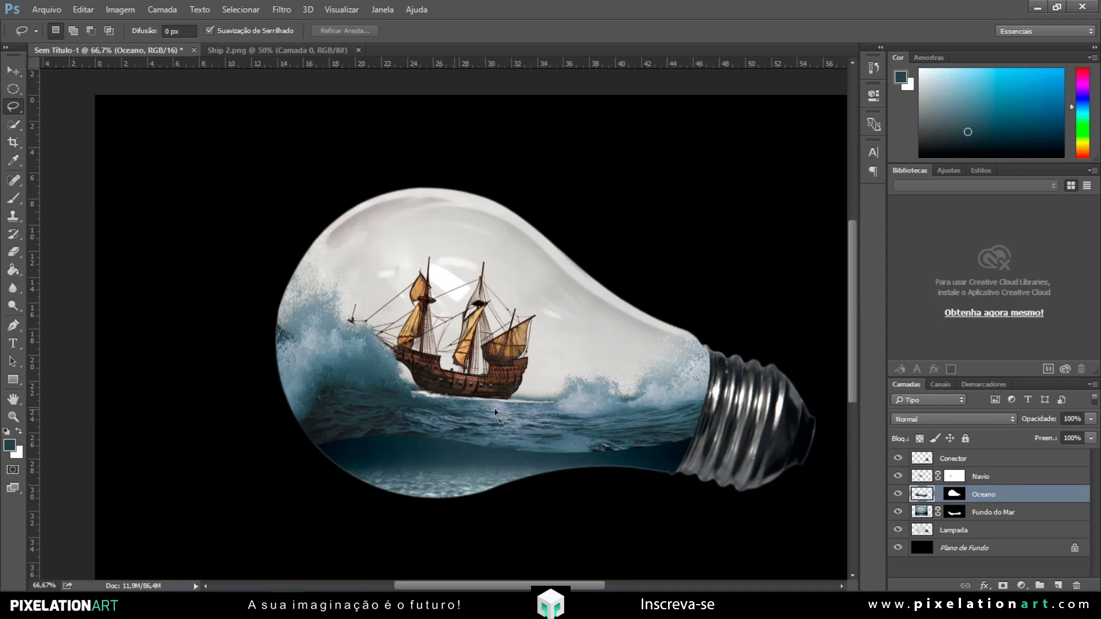
mouse_move(536, 432)
mouse_down()
mouse_move(529, 363)
mouse_move(623, 330)
mouse_move(693, 275)
mouse_move(766, 277)
mouse_move(817, 360)
mouse_move(754, 426)
mouse_move(580, 454)
mouse_move(515, 402)
mouse_up()
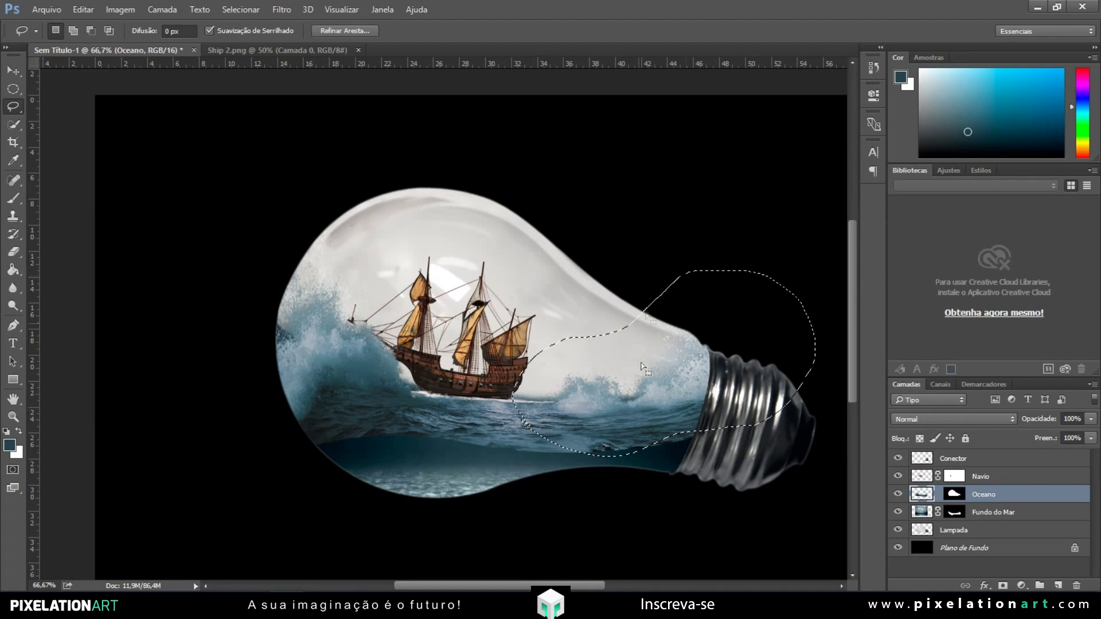
key(ctrl+j)
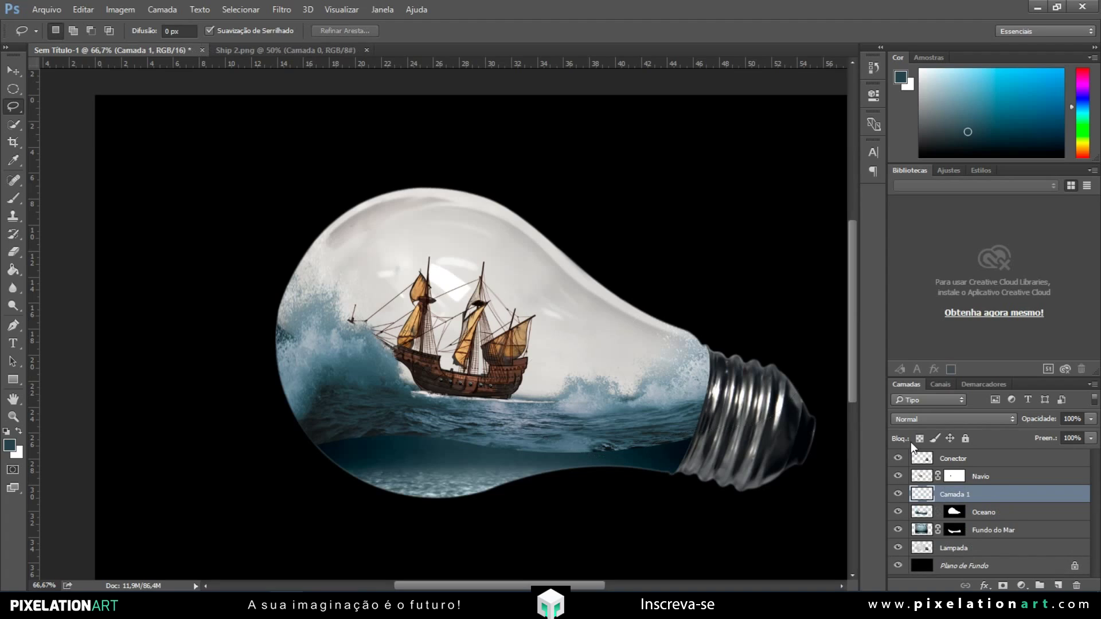
- Move the copied wave down against the metal base, scale it to 77.08% and rotate it 9.70° to follow the bulb's neck
drag(715, 307, 679, 373)
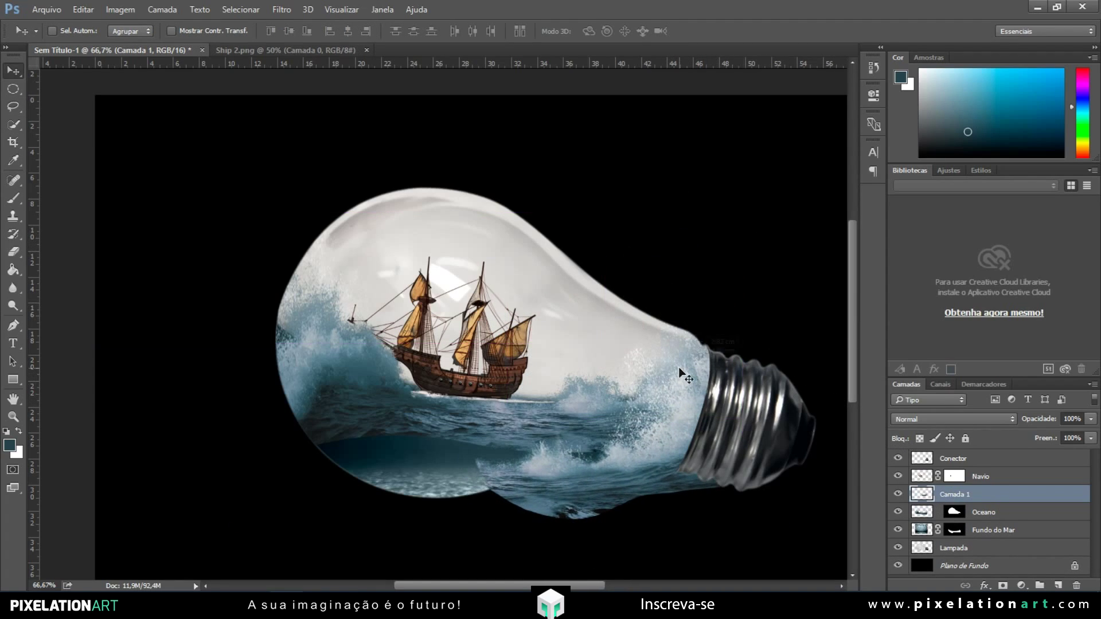
key(ctrl+t)
drag(790, 308, 678, 398)
drag(628, 435, 687, 420)
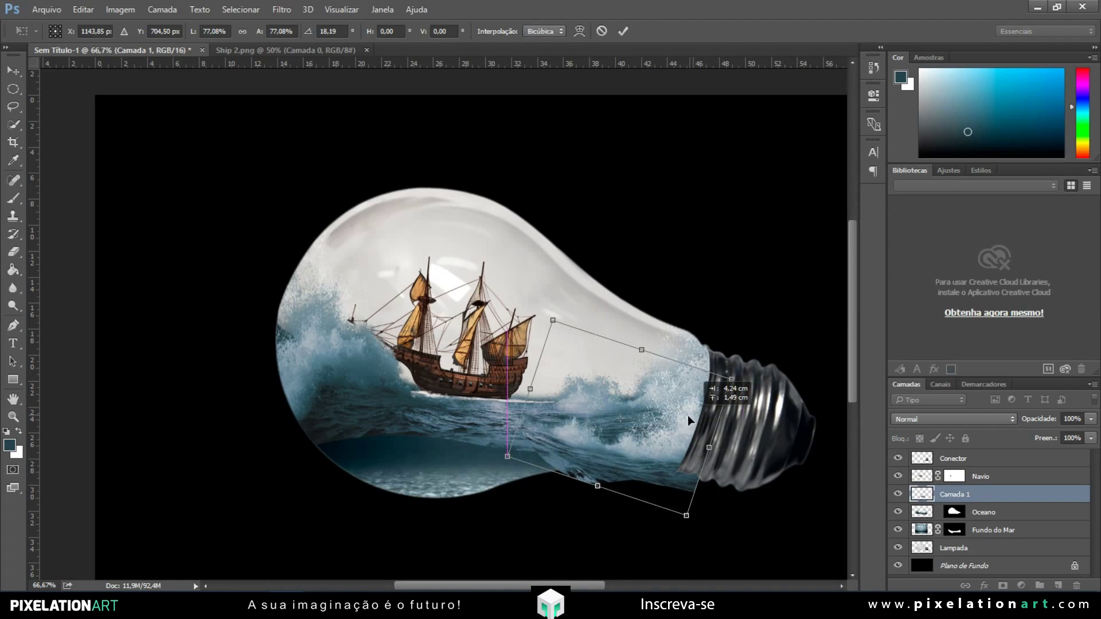
drag(774, 381, 764, 357)
drag(699, 401, 695, 401)
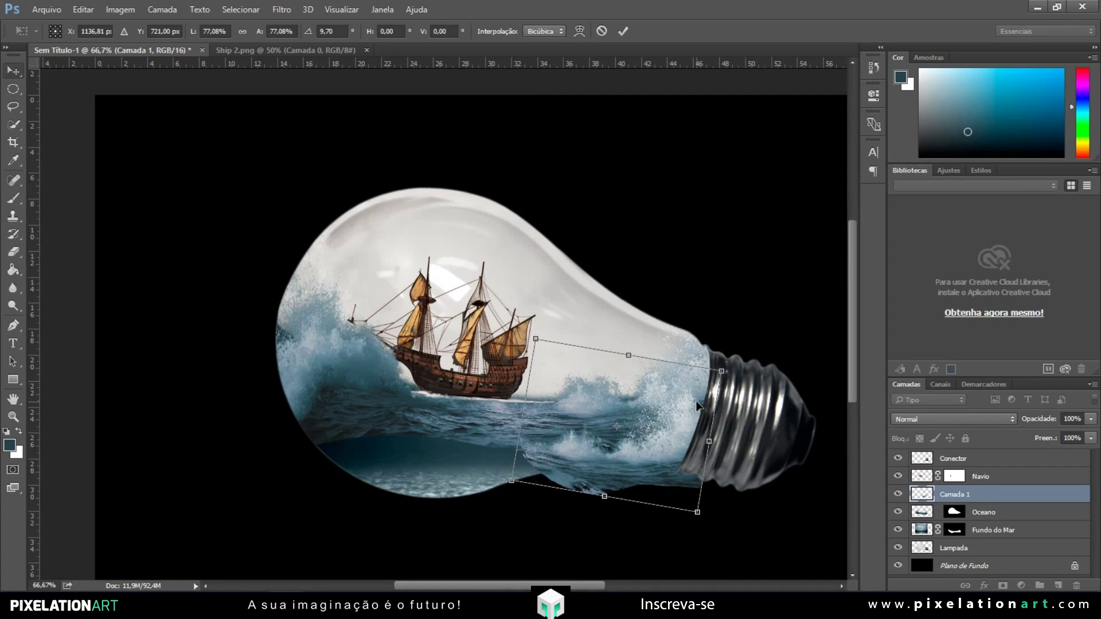
key(Return)
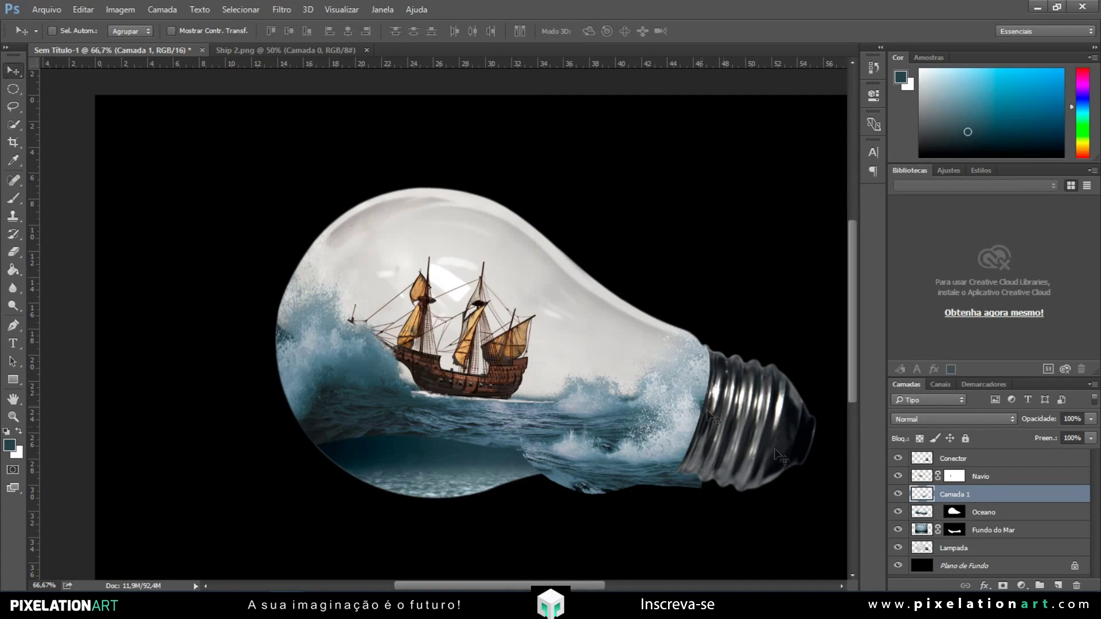
- Add a layer mask to the copied wave and paint black with the 200 px speckled brush to hide its lower edge outside the glass
click(1001, 584)
click(13, 199)
key(x)
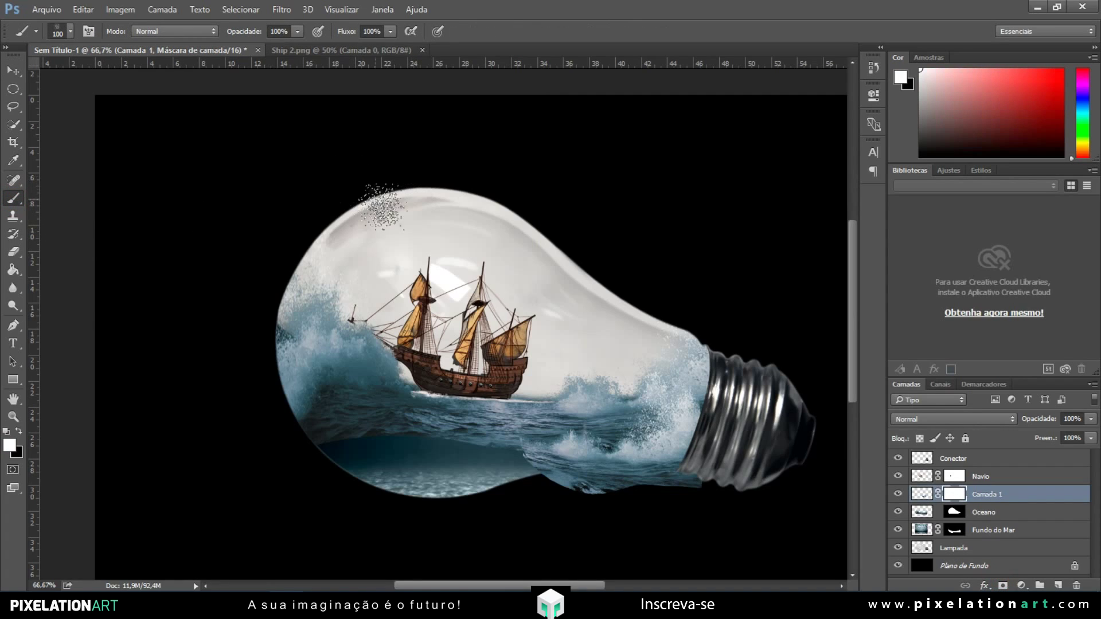
key(bracketright)
key(bracketright)
key(bracketright)
key(bracketright)
mouse_move(567, 491)
mouse_down()
mouse_move(521, 450)
mouse_move(606, 505)
mouse_move(574, 500)
mouse_move(615, 488)
mouse_move(578, 483)
mouse_move(614, 492)
mouse_move(583, 480)
mouse_move(637, 482)
mouse_move(573, 467)
mouse_move(699, 464)
mouse_move(713, 381)
mouse_move(703, 396)
mouse_move(708, 374)
mouse_move(702, 408)
mouse_move(647, 364)
mouse_move(676, 395)
mouse_up()
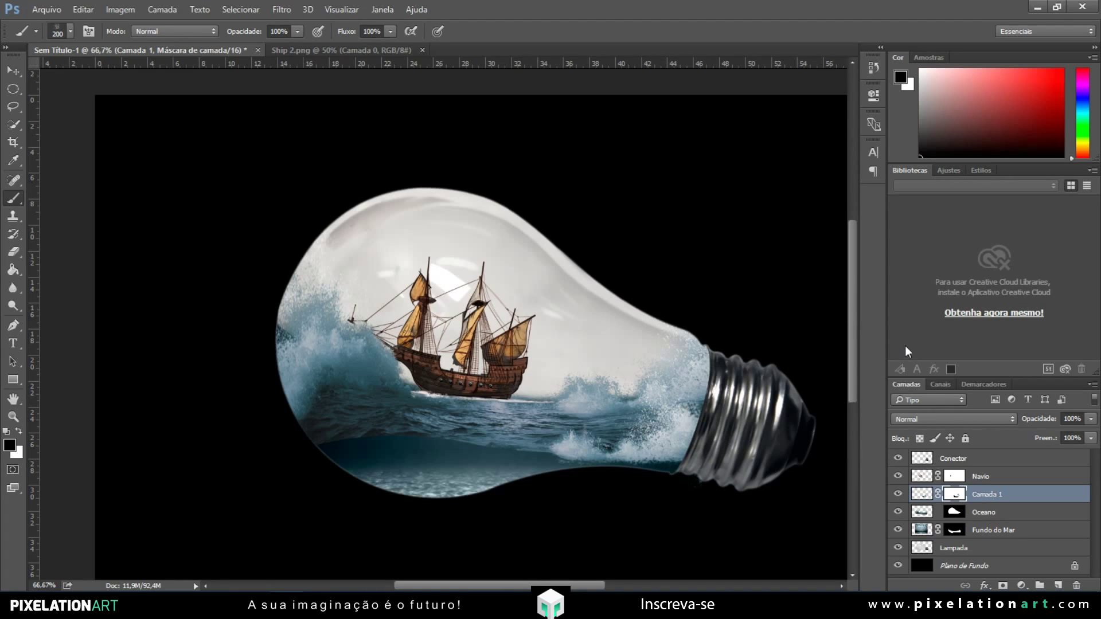
- Lasso the full splash area around the bulb's neck on the Oceano layer, including above the glass, and copy it to a new layer
key(ctrl+plus)
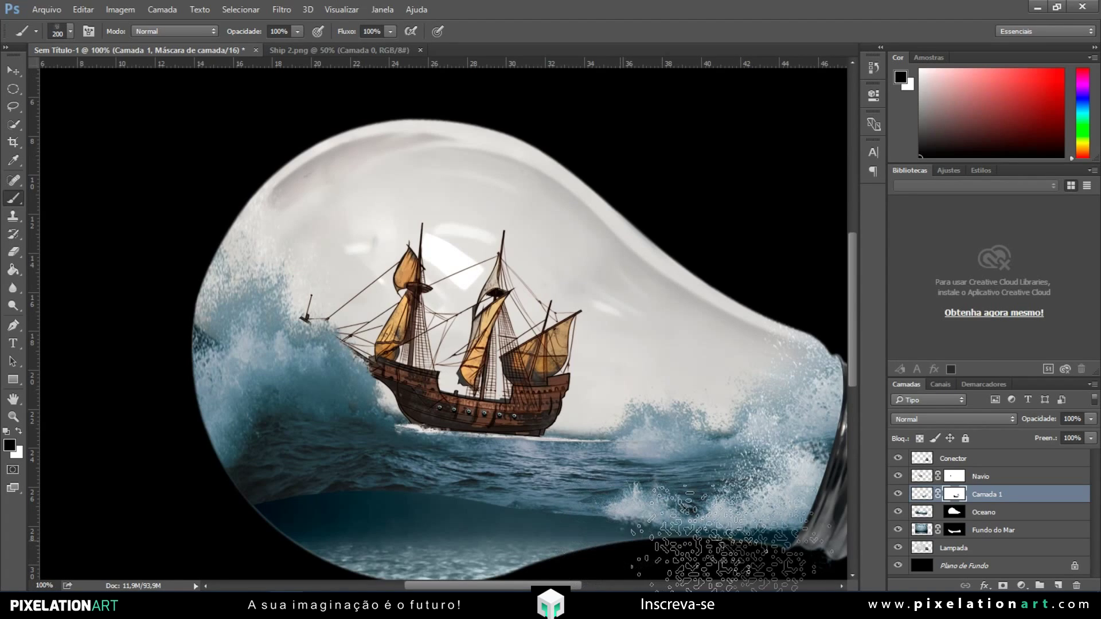
drag(615, 445, 549, 424)
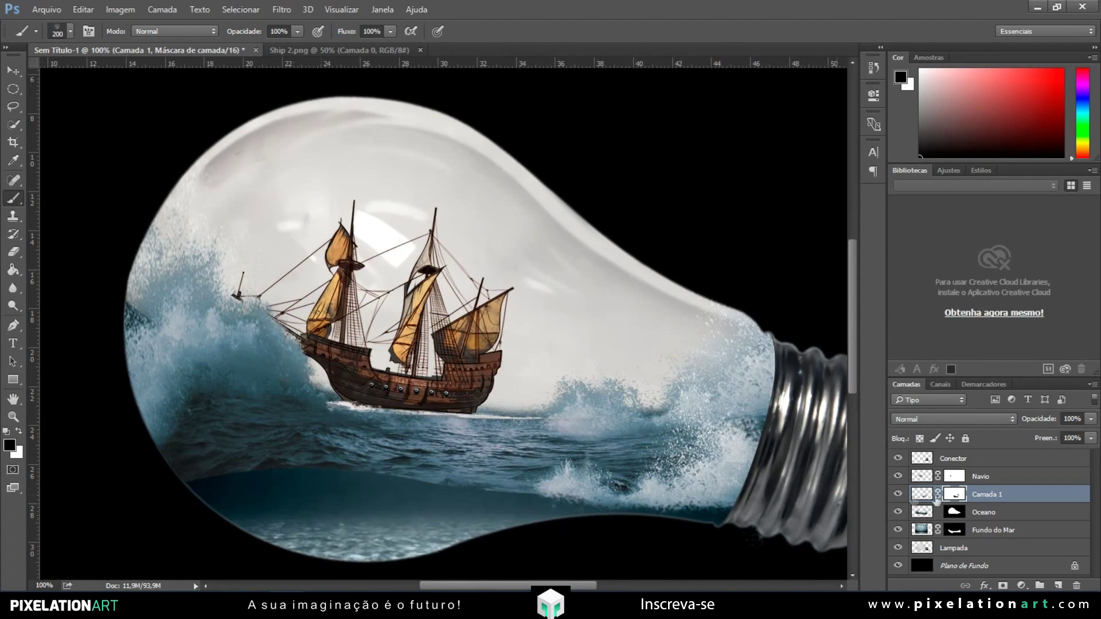
click(980, 512)
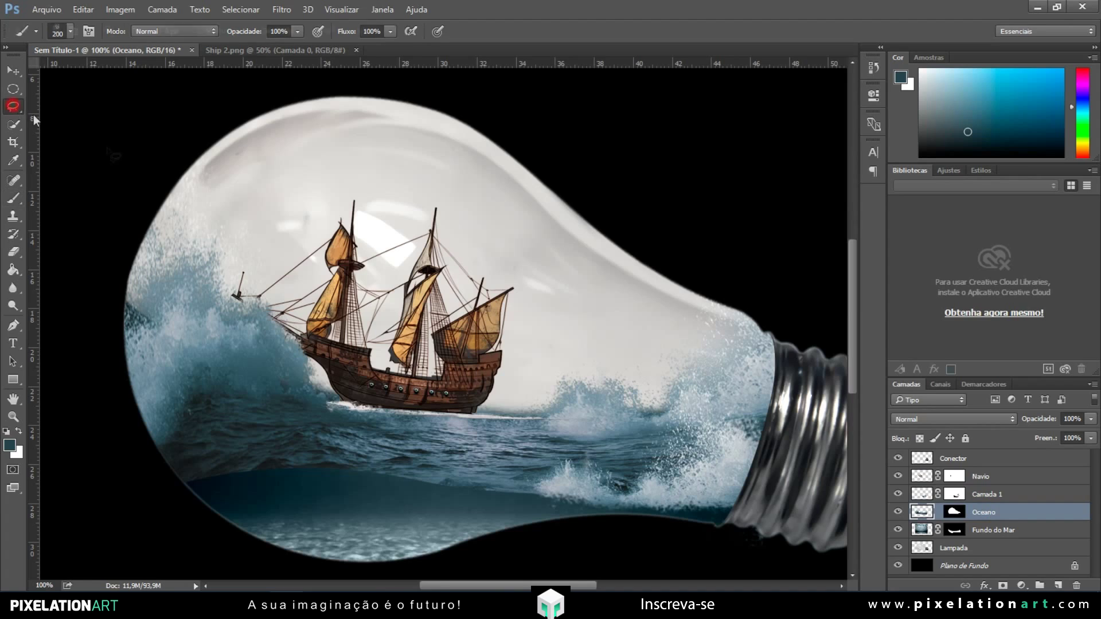
key(l)
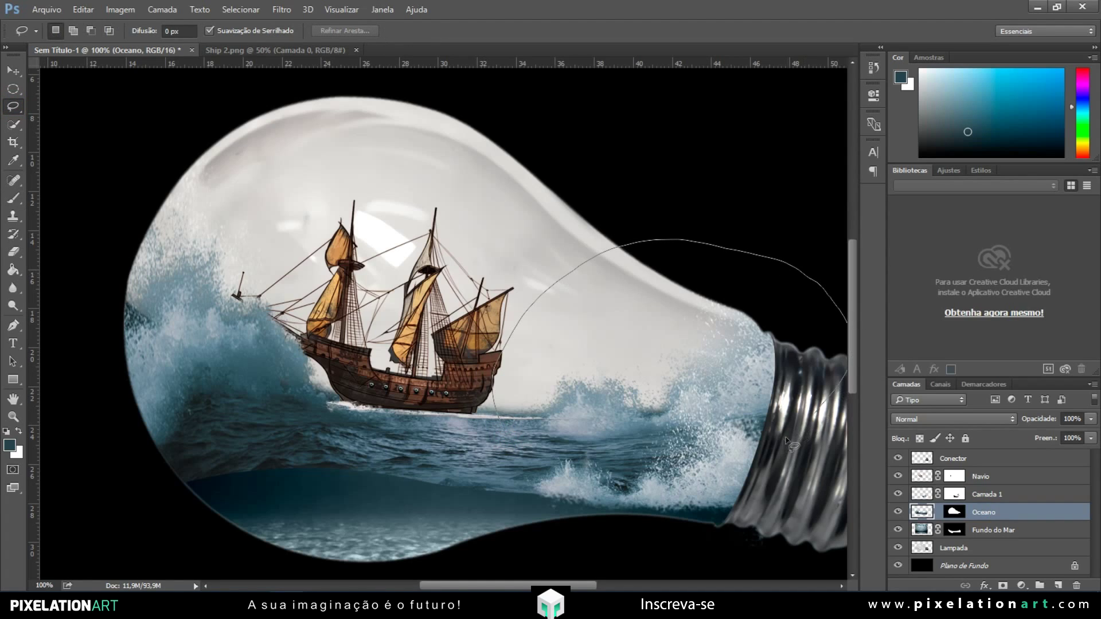
key(ctrl+d)
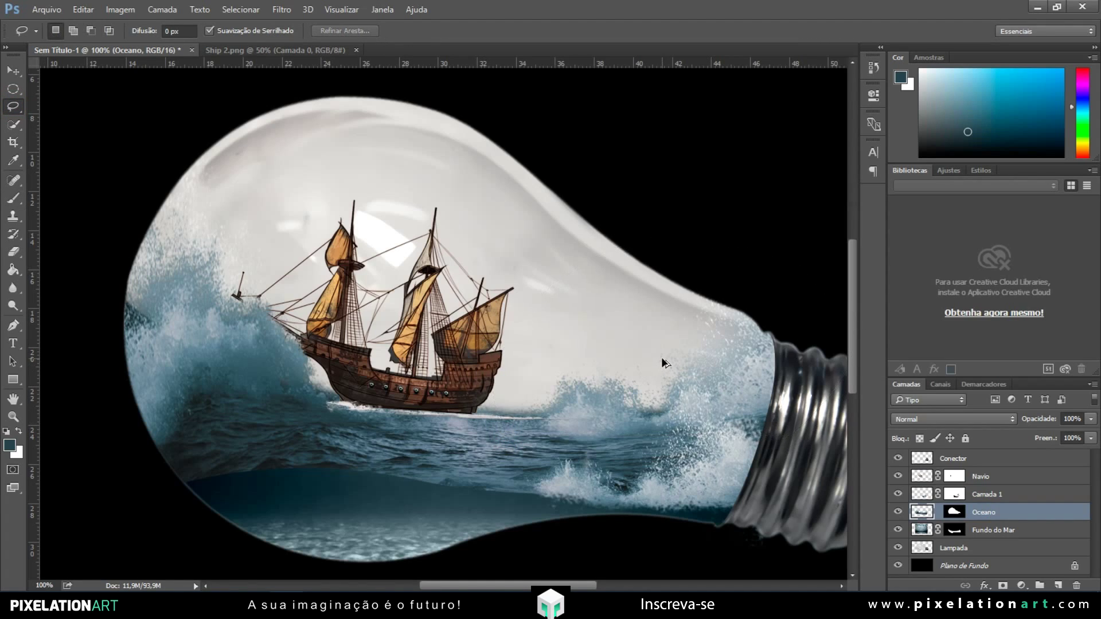
key(ctrl+minus)
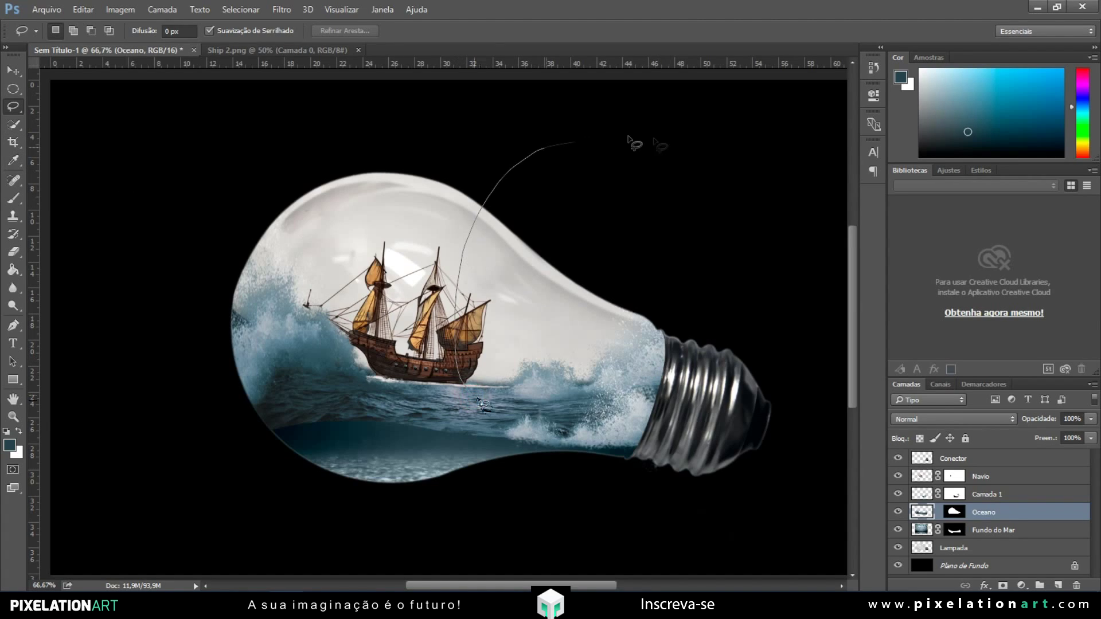
drag(480, 403, 625, 412)
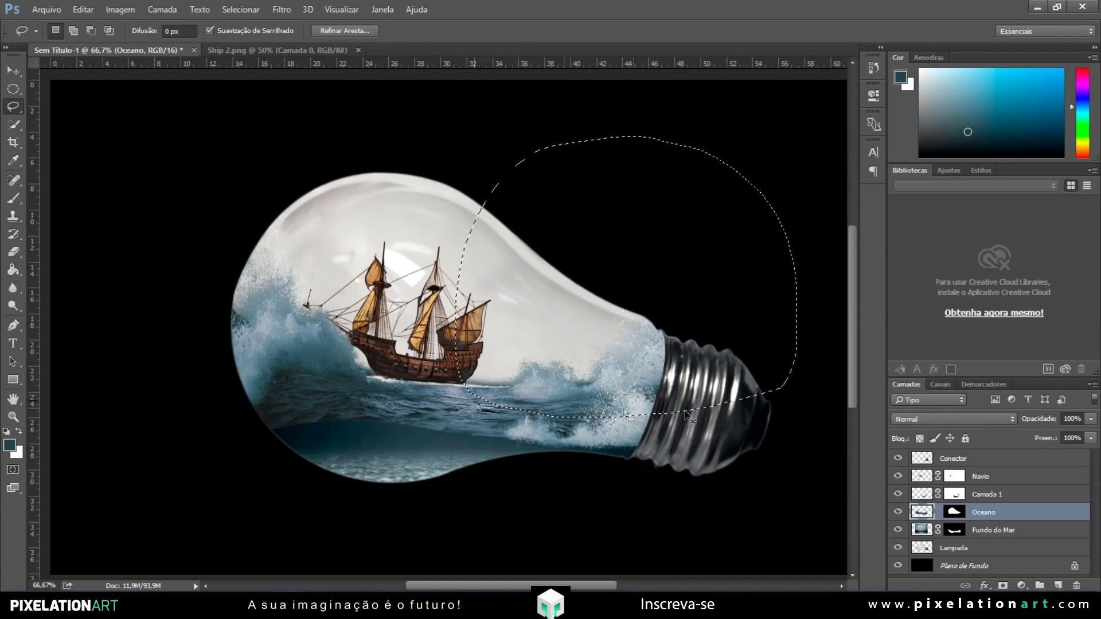
key(ctrl+j)
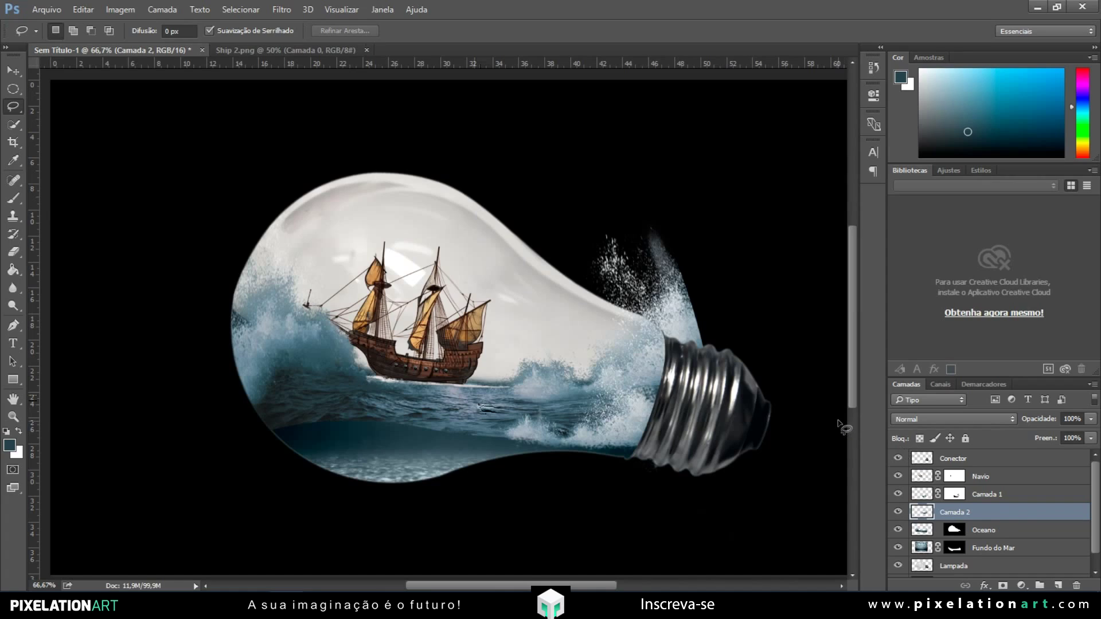
- Flip the new wave copy horizontally, place it over the large wave ahead of the ship, and rotate it about 14° counterclockwise
key(ctrl+t)
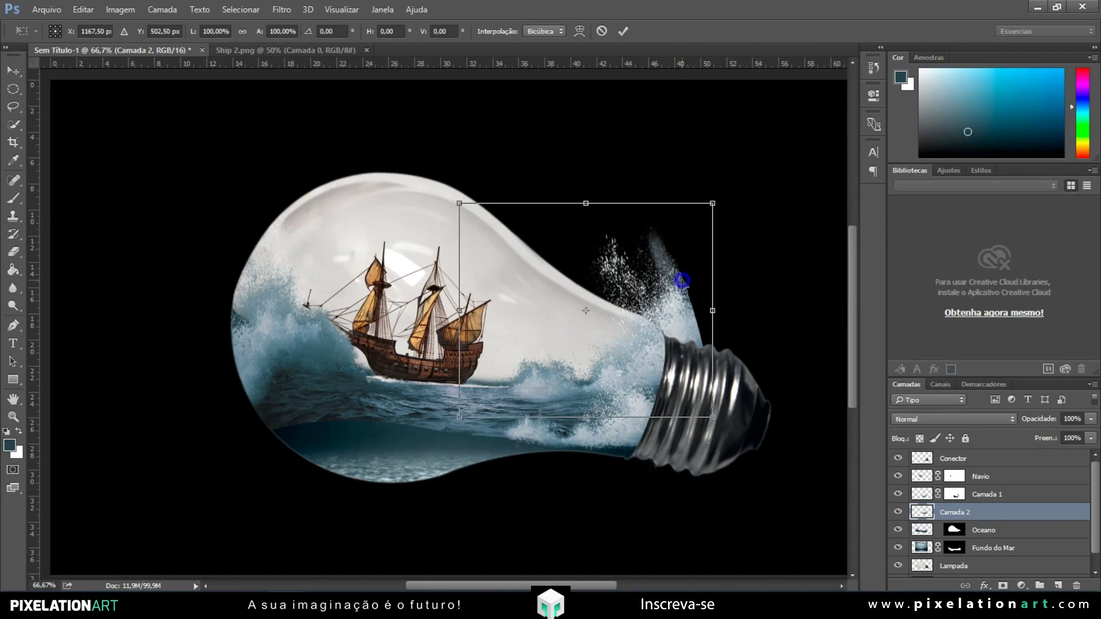
right_click(682, 281)
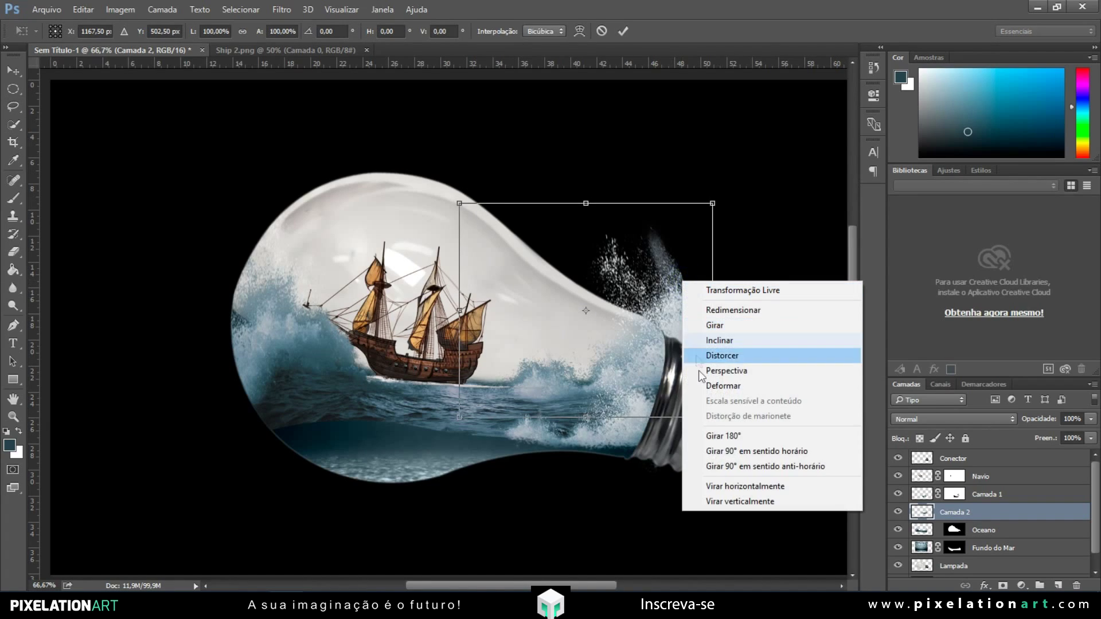
click(731, 485)
drag(569, 364, 357, 421)
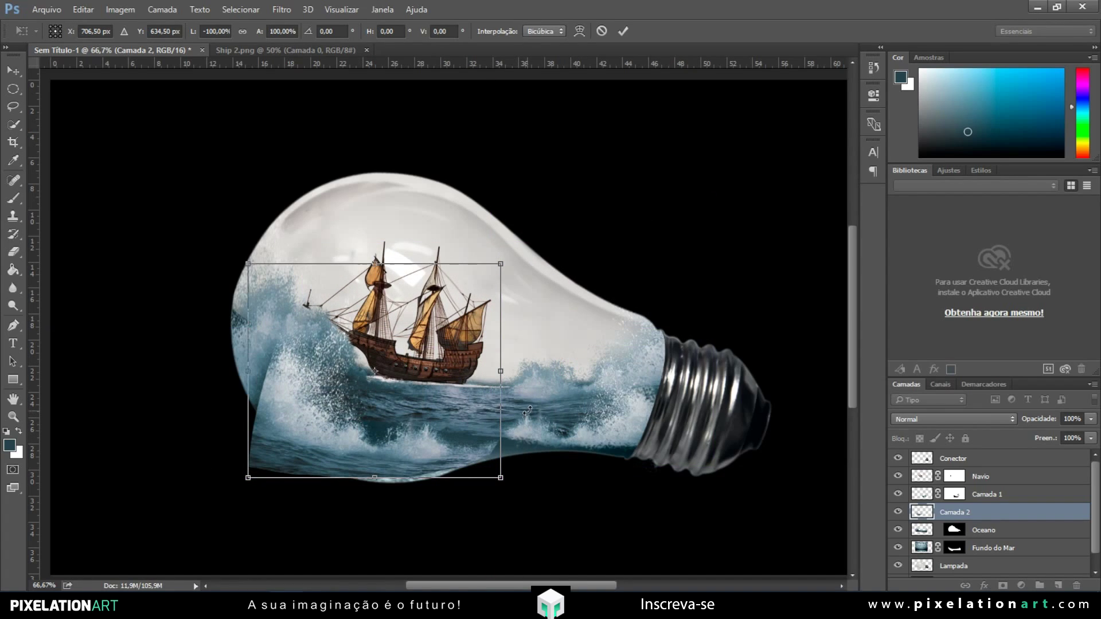
mouse_move(585, 319)
mouse_down()
mouse_move(582, 249)
mouse_move(567, 269)
mouse_up()
drag(437, 390, 409, 380)
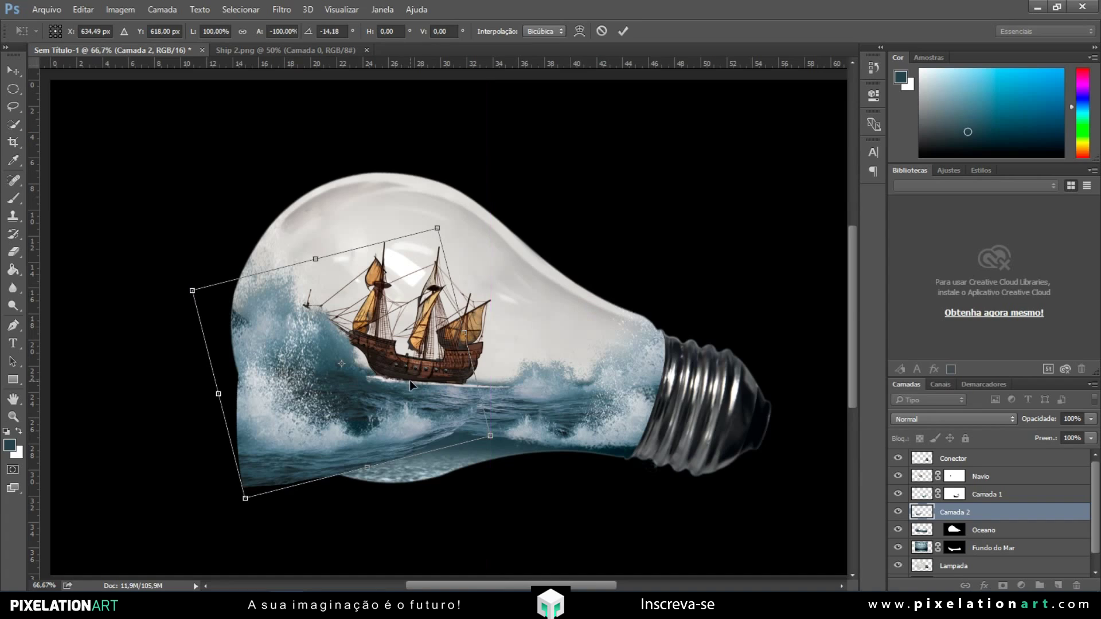
key(Return)
key(l)
click(90, 8)
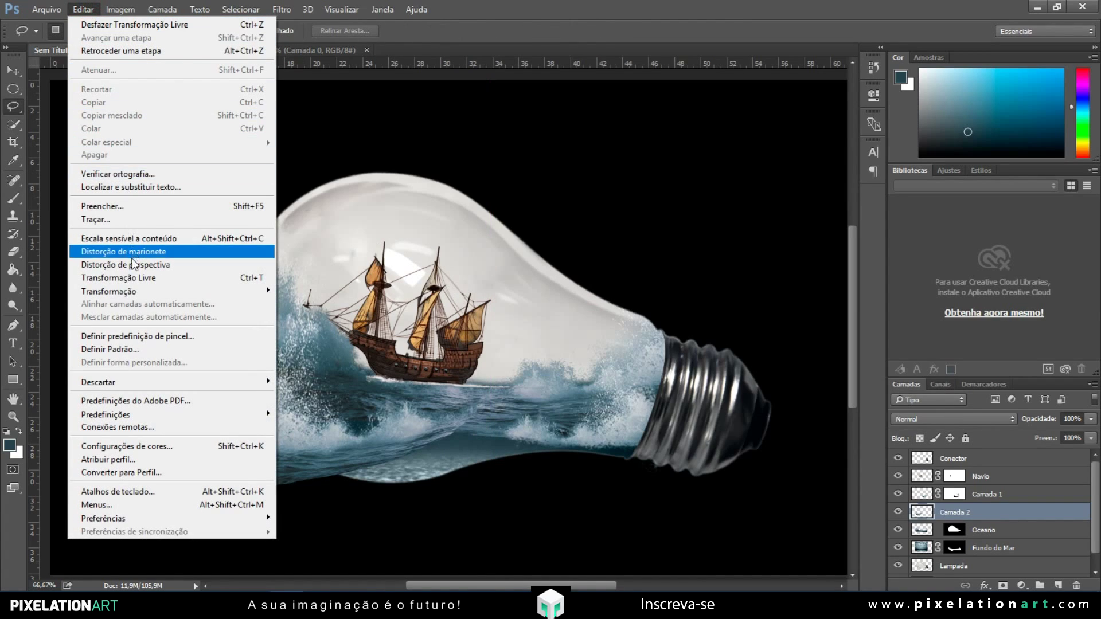
mouse_move(142, 293)
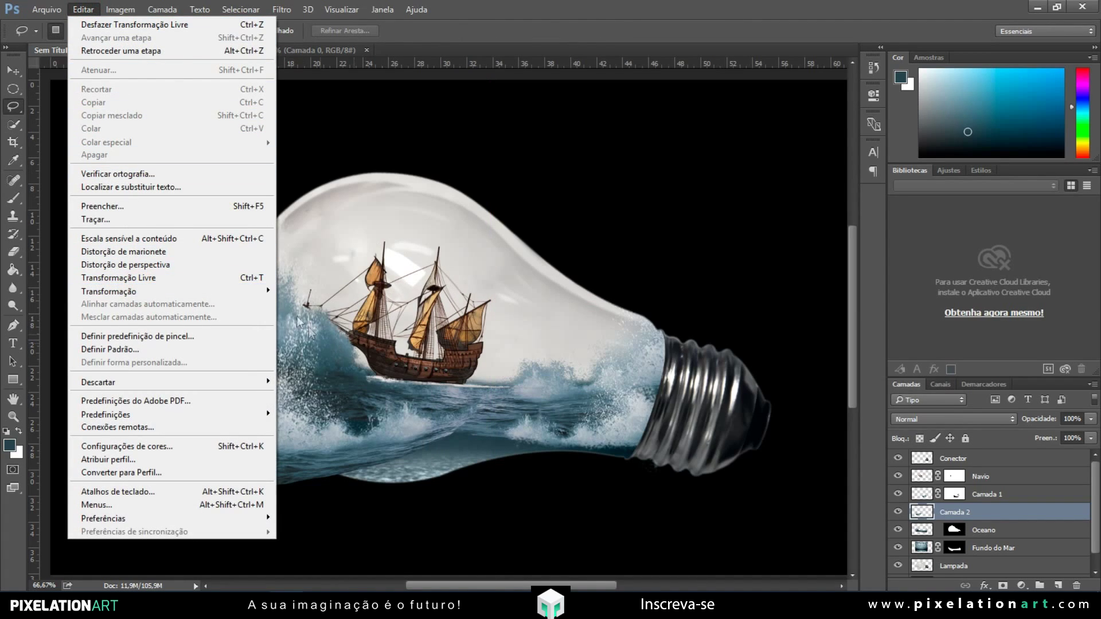
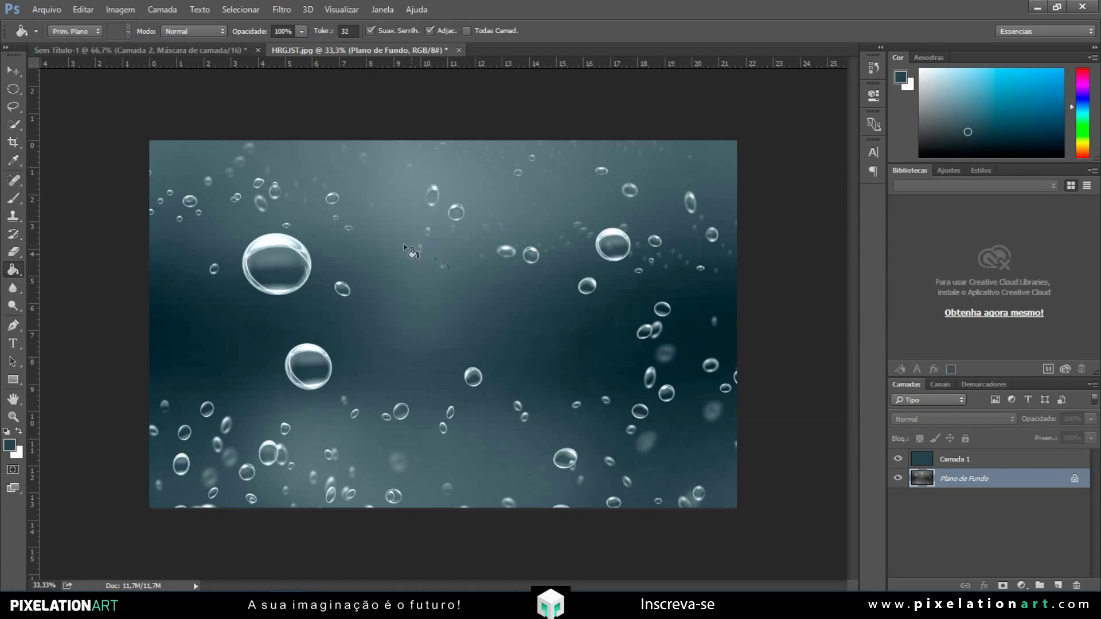
- Duplicate the colour layer and background of HRGJST.jpg together and merge the two copies into one layer
shift+click(971, 469)
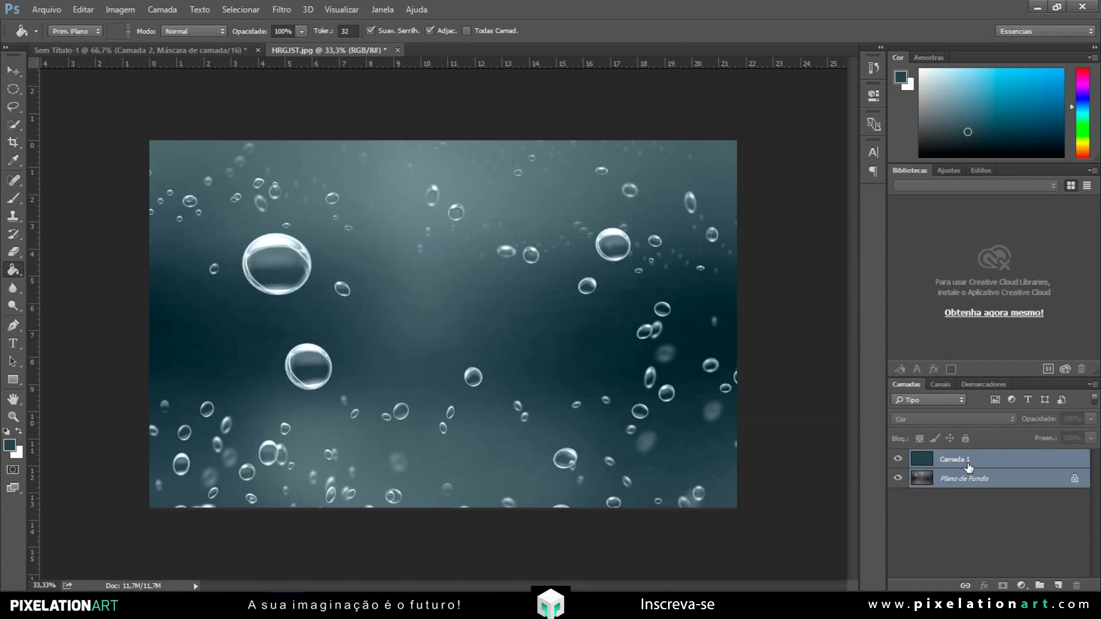
key(ctrl+j)
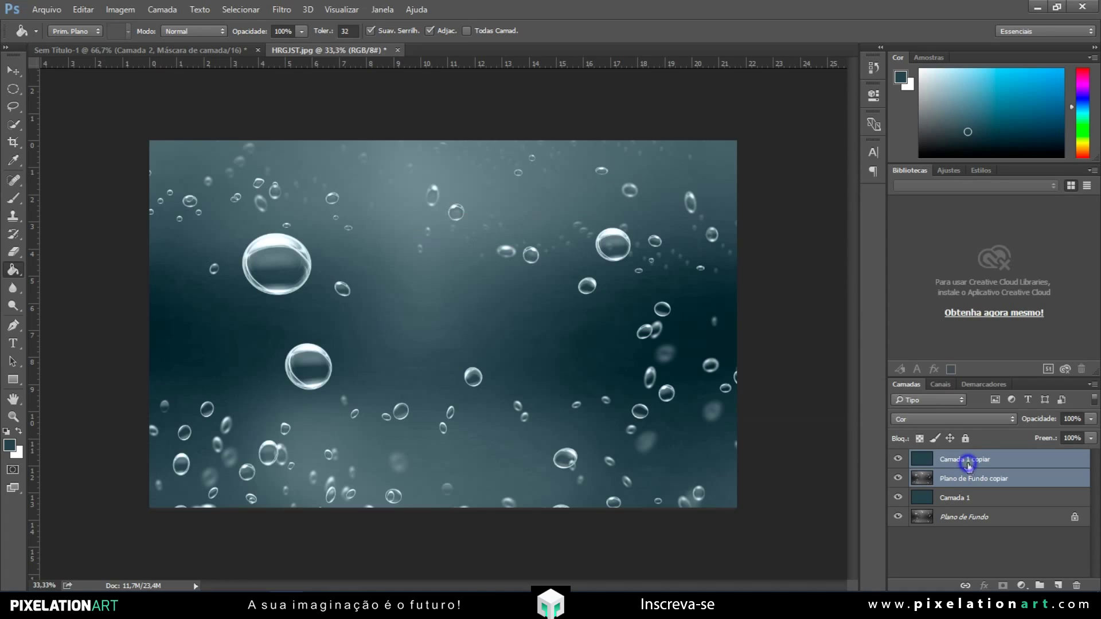
right_click(968, 463)
click(756, 462)
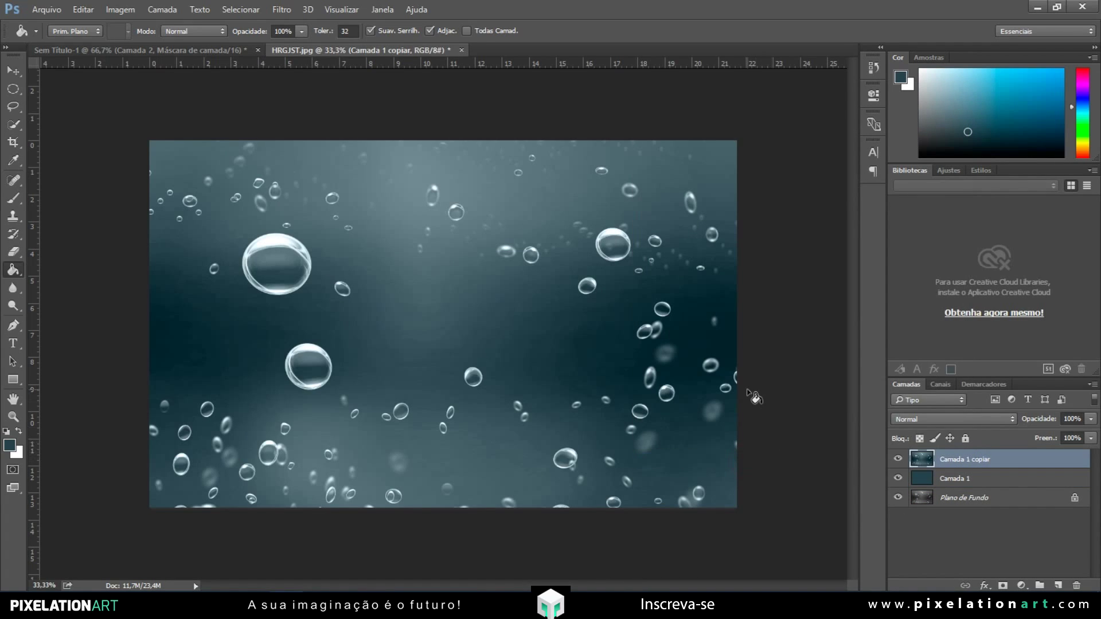
- Copy the merged bubble layer into the Sem Título-1 light bulb document
key(v)
drag(377, 169, 435, 204)
key(ctrl+minus)
key(ctrl+minus)
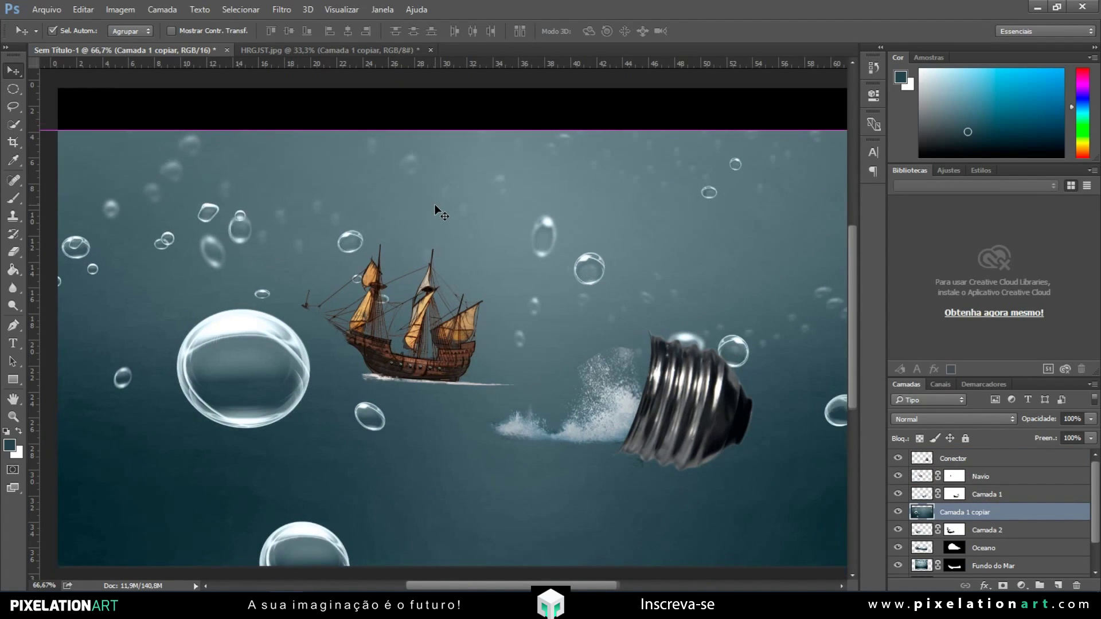
key(ctrl+minus)
- Scale the bubble layer down proportionally to roughly the glass bulb's width and position it over the ship and water
key(ctrl+t)
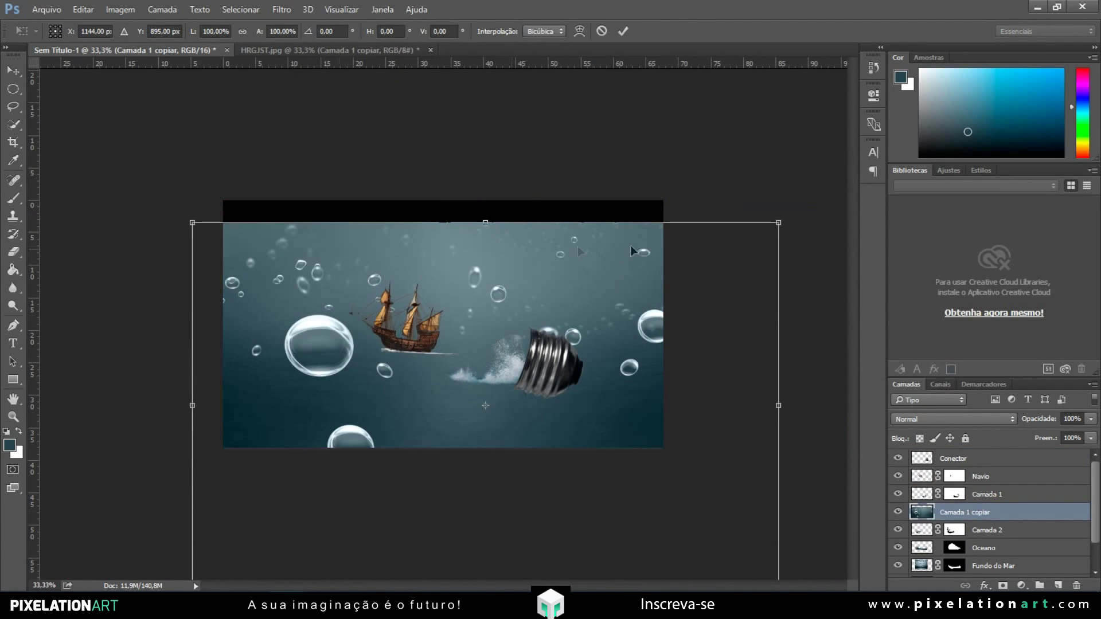
drag(782, 222, 432, 375)
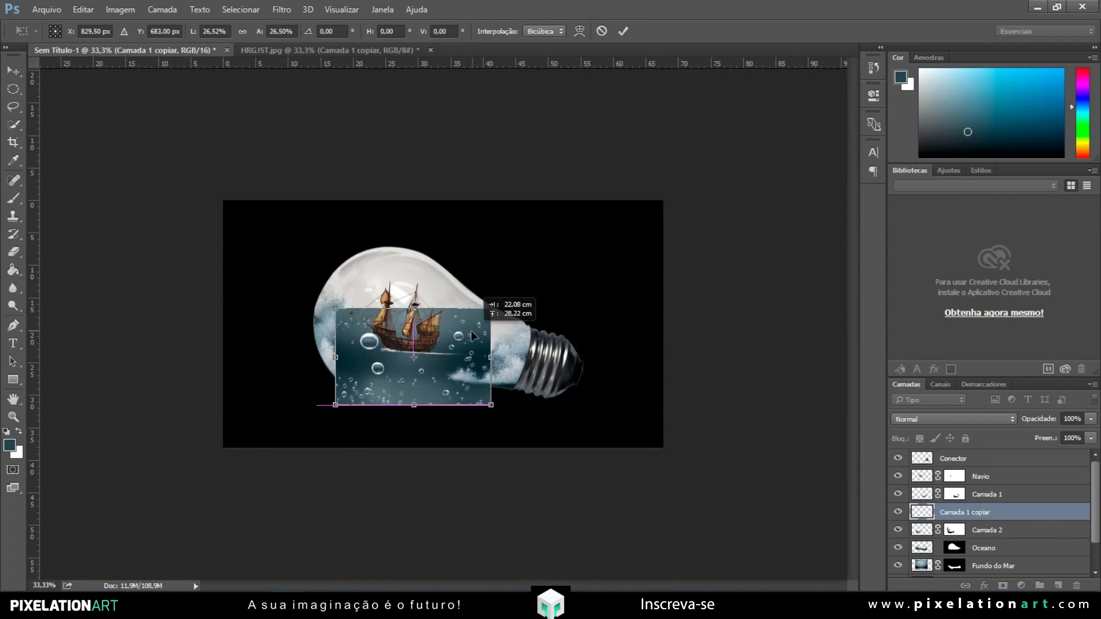
drag(491, 310, 528, 297)
drag(339, 283, 323, 280)
key(Return)
- Group the wave layers Camada 1 and Camada 2 together and name the group Ondas
click(991, 533)
scroll(986, 521, down, 1)
ctrl+click(982, 483)
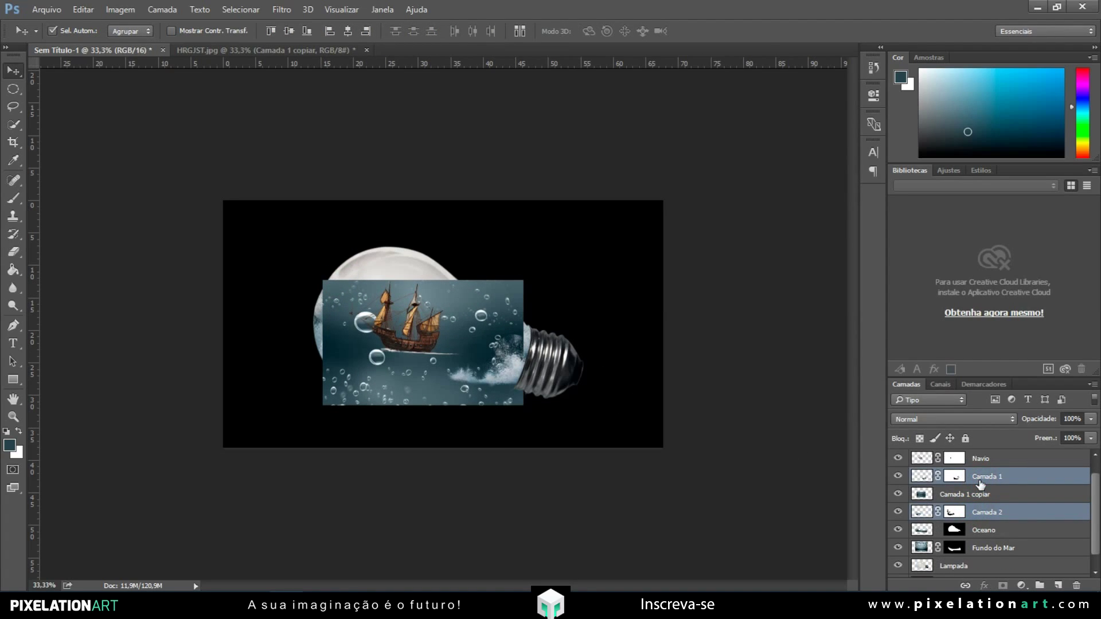
drag(981, 484, 1040, 586)
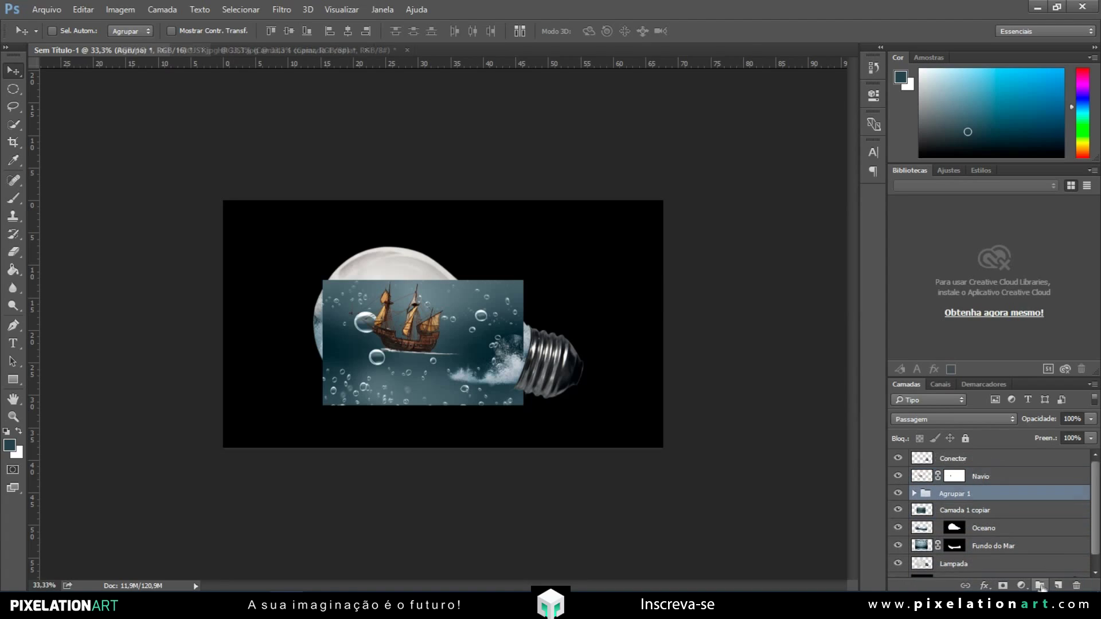
double_click(955, 494)
text(Ondas)
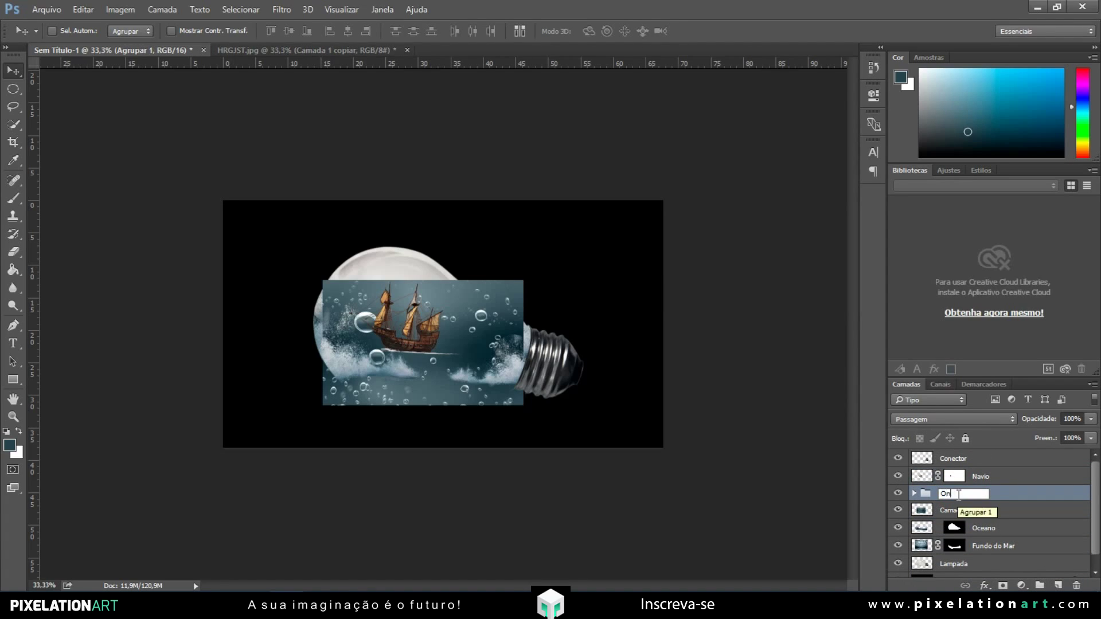
key(Return)
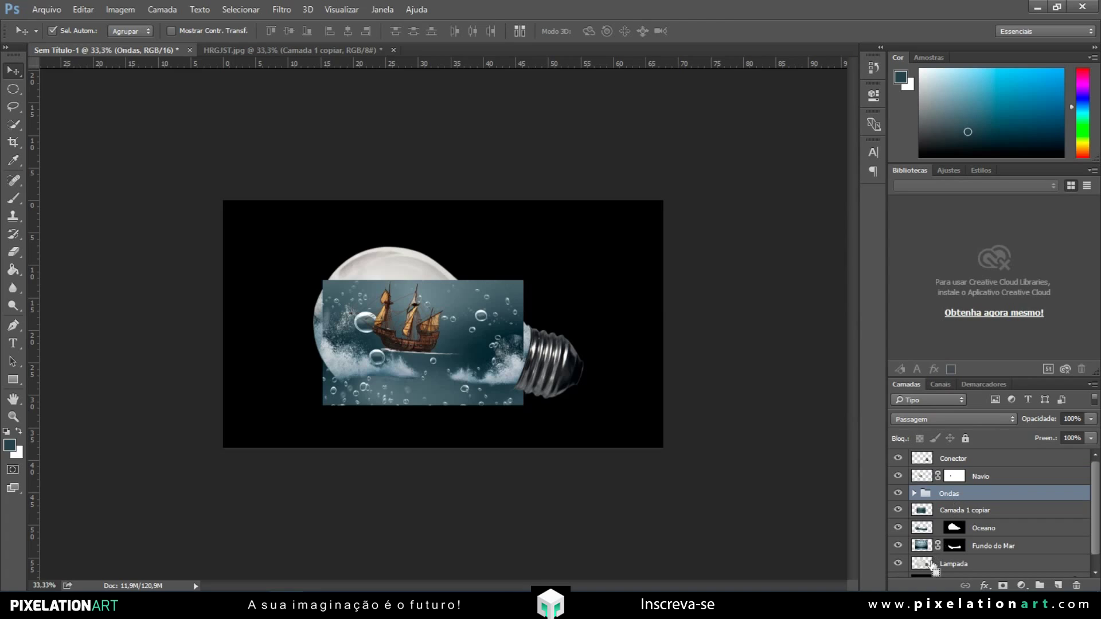
- Load the Lampada layer's outline as a selection and mask the bubble layer Camada 1 copiar with it
ctrl+click(928, 565)
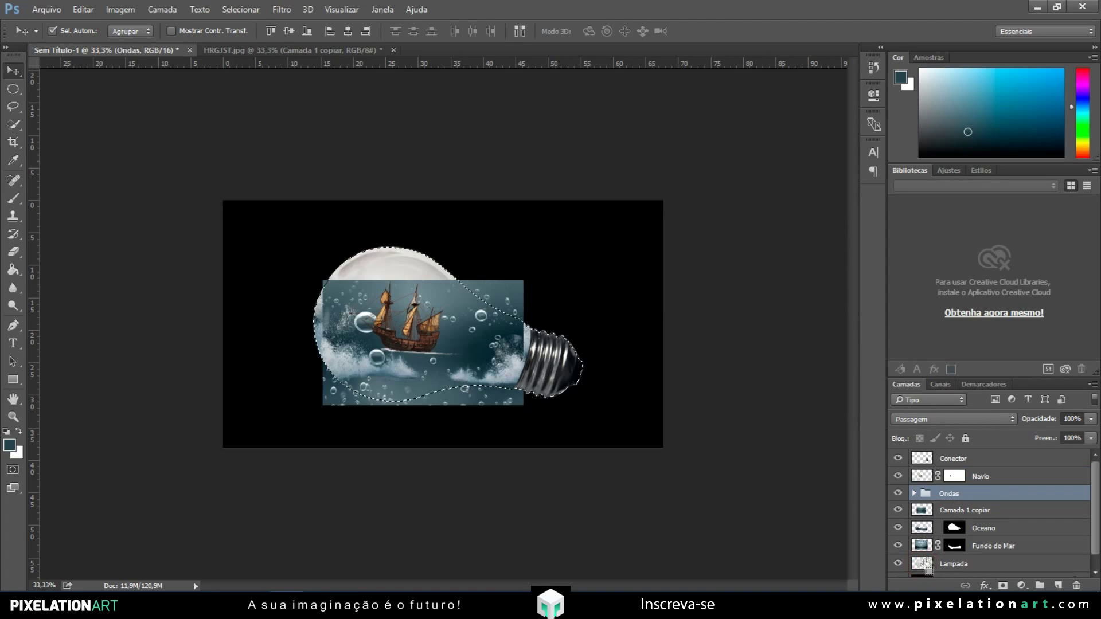
click(952, 511)
click(1004, 586)
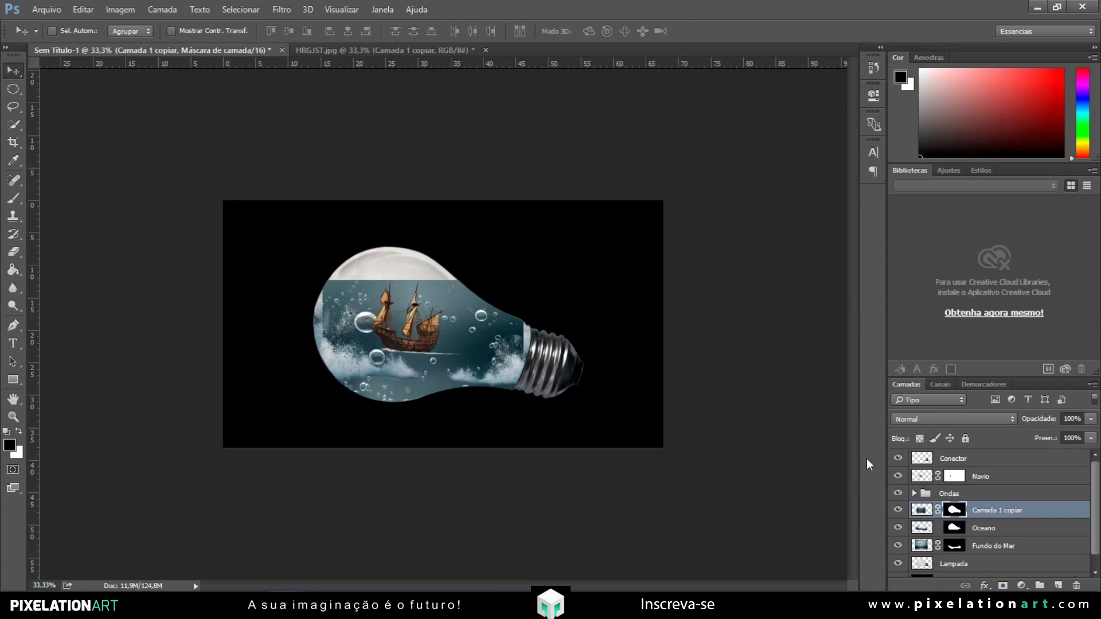
- Move the masked bubble layer directly below Oceano and set its blend mode to Sobrepor
drag(977, 513, 987, 539)
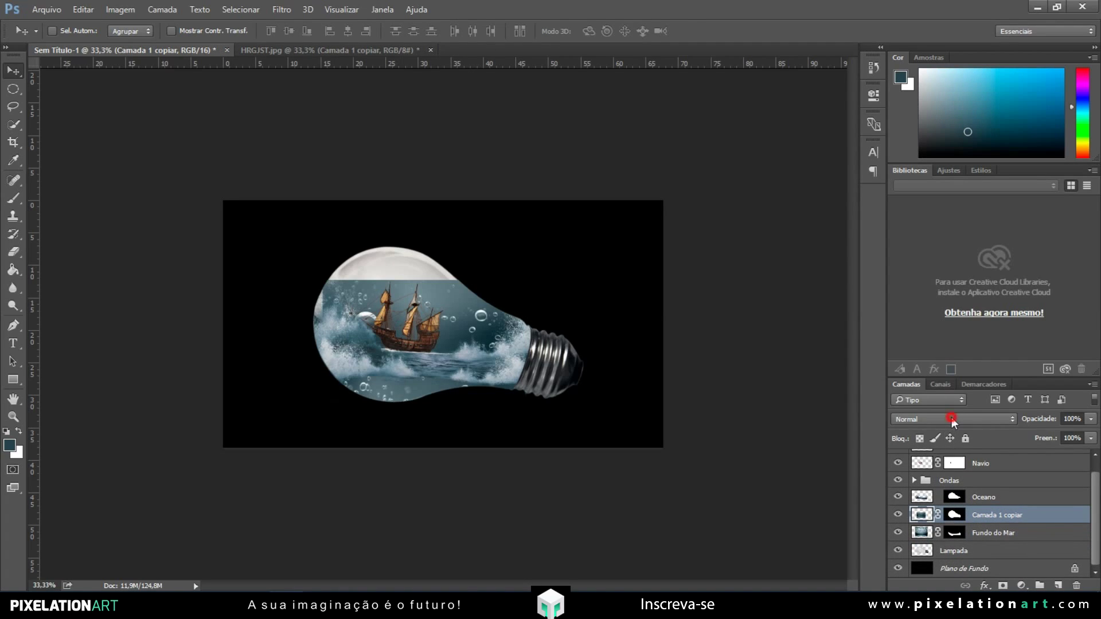
click(952, 420)
click(899, 281)
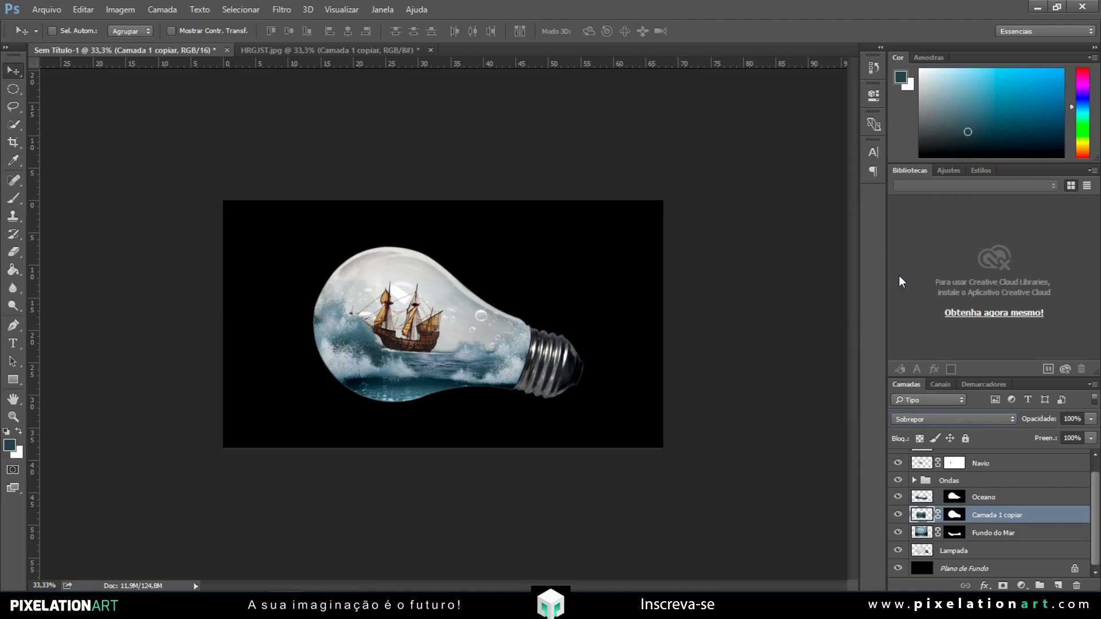
- Paint black on the bubble layer's mask to hide the bubbles in the glass above the water, keeping only the underwater part
click(954, 515)
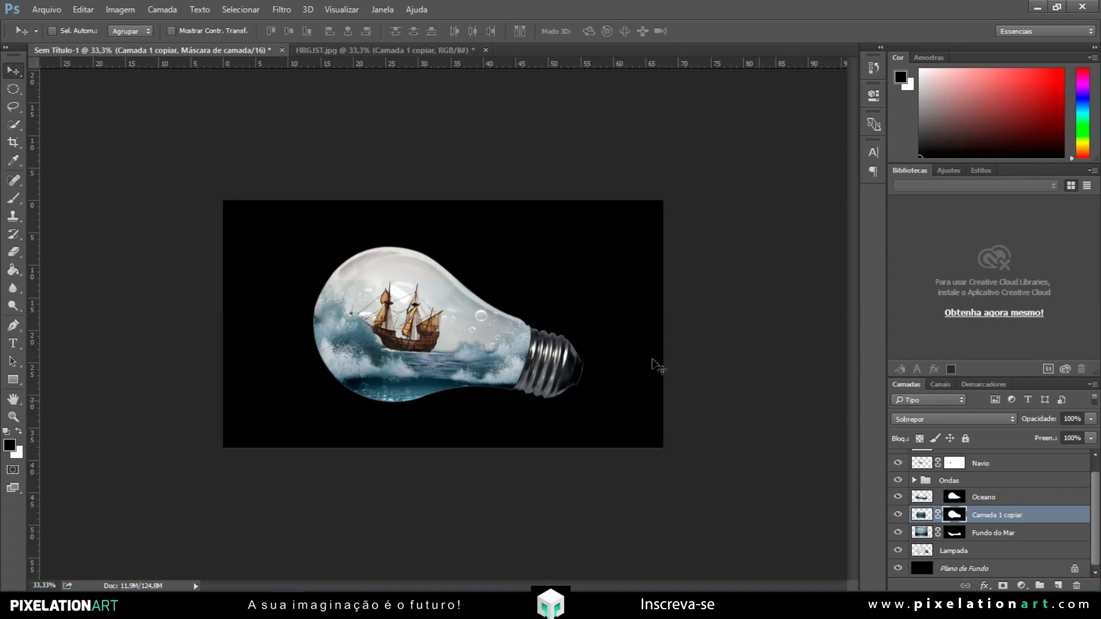
key(b)
right_click(179, 207)
right_click(434, 238)
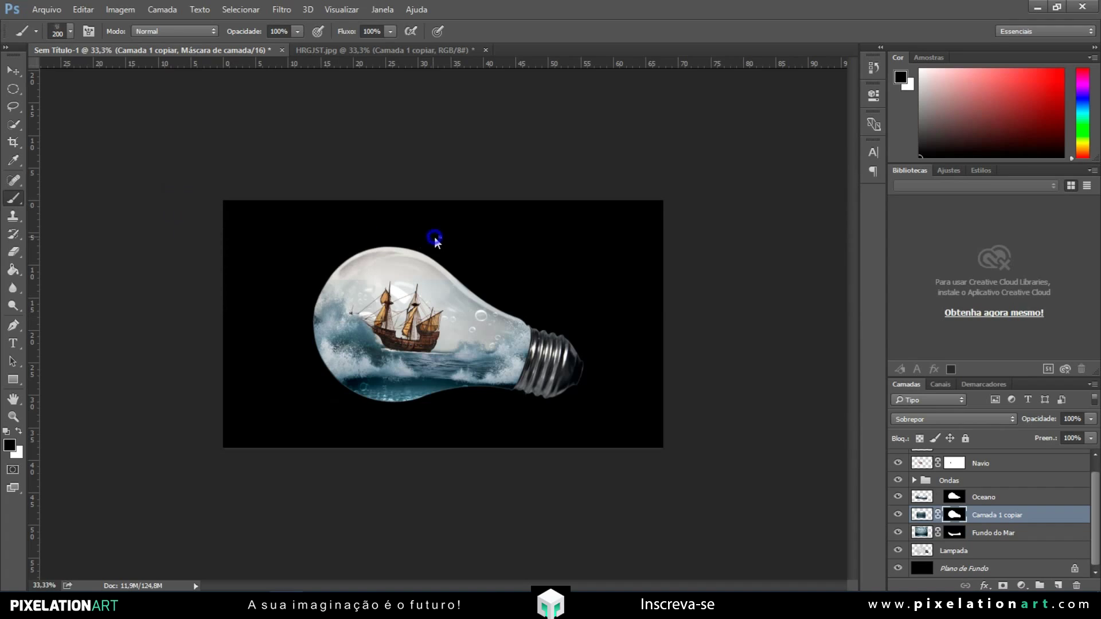
click(501, 332)
click(384, 287)
key(bracketright)
key(bracketright)
key(bracketright)
key(bracketleft)
key(bracketleft)
key(bracketleft)
click(519, 333)
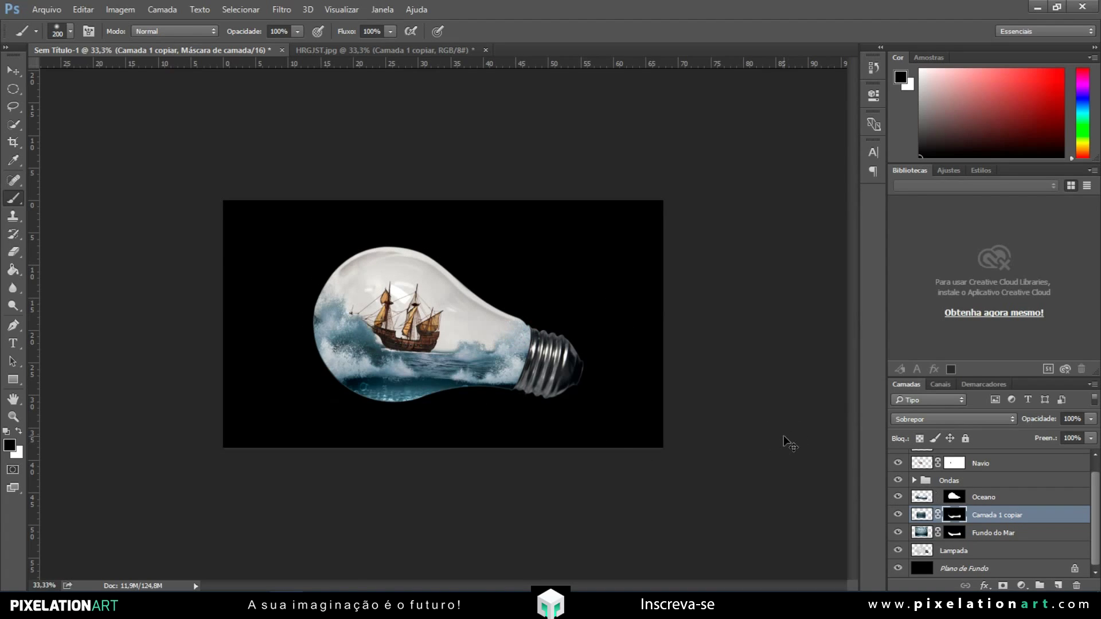
- Paint on the Navio mask with a size 90 splatter brush to blend the hull's waterline and wake into the sea
key(ctrl+plus)
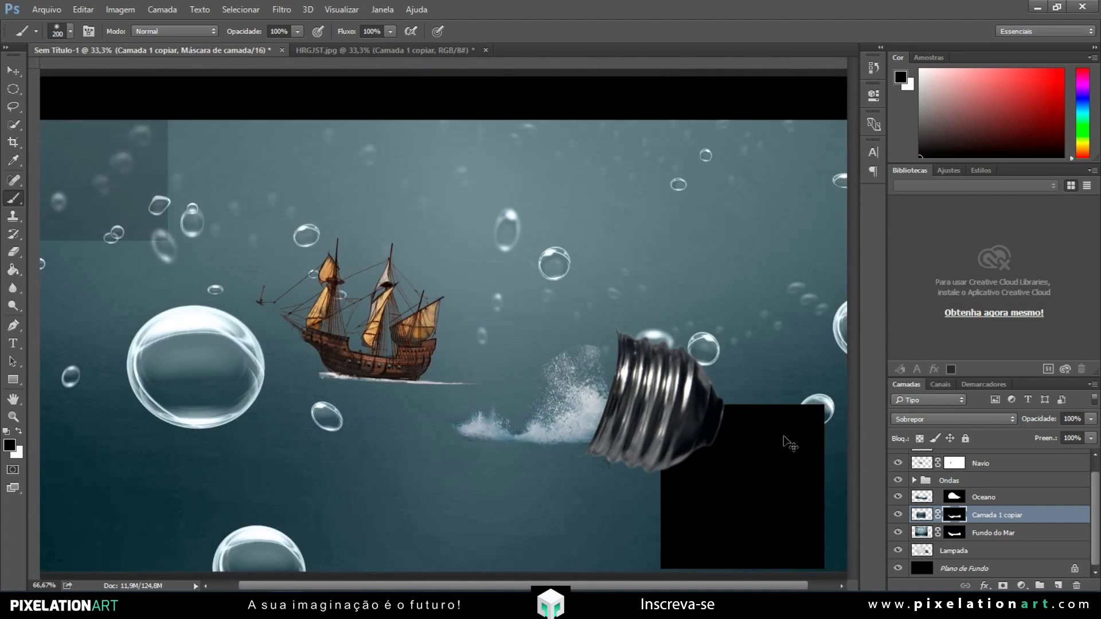
key(ctrl+plus)
key(ctrl+plus)
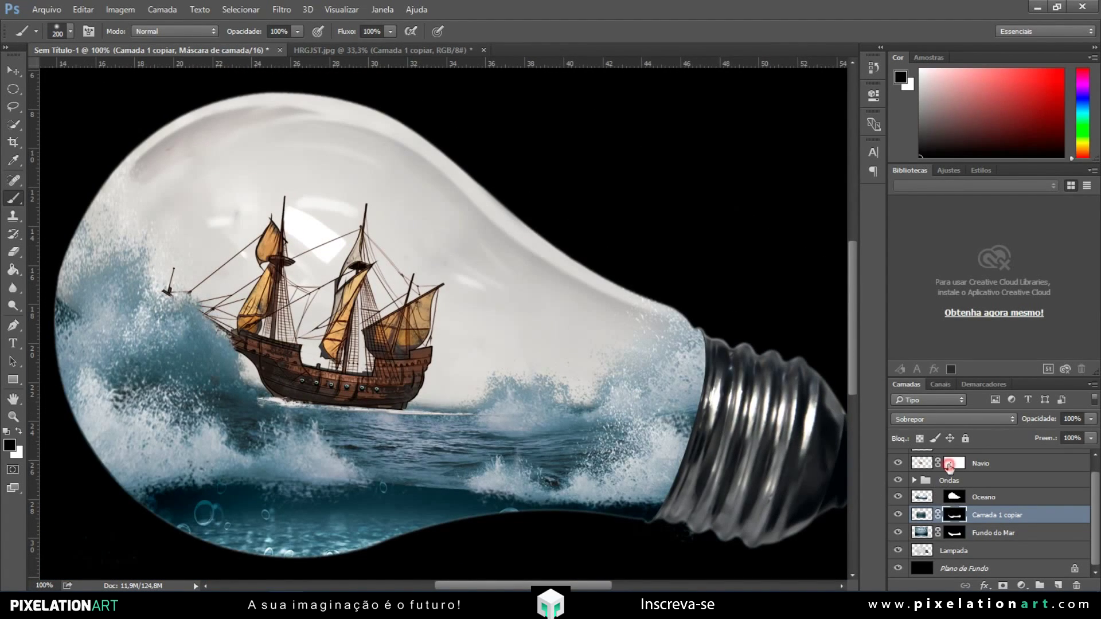
click(949, 468)
right_click(361, 340)
click(409, 429)
click(331, 430)
key(bracketleft)
key(bracketleft)
key(bracketleft)
key(bracketleft)
key(bracketleft)
mouse_move(262, 396)
mouse_down()
mouse_move(281, 406)
mouse_move(269, 396)
mouse_move(222, 400)
mouse_move(289, 400)
mouse_move(270, 397)
mouse_up()
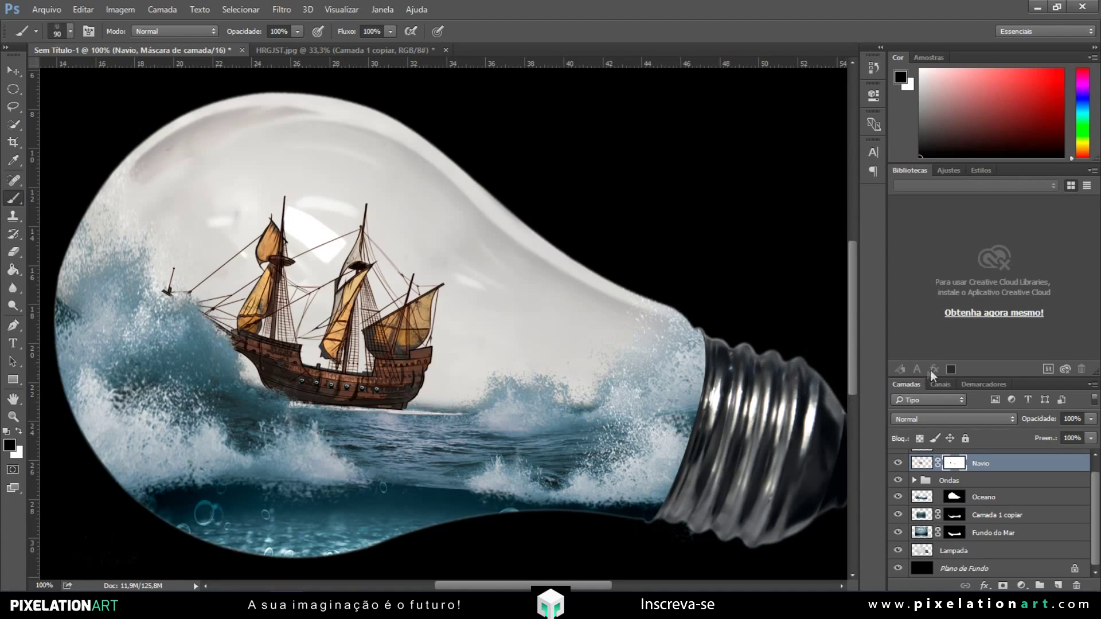
mouse_move(461, 412)
mouse_down()
mouse_move(442, 413)
mouse_move(473, 402)
mouse_up()
- Apply a photo filter to the Navio layer using the dark teal foreground colour at 89% density
click(1027, 468)
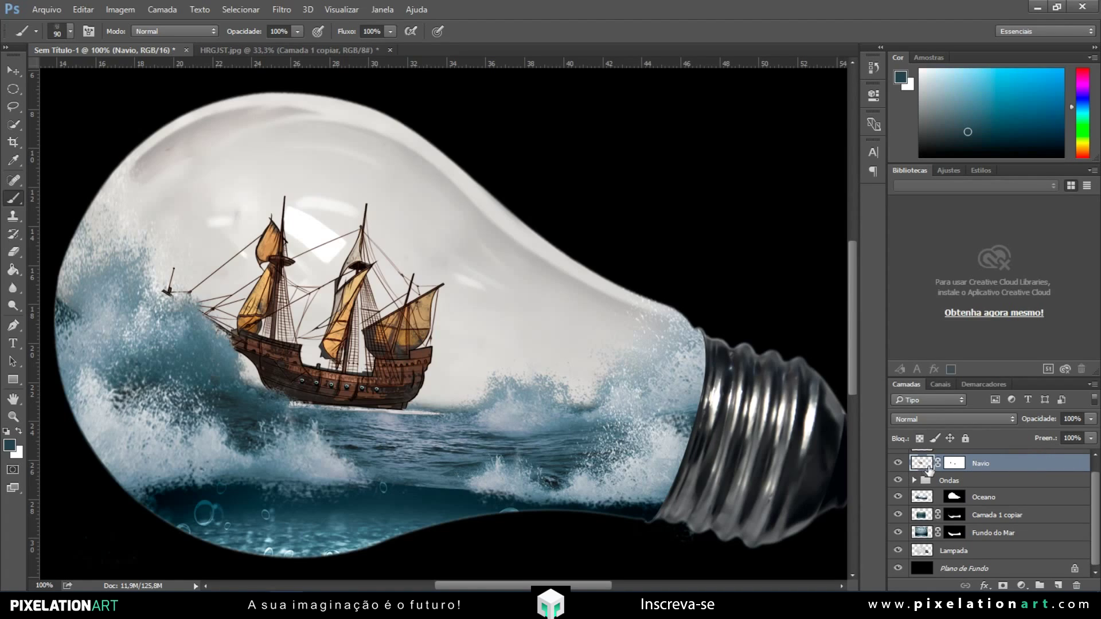
click(120, 9)
mouse_move(126, 43)
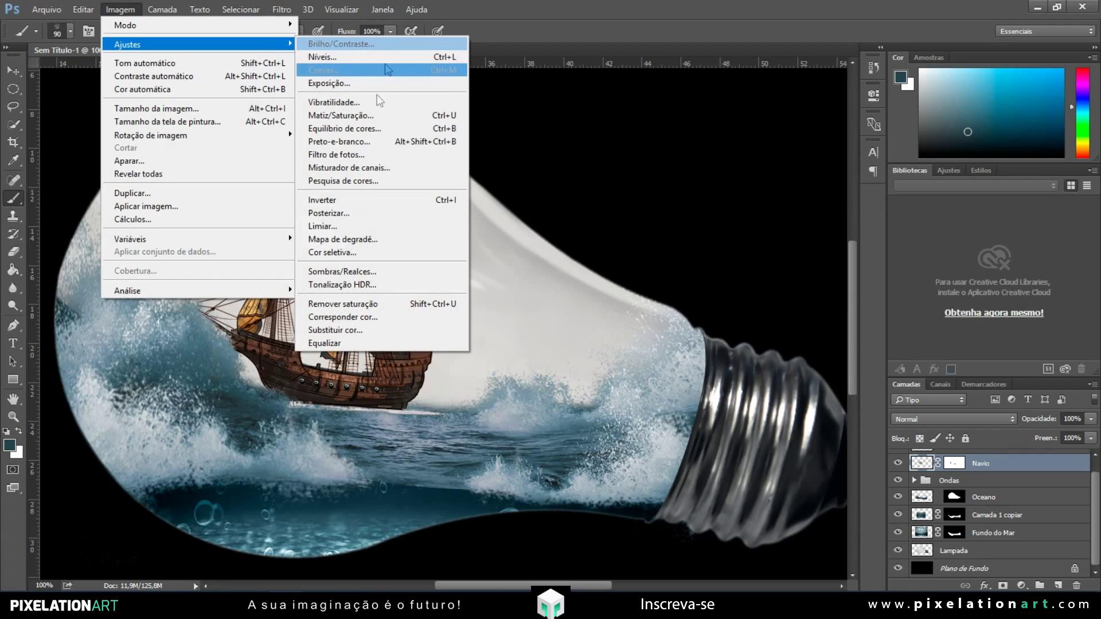
click(366, 155)
click(422, 215)
click(462, 221)
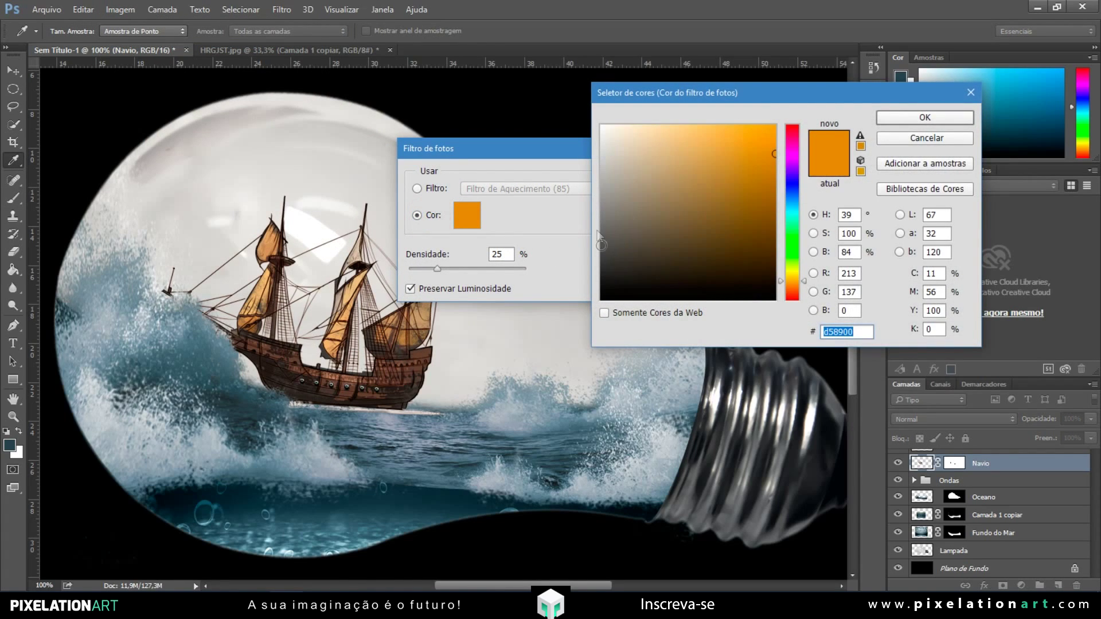
click(10, 442)
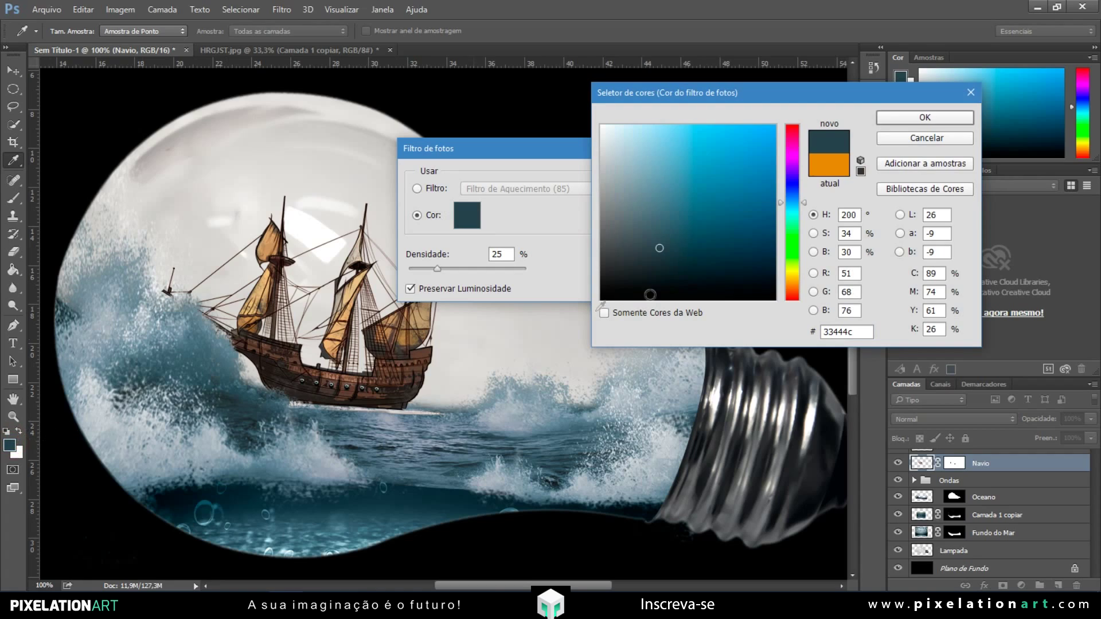
click(901, 120)
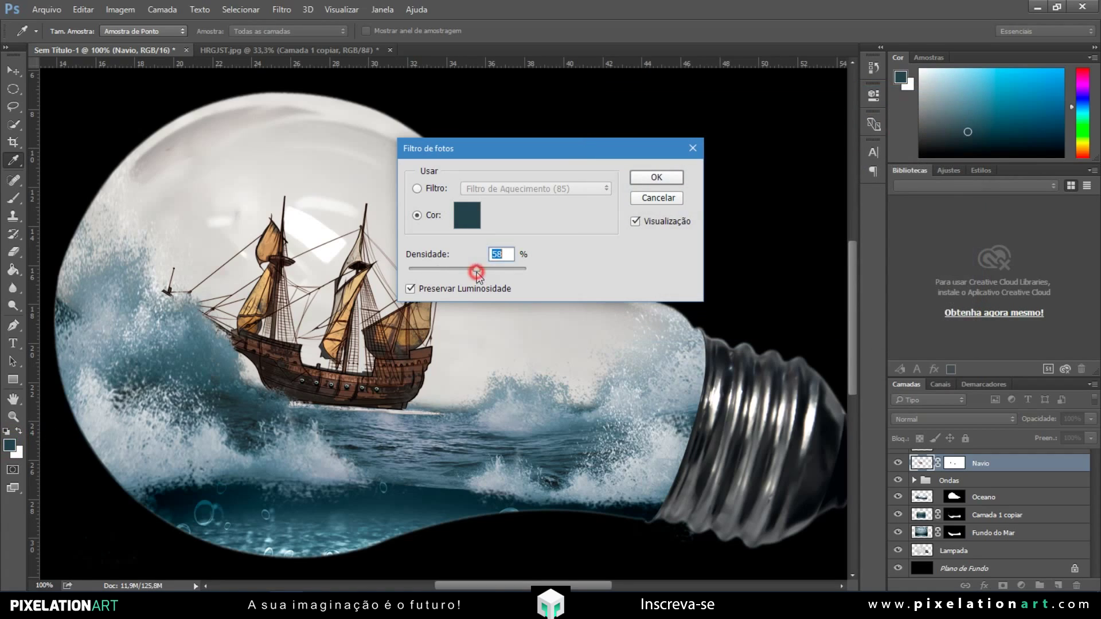
drag(491, 271, 512, 276)
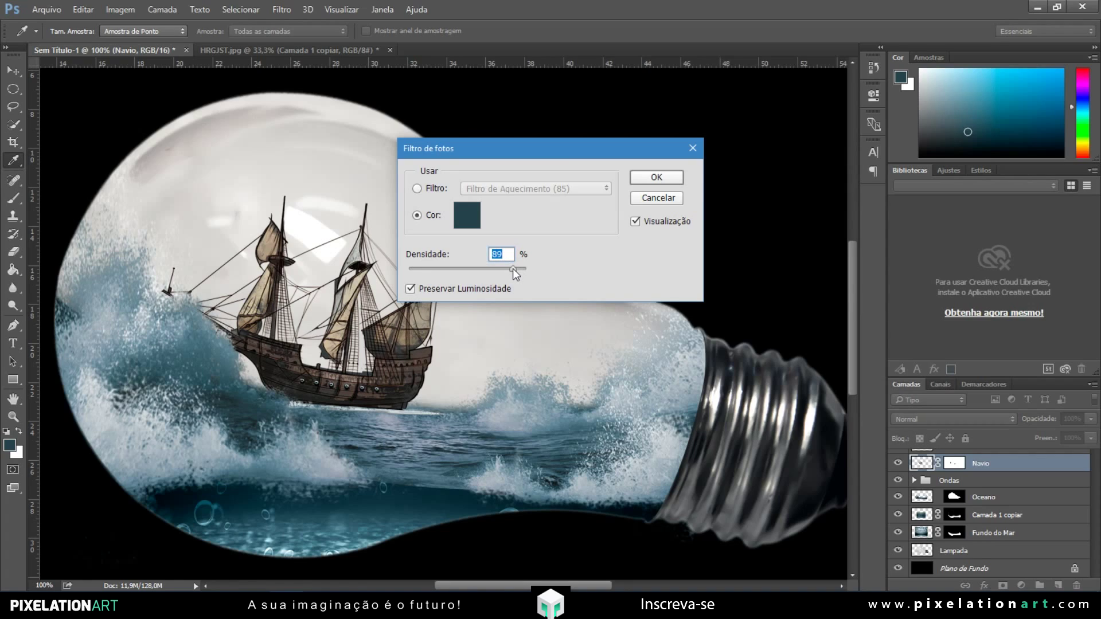
key(Return)
key(b)
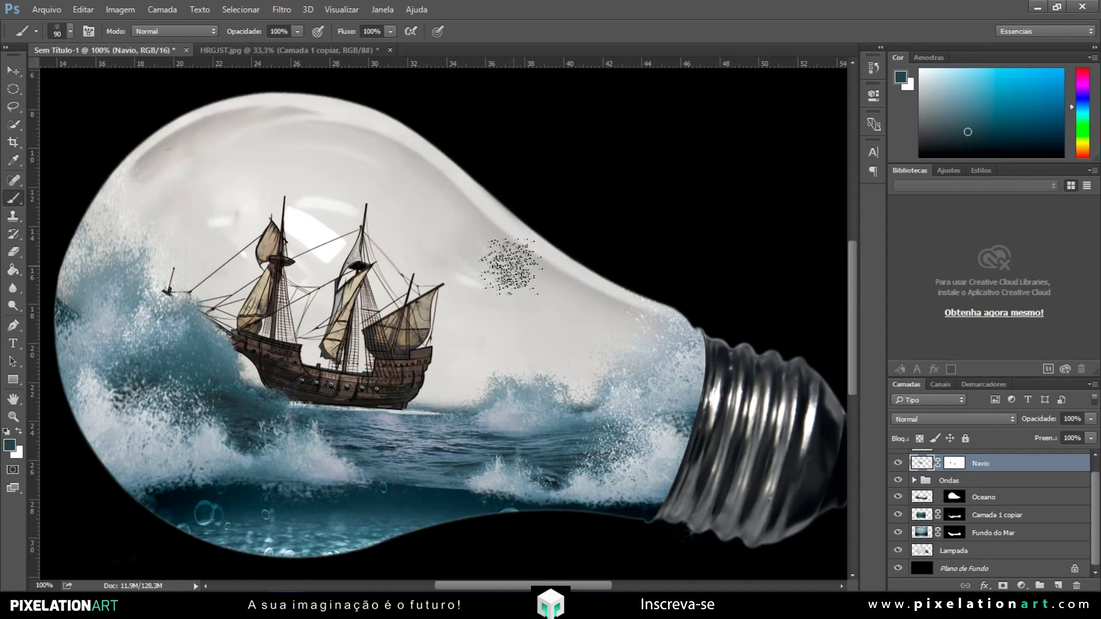
- Create a new layer above Navio and fill the Lampada outline on it with the dark teal foreground colour
click(1058, 585)
scroll(925, 530, down, 2)
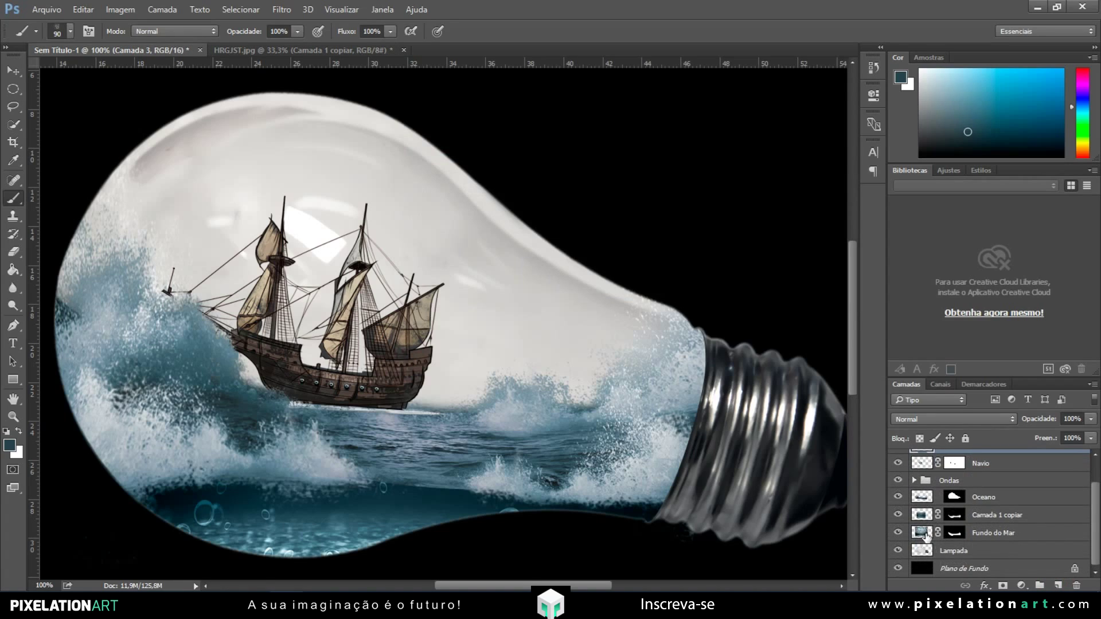
ctrl+click(921, 551)
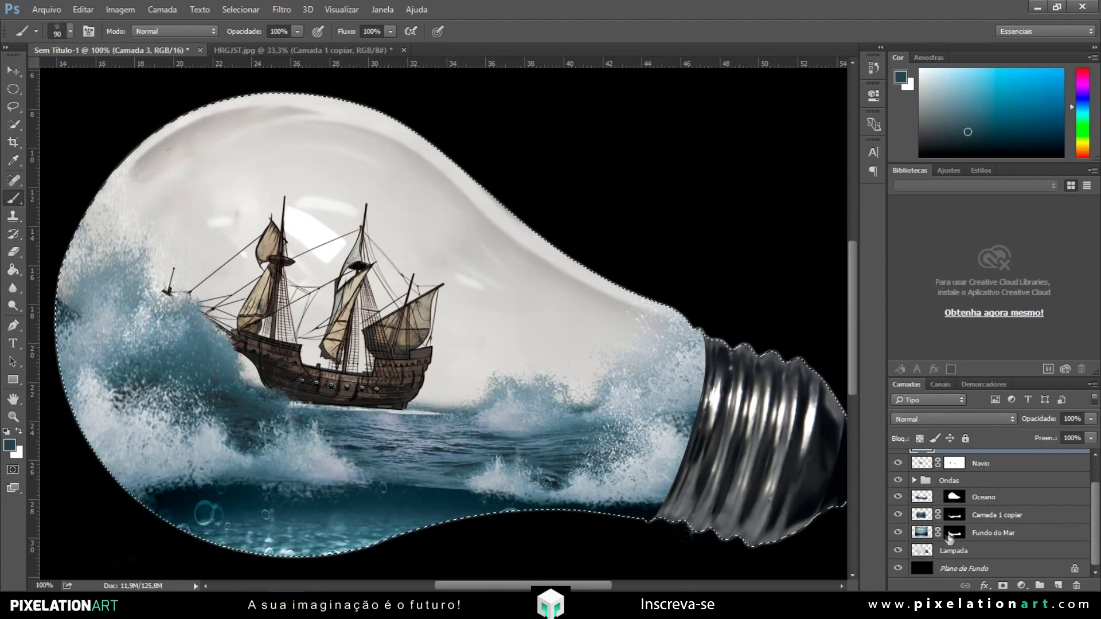
scroll(950, 532, up, 2)
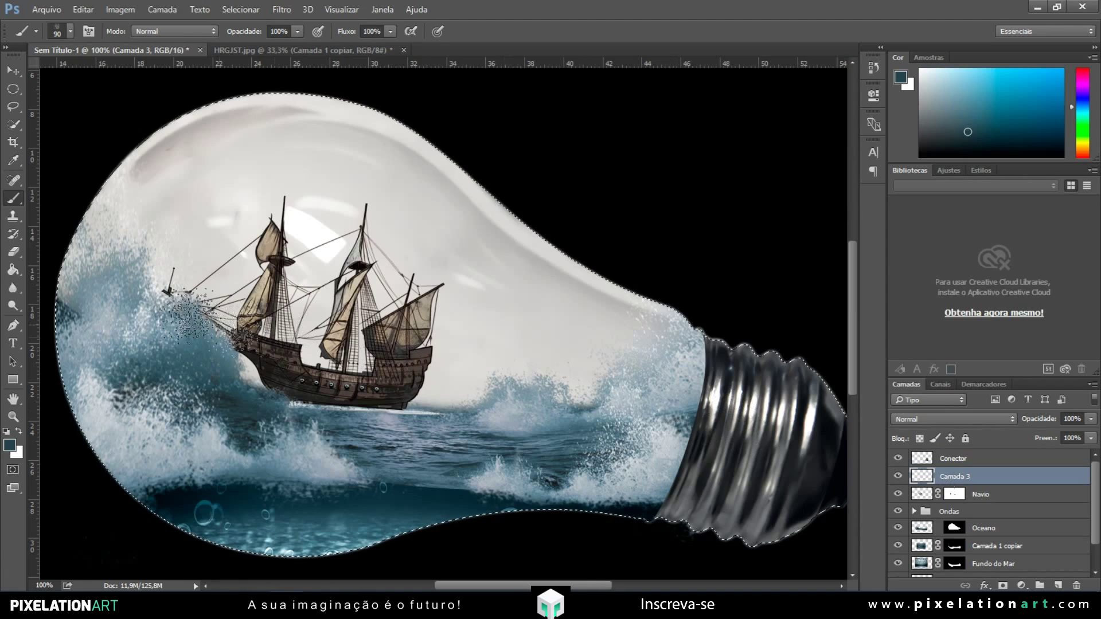
click(13, 270)
click(195, 269)
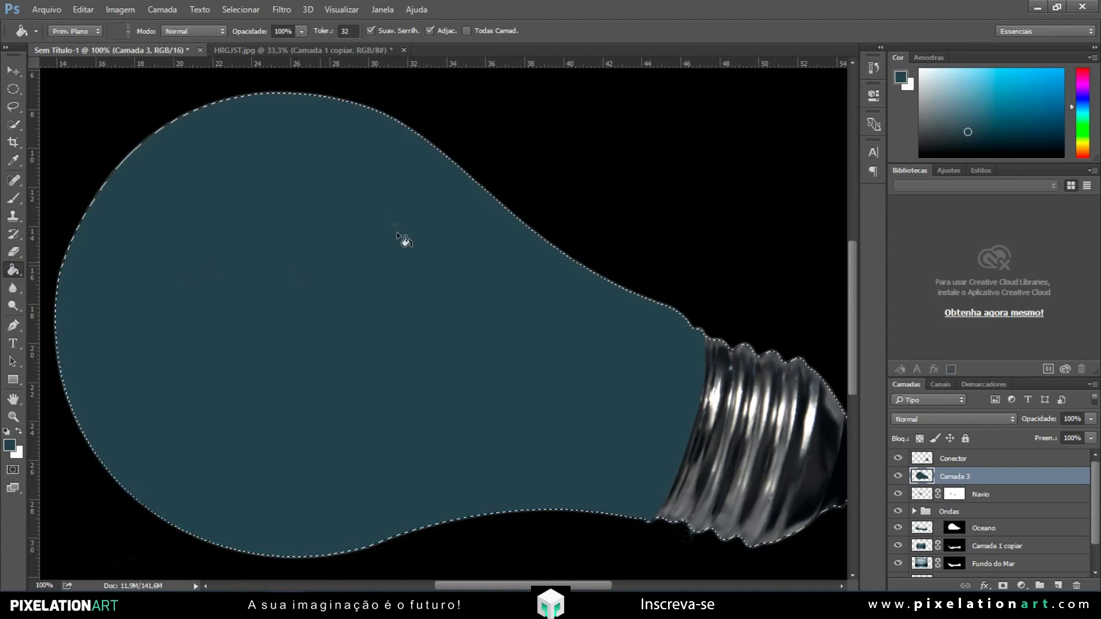
ctrl+click(923, 463)
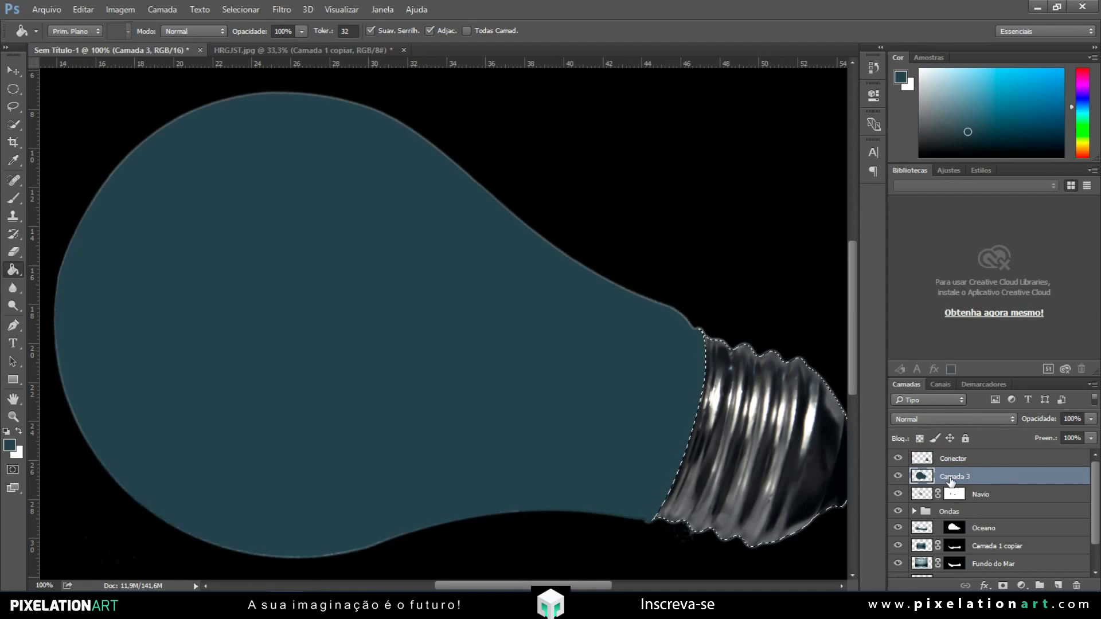
key(ctrl+d)
- Set the teal layer Camada 3 to the Cor Mais Clara blend mode at 50% opacity
click(953, 419)
click(892, 227)
click(995, 419)
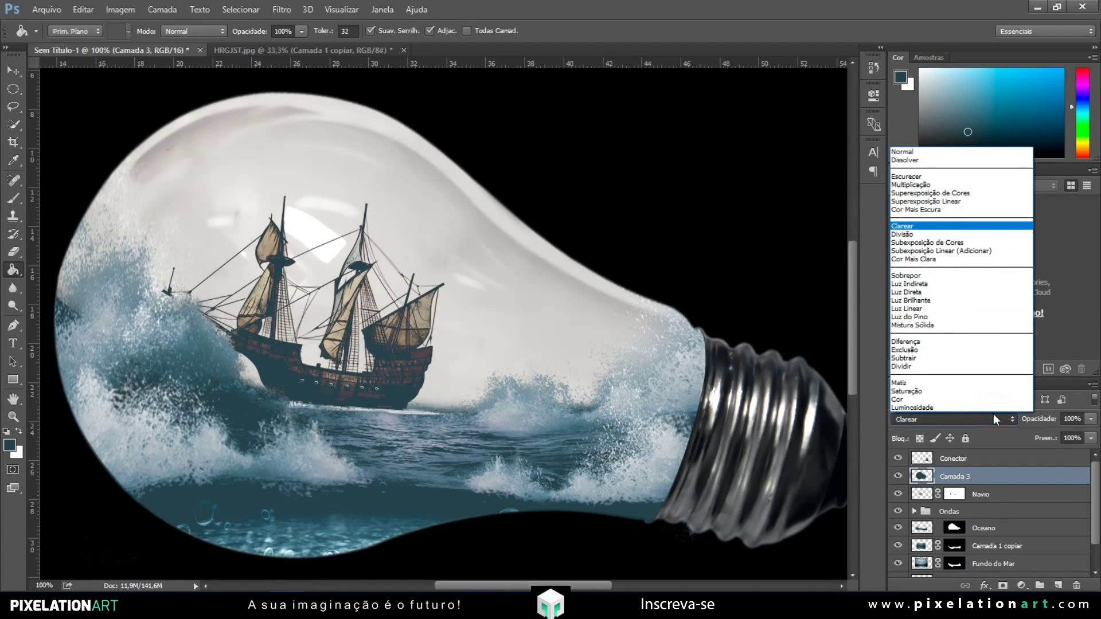
click(982, 263)
click(1071, 420)
text(70)
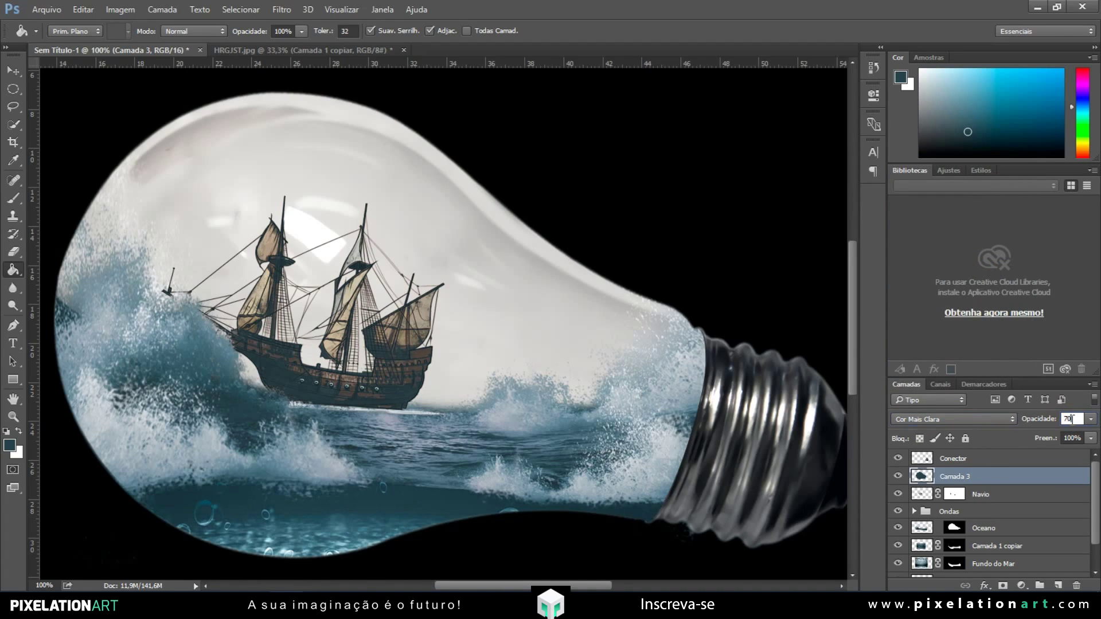
text(0)
key(Return)
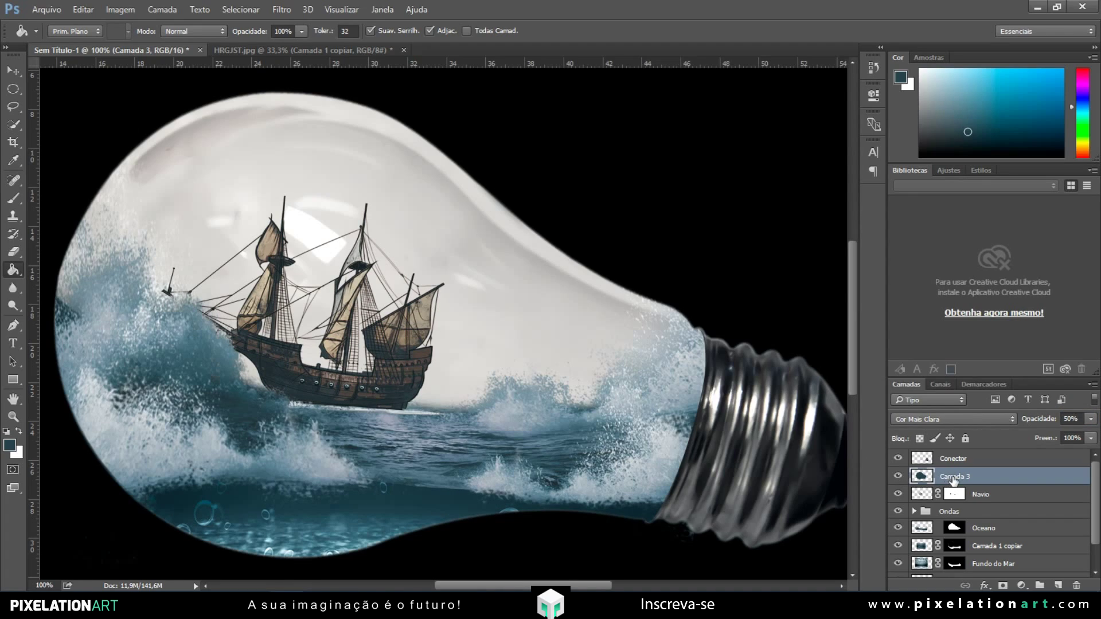
- Duplicate Camada 3 and turn the copy white by raising its lightness with Hue/Saturation
key(ctrl+j)
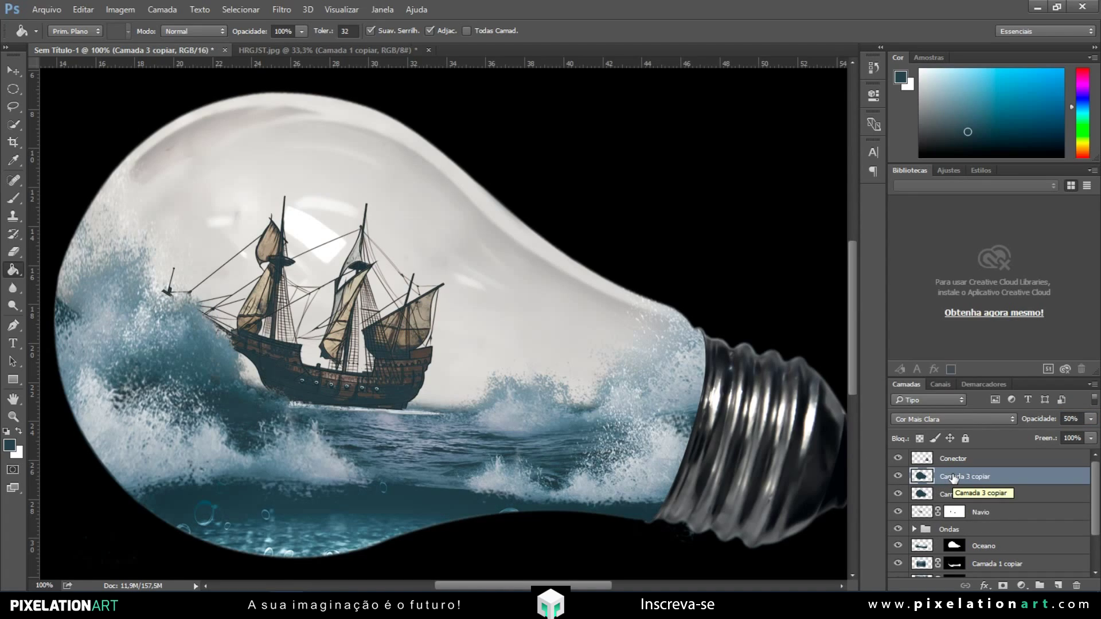
key(ctrl+u)
drag(526, 286, 684, 299)
key(Return)
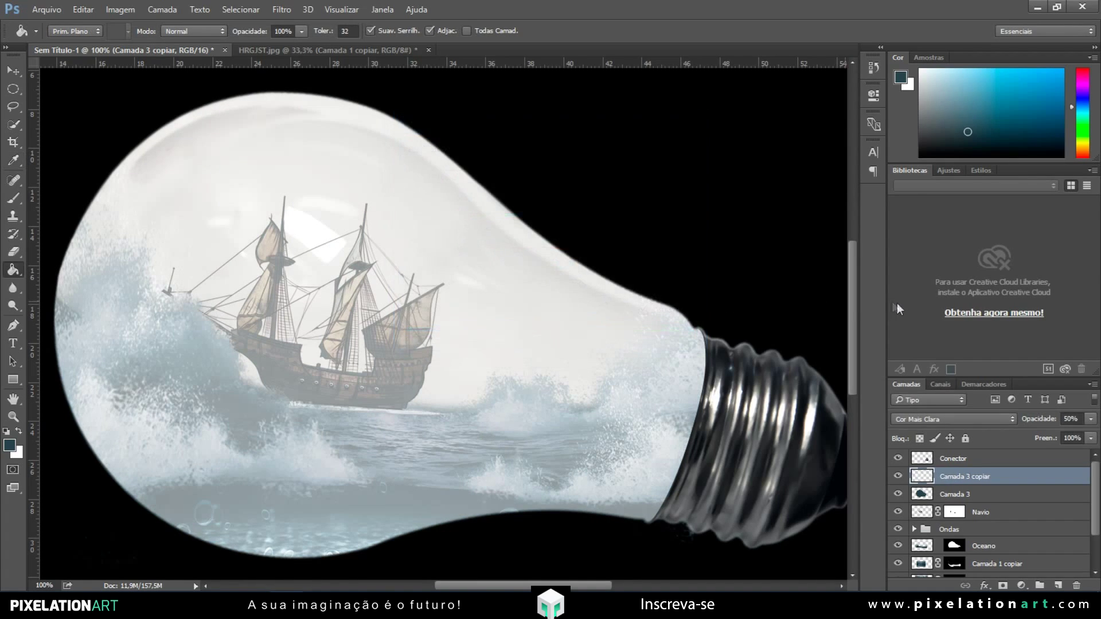
- Try blend modes on the white layer Camada 3 copiar, from Clarear through Sobrepor, and settle on Luz Indireta
click(952, 419)
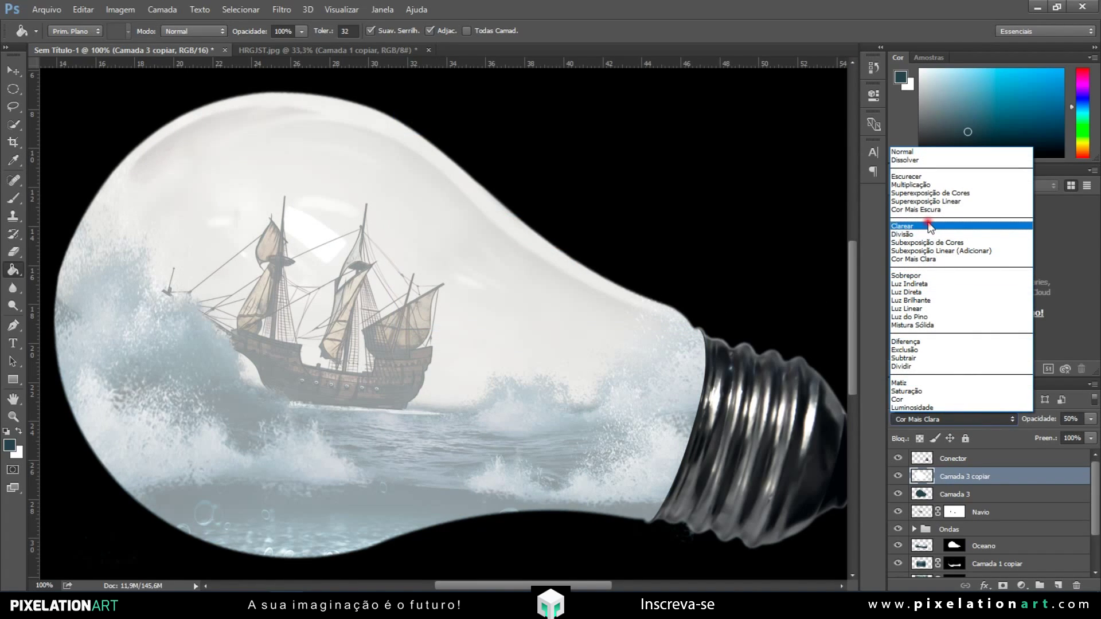
click(928, 224)
key(Down)
key(Down)
key(Down)
key(Down)
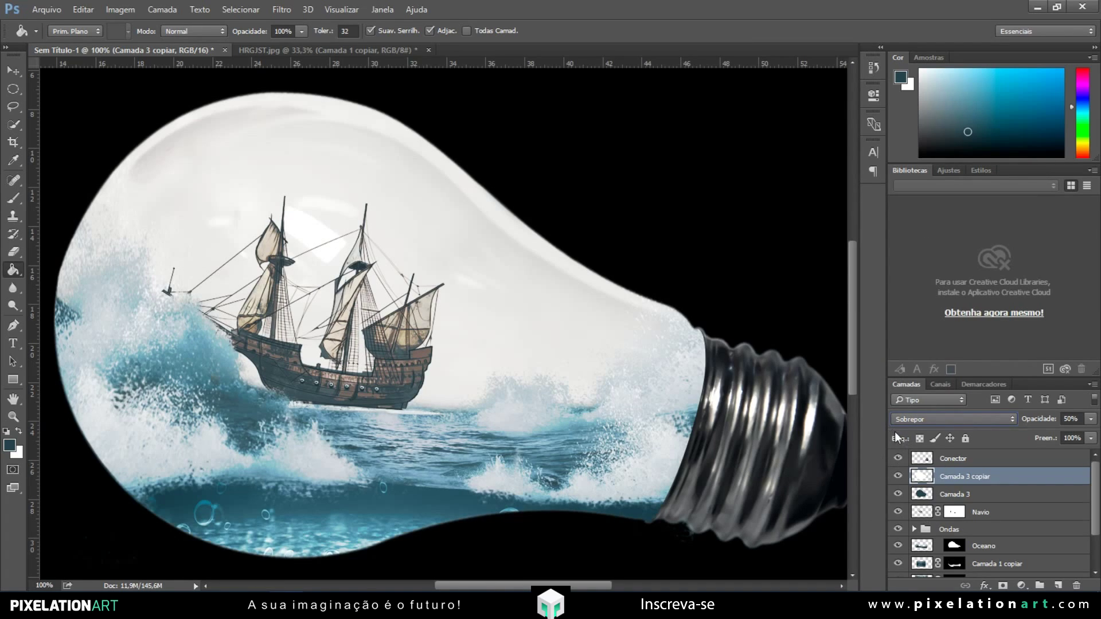
key(Down)
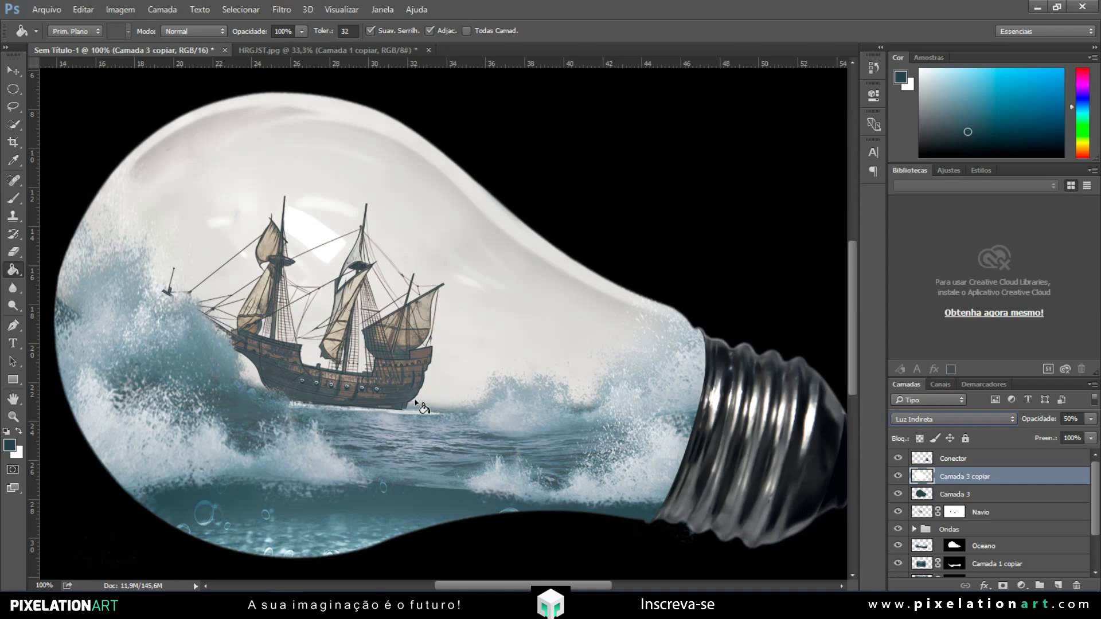
- Lower the fill of Camada 3 copiar to 50%
click(1069, 415)
click(1071, 439)
text(50)
key(Return)
key(ctrl+minus)
key(ctrl+minus)
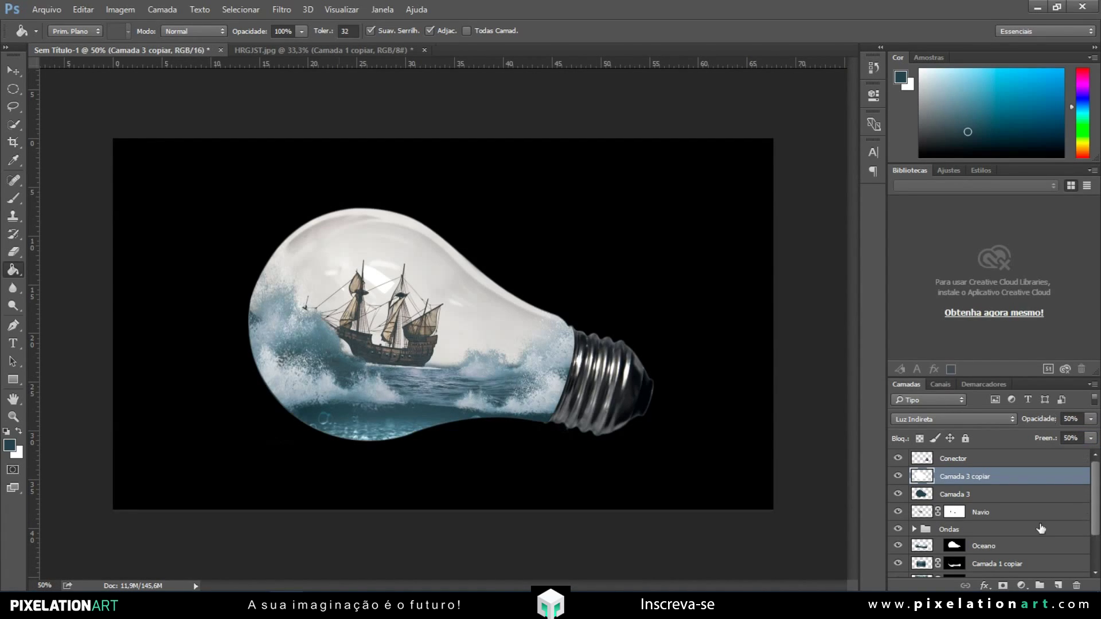
- Group all layers from Lampada up to Conector, leaving out Plano de Fundo, and name the group Lampada
scroll(1020, 510, down, 3)
click(995, 545)
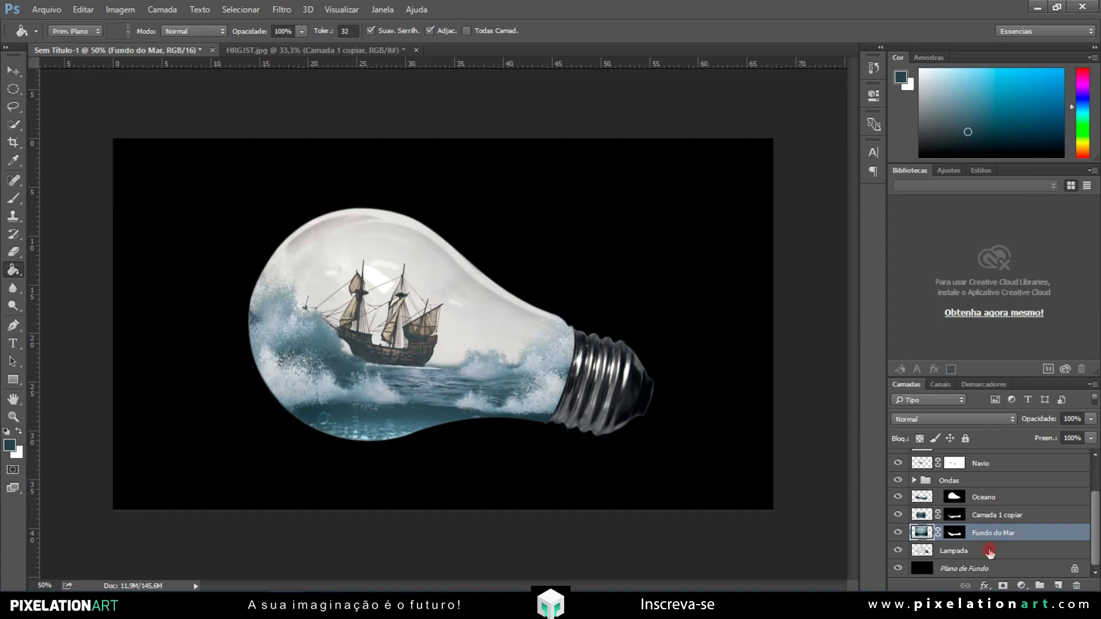
click(990, 551)
scroll(983, 519, up, 3)
shift+click(965, 459)
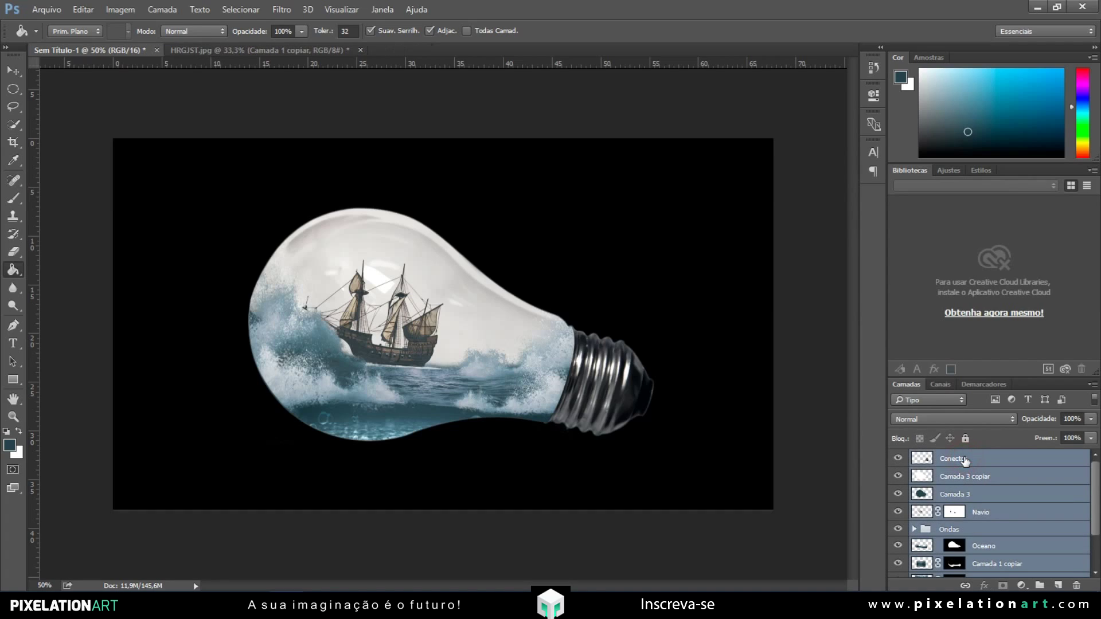
drag(966, 459, 1040, 586)
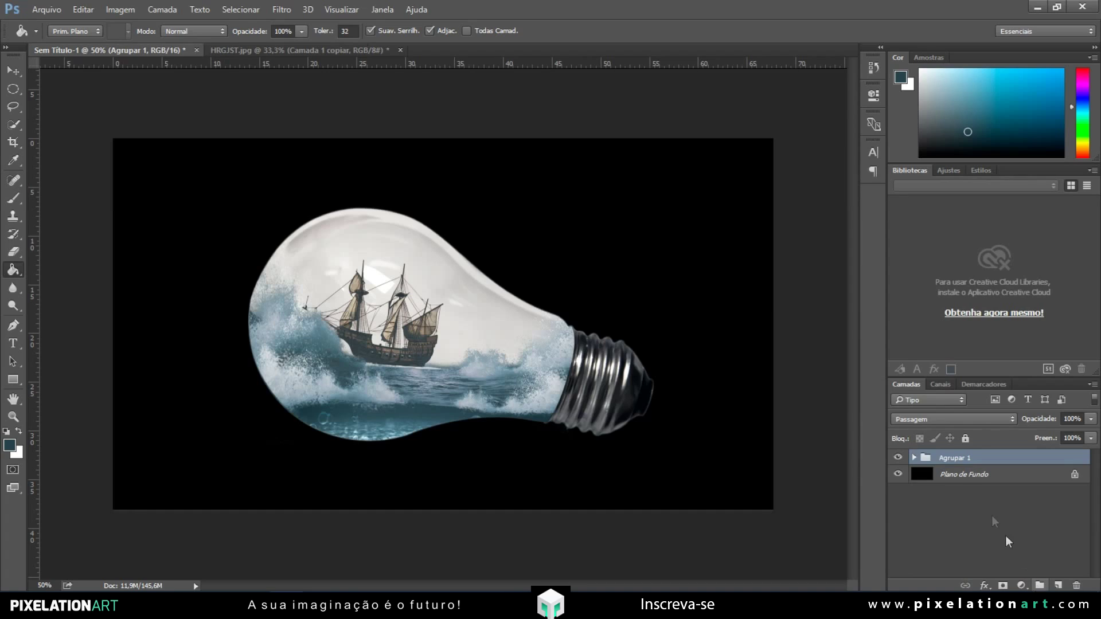
double_click(957, 458)
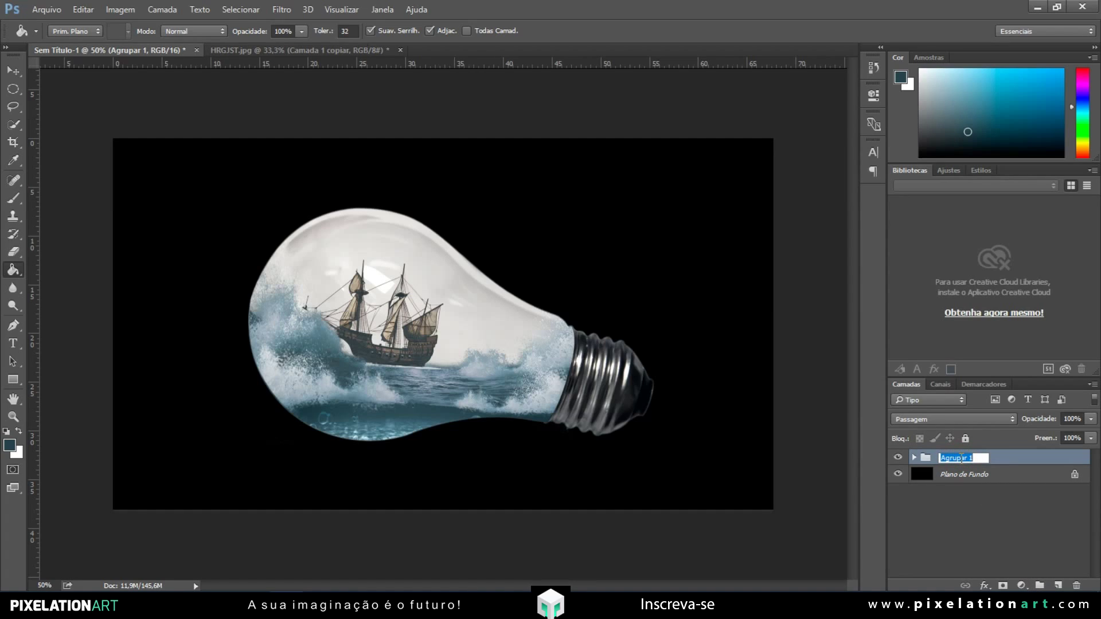
text(aampada)
key(Return)
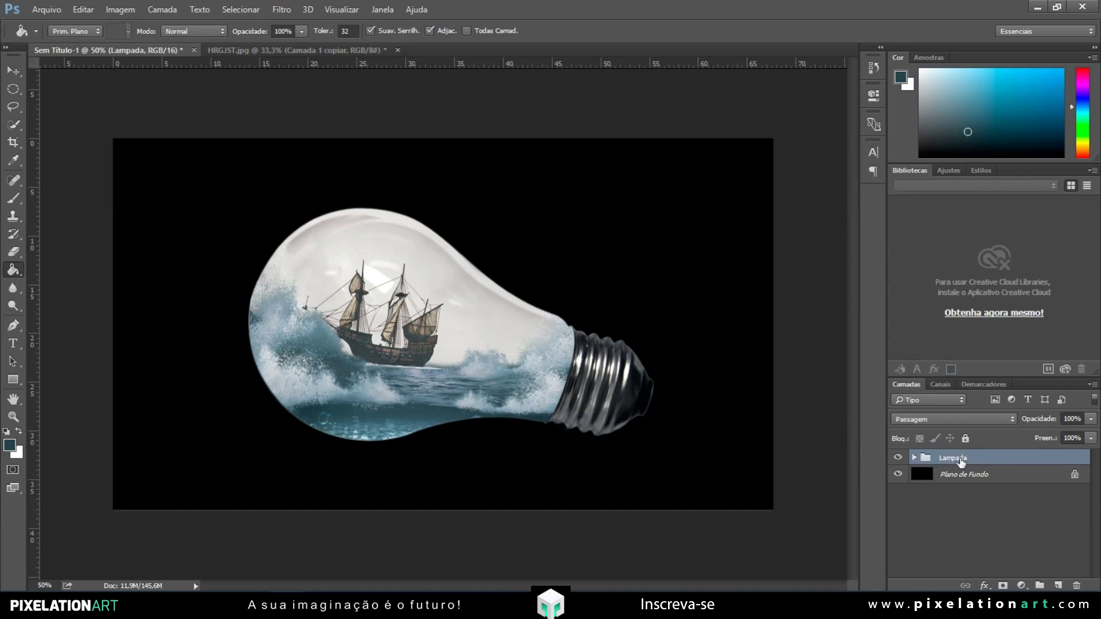
- Add a new layer above Conector inside the Lampada group and load the Lampada layer's outline as a selection
click(915, 459)
click(1058, 586)
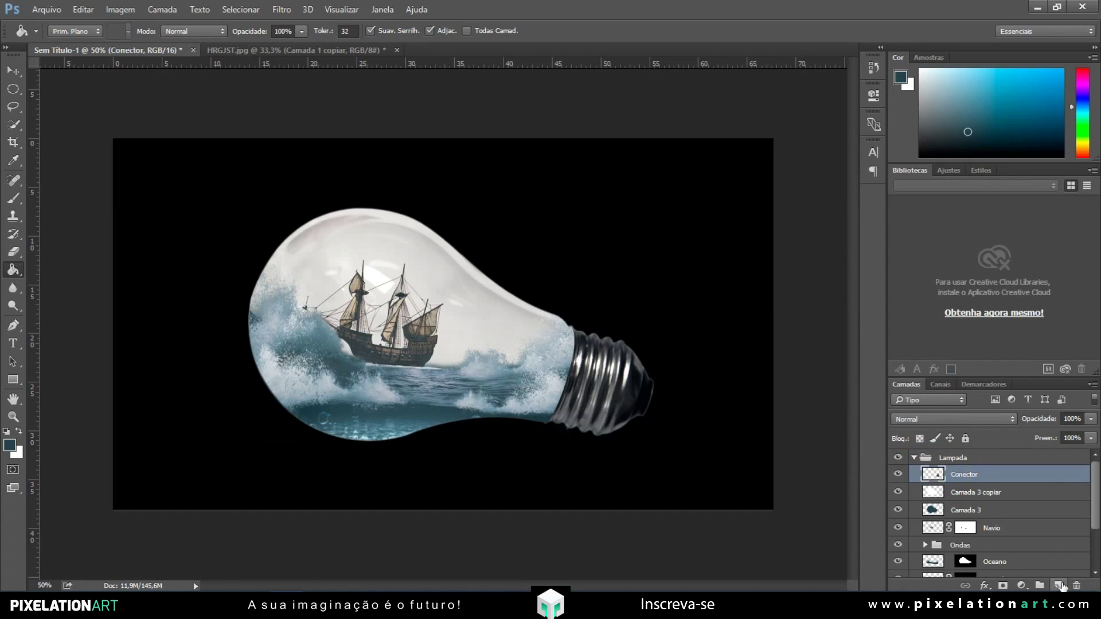
ctrl+click(932, 527)
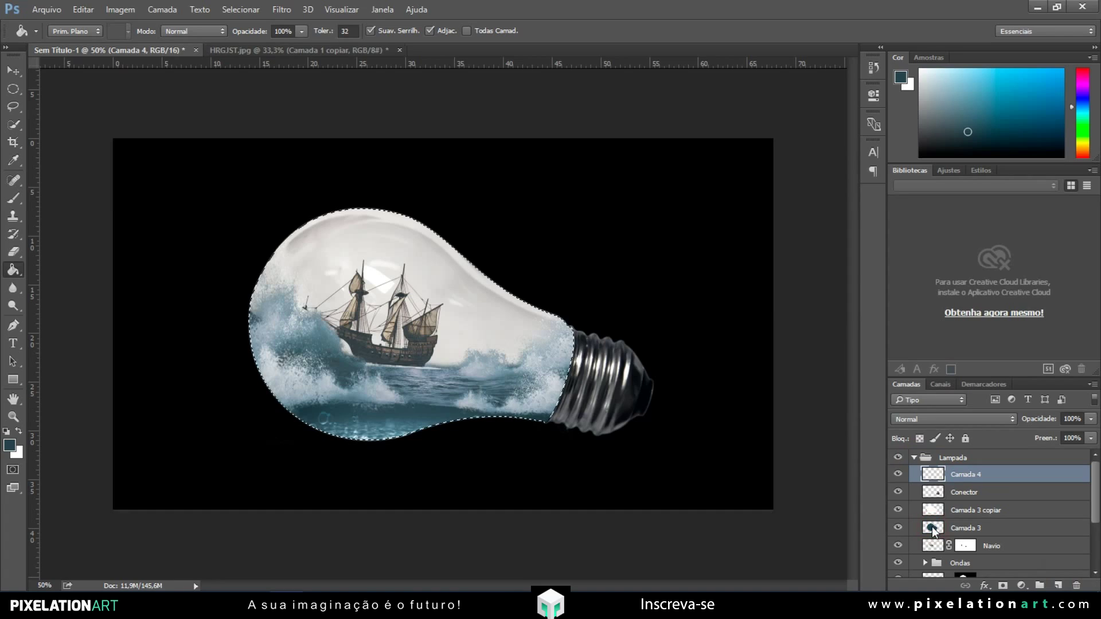
scroll(948, 528, down, 5)
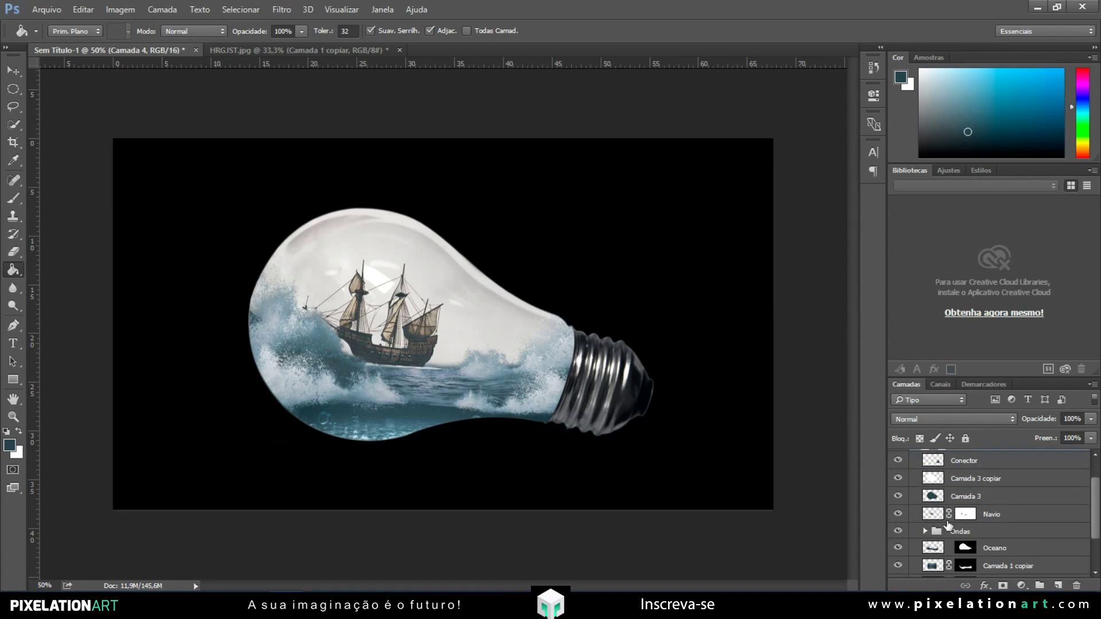
ctrl+click(934, 551)
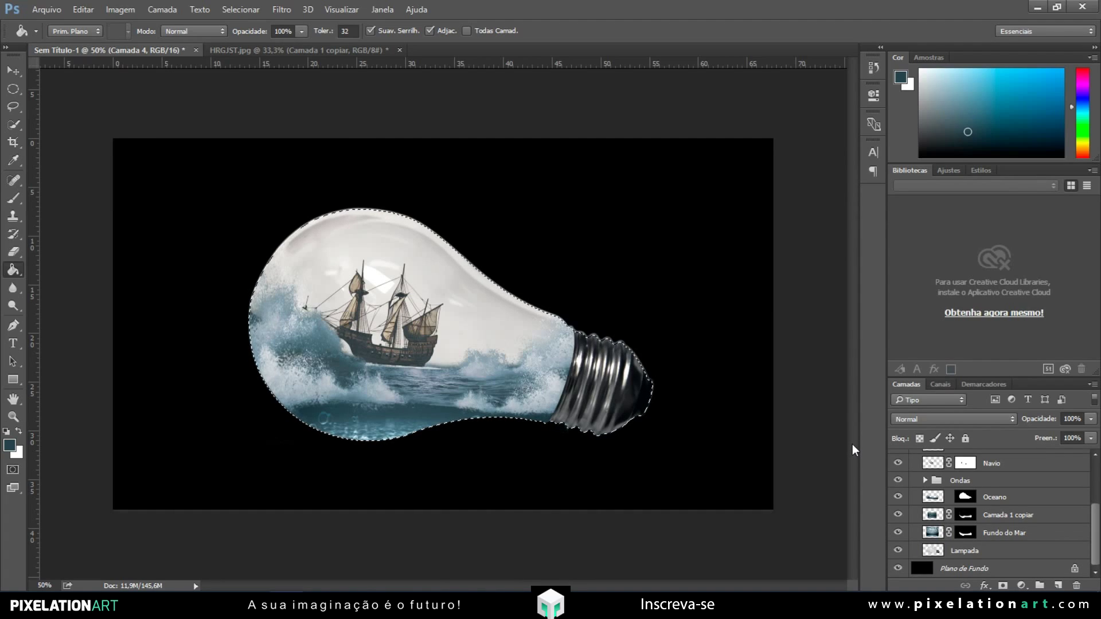
- Paint a black shadow on Camada 4 along the underside of the bulb and connector with a soft 400 px brush, and clear the selection
click(13, 200)
key(d)
scroll(1027, 503, up, 3)
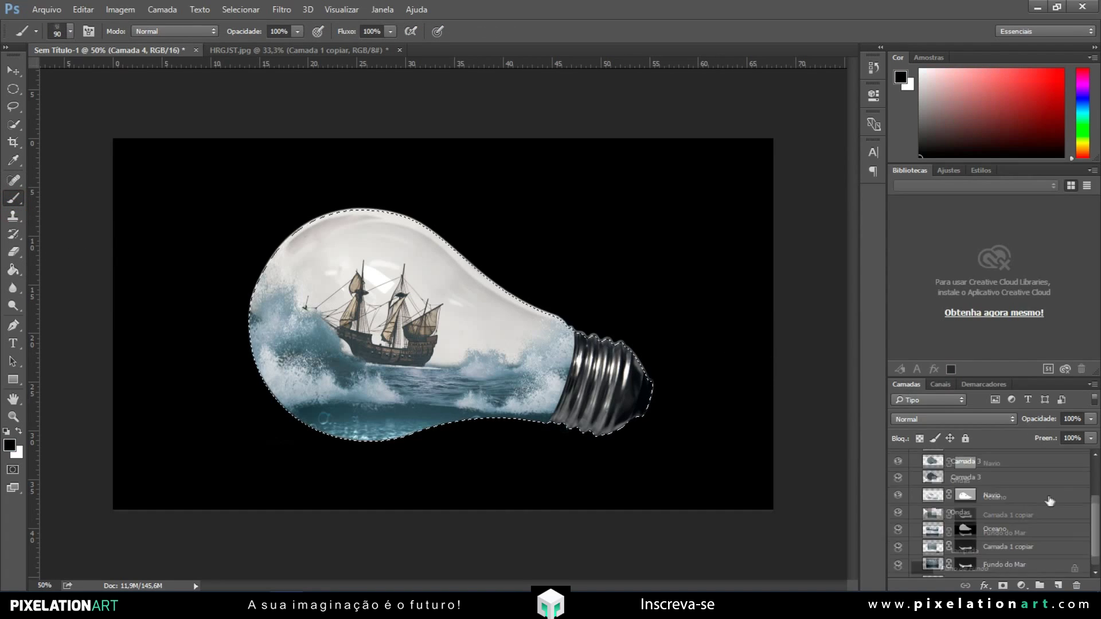
right_click(492, 427)
click(537, 476)
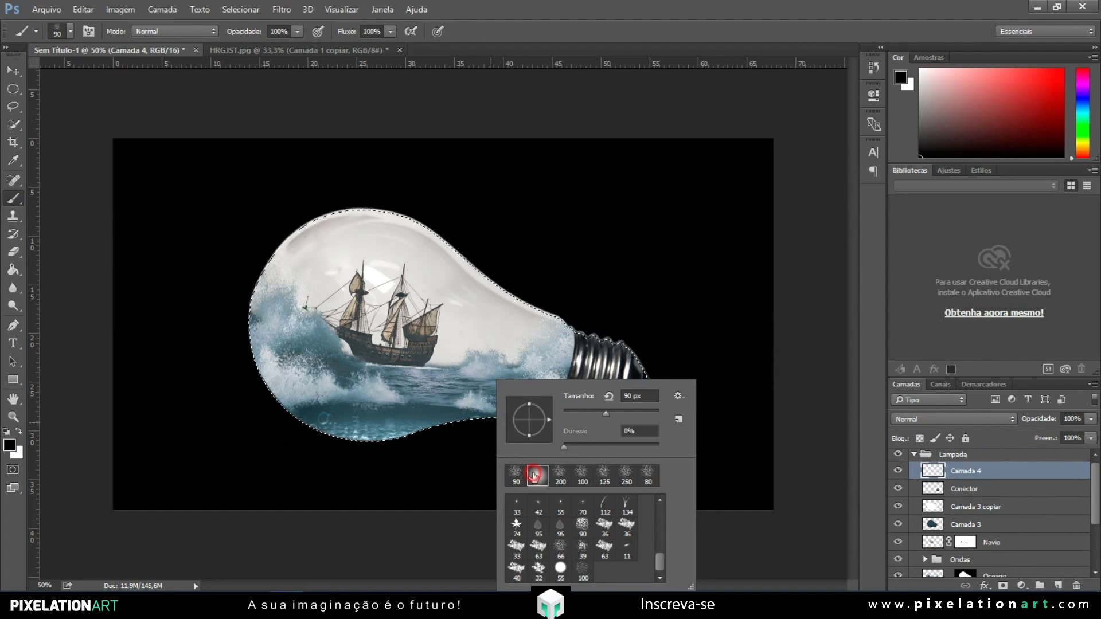
key(Return)
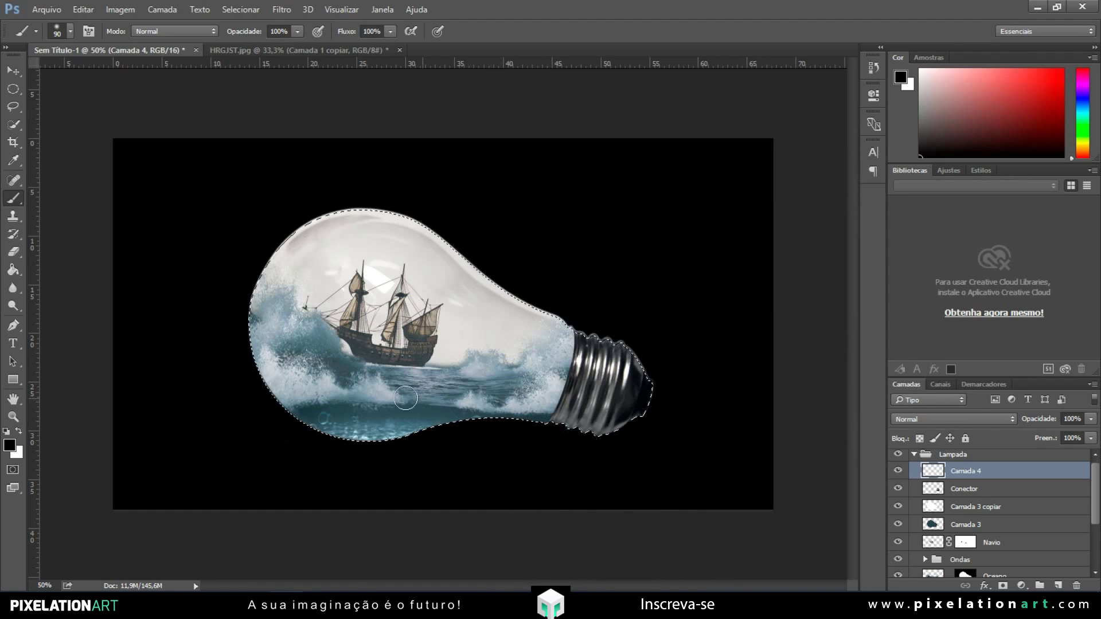
key(bracketright)
key(bracketright)
key(bracketright)
key(bracketright)
key(bracketright)
key(bracketright)
key(bracketright)
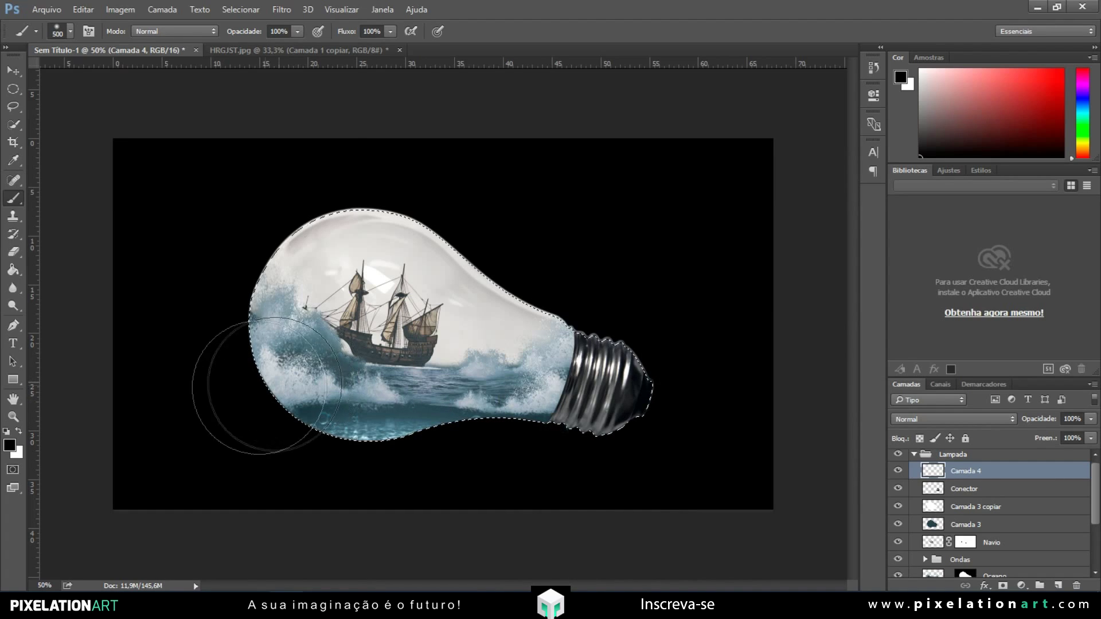
mouse_move(251, 395)
mouse_down()
mouse_move(304, 456)
mouse_move(384, 485)
mouse_move(279, 458)
mouse_move(385, 493)
mouse_move(571, 495)
mouse_move(505, 491)
mouse_move(643, 472)
mouse_move(558, 475)
mouse_move(619, 475)
mouse_up()
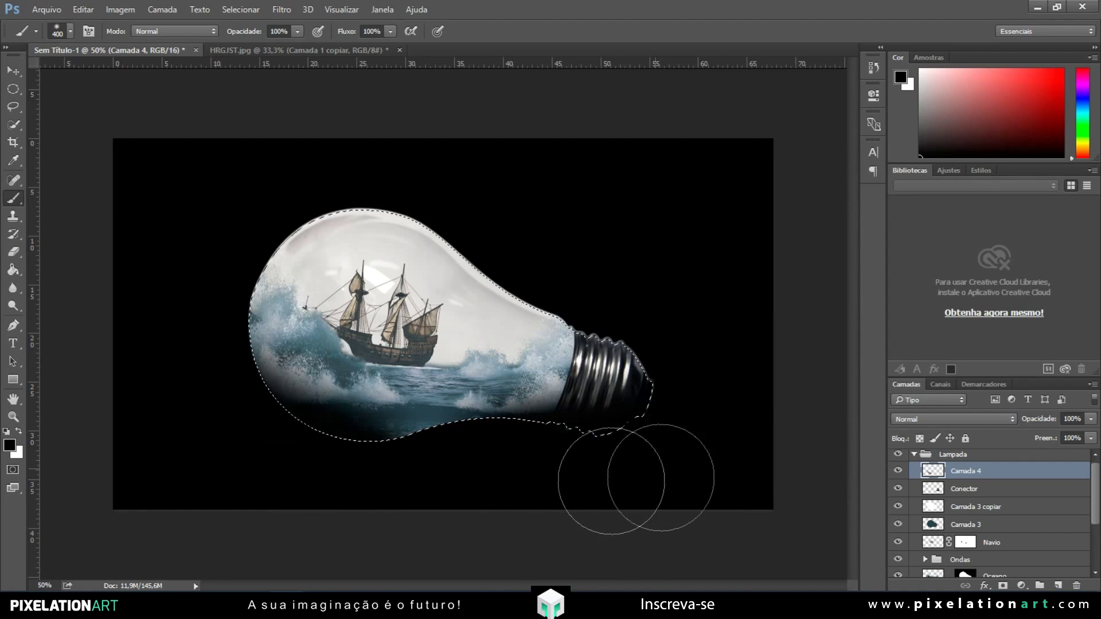
key(ctrl+d)
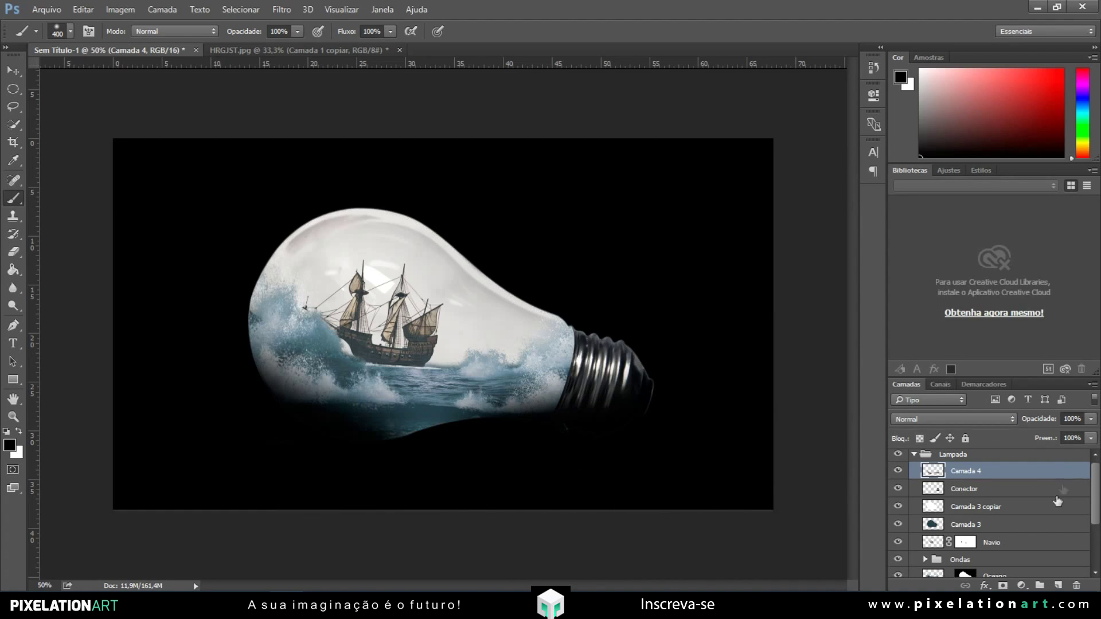
- Set the opacity of the shadow layer Camada 4 to 90%
click(1073, 419)
text(95)
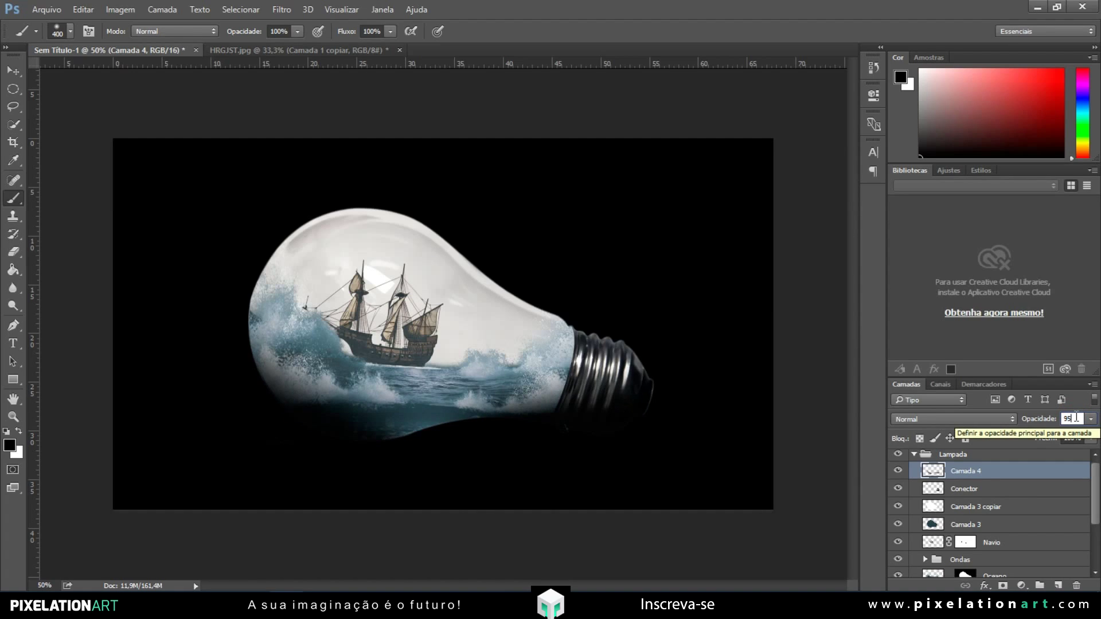
double_click(1077, 418)
text(90)
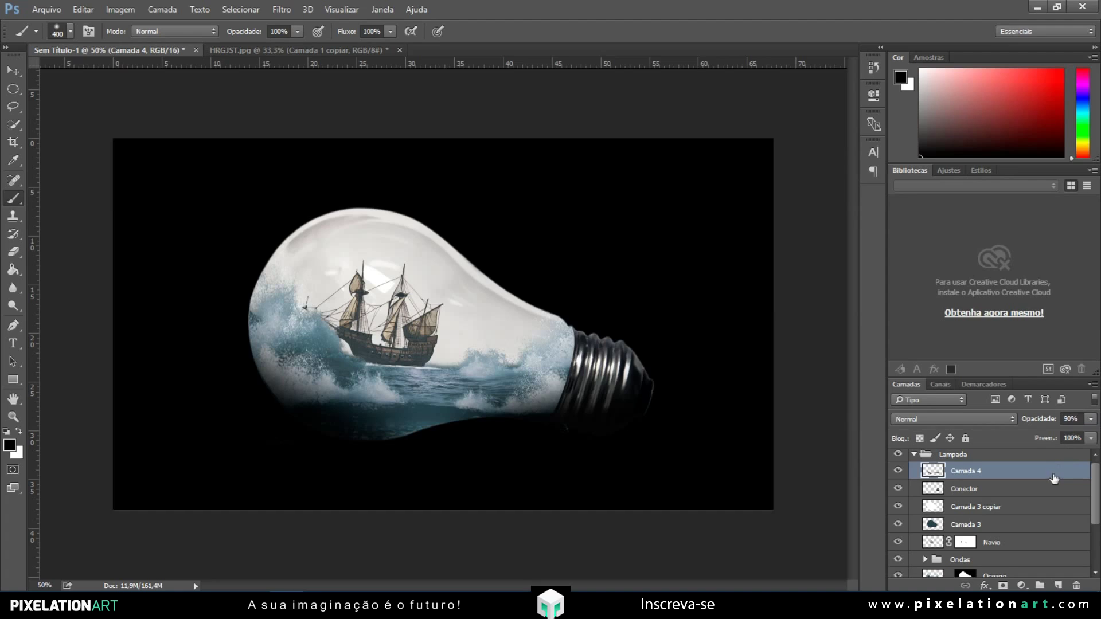
- Draw a flat ellipse under the bulb spanning nearly the canvas width, filled with black on a new layer above Plano de Fundo
click(914, 456)
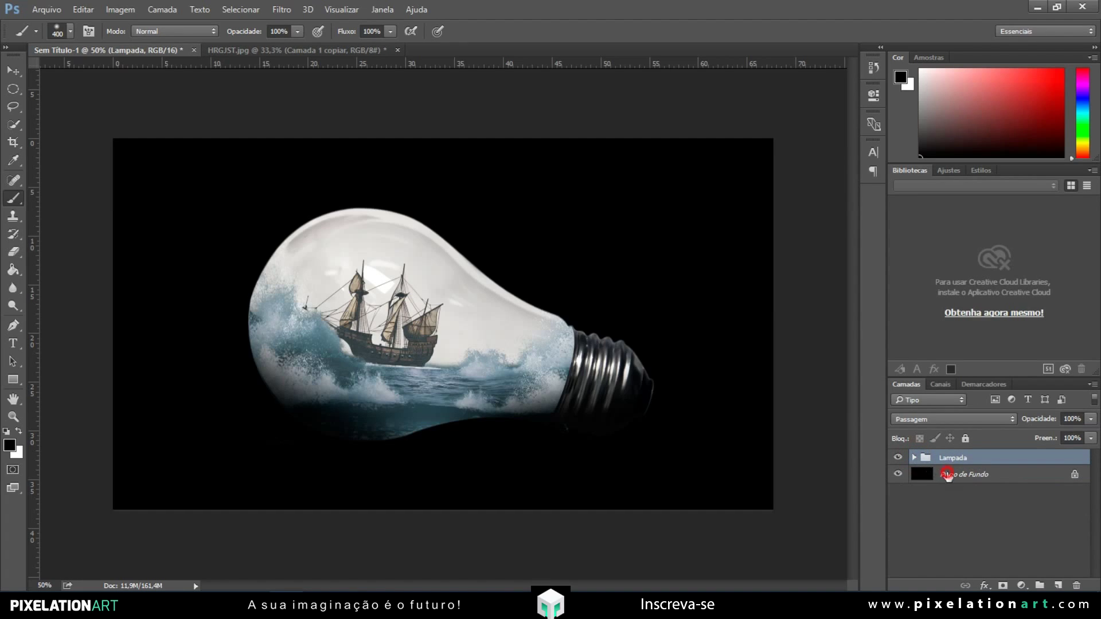
click(947, 476)
click(11, 92)
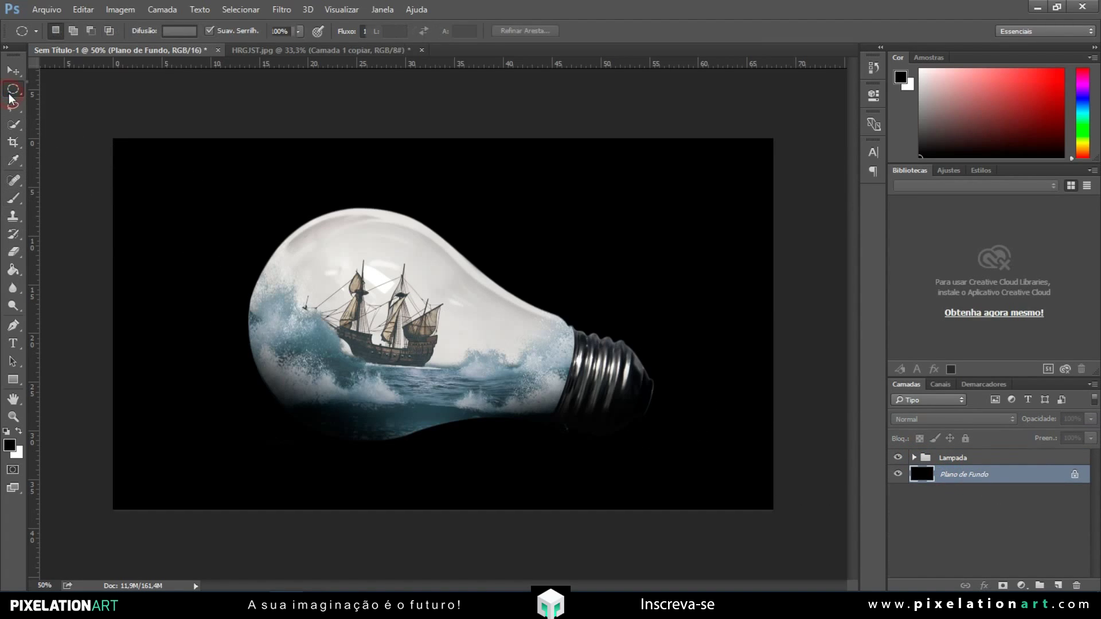
click(47, 90)
click(16, 93)
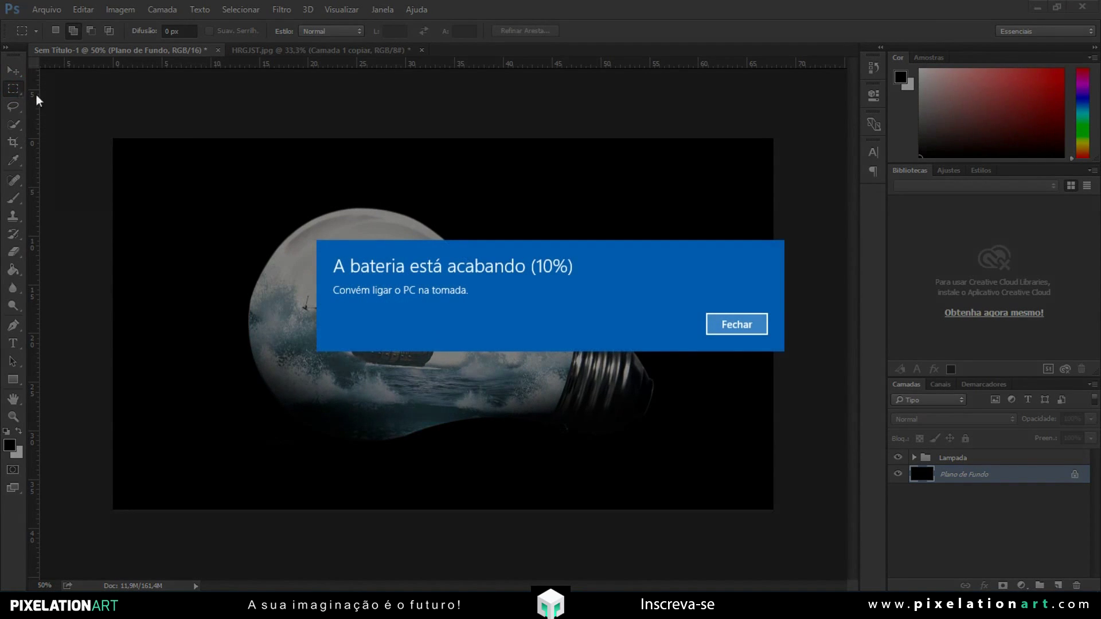
click(737, 324)
click(14, 89)
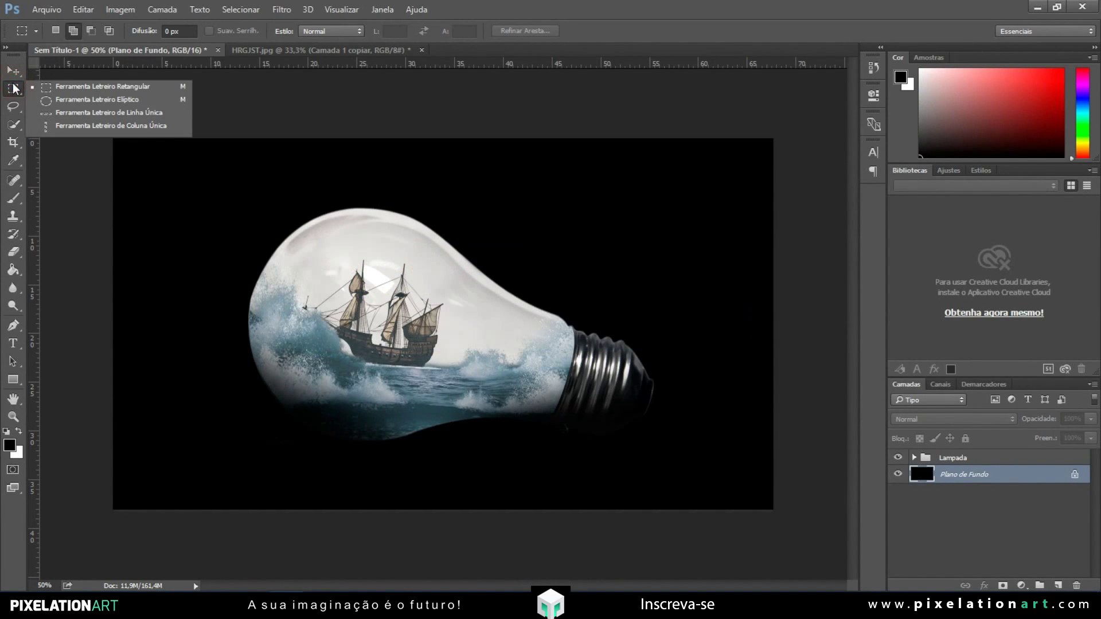
click(87, 100)
drag(138, 409, 745, 477)
key(ctrl+shift+alt+n)
key(alt+BackSpace)
key(ctrl+d)
- Lighten the ellipse on Camada 5 with Hue/Saturation, setting its lightness to 10
key(ctrl+u)
double_click(568, 267)
text(10)
key(Return)
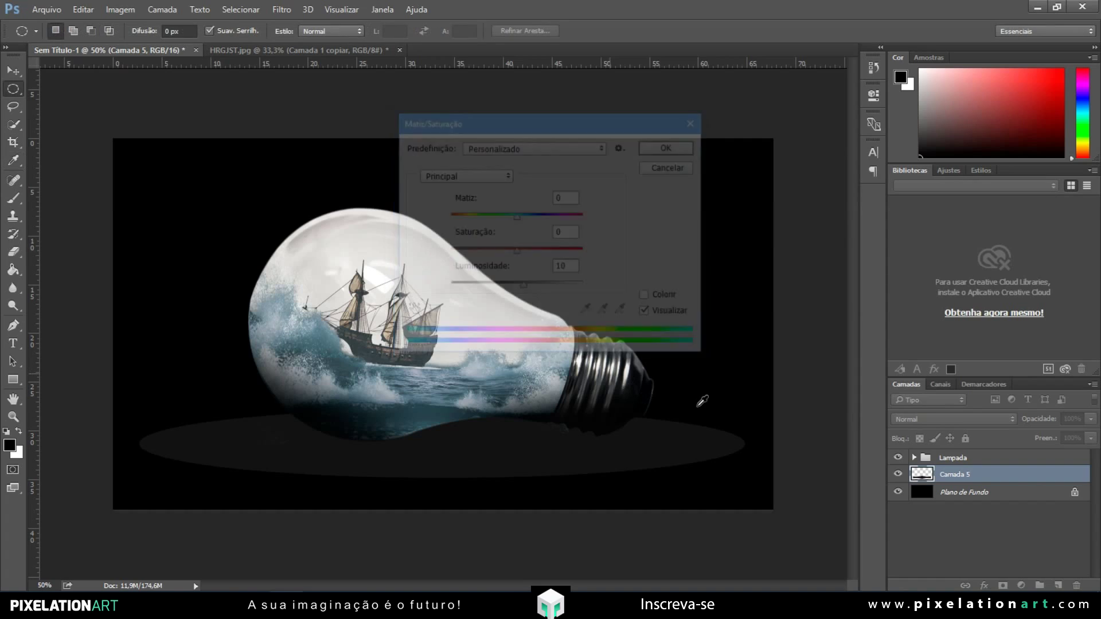
- Soften the ellipse on Camada 5 with a Gaussian Blur of 40.1 pixels radius
click(280, 13)
mouse_move(312, 159)
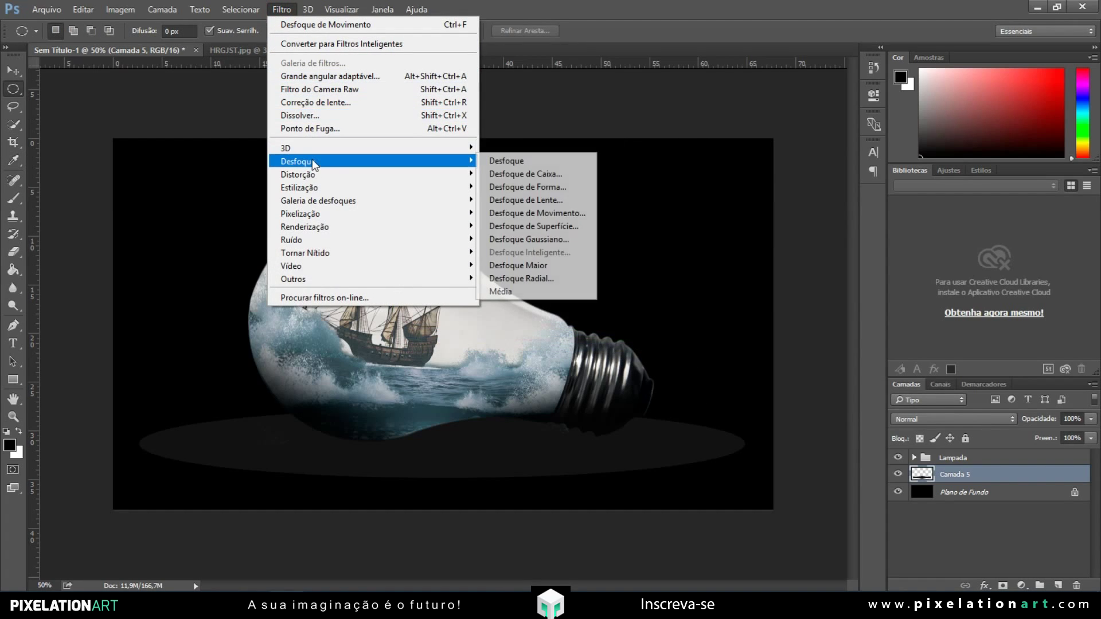
click(549, 240)
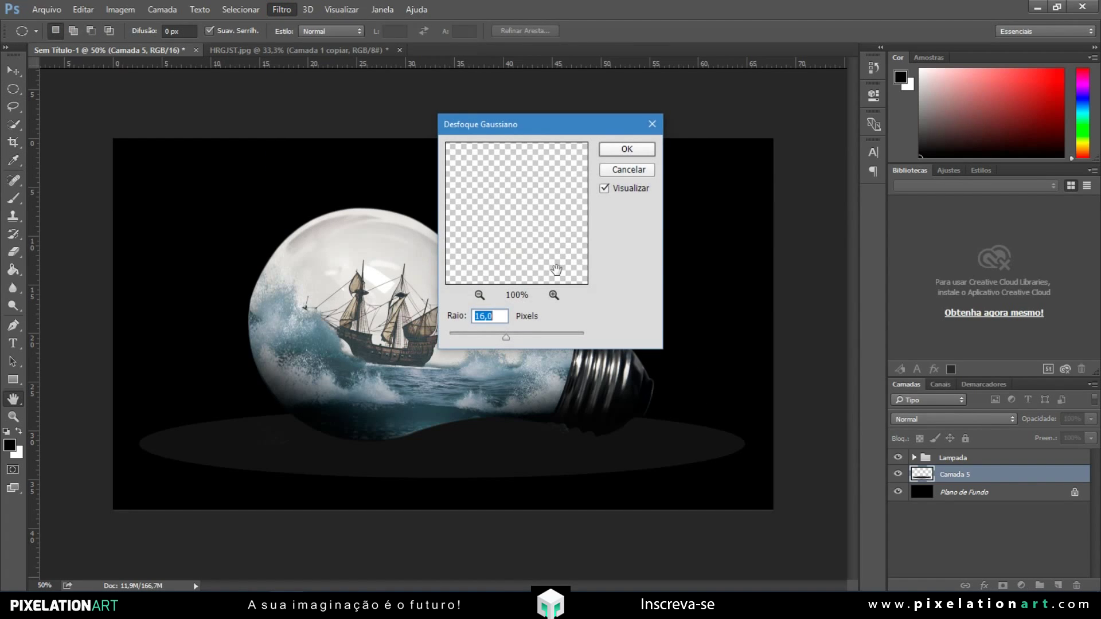
drag(519, 338, 521, 338)
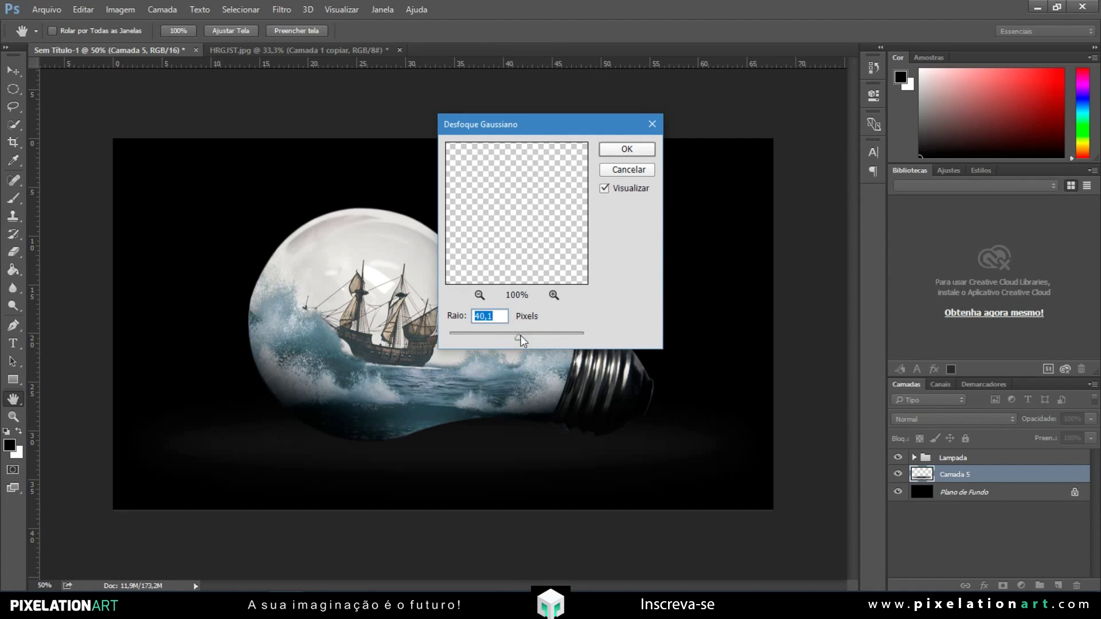
key(Return)
- Apply a Motion Blur to the ellipse on Camada 5 with angle 0° and distance 430 pixels
click(282, 10)
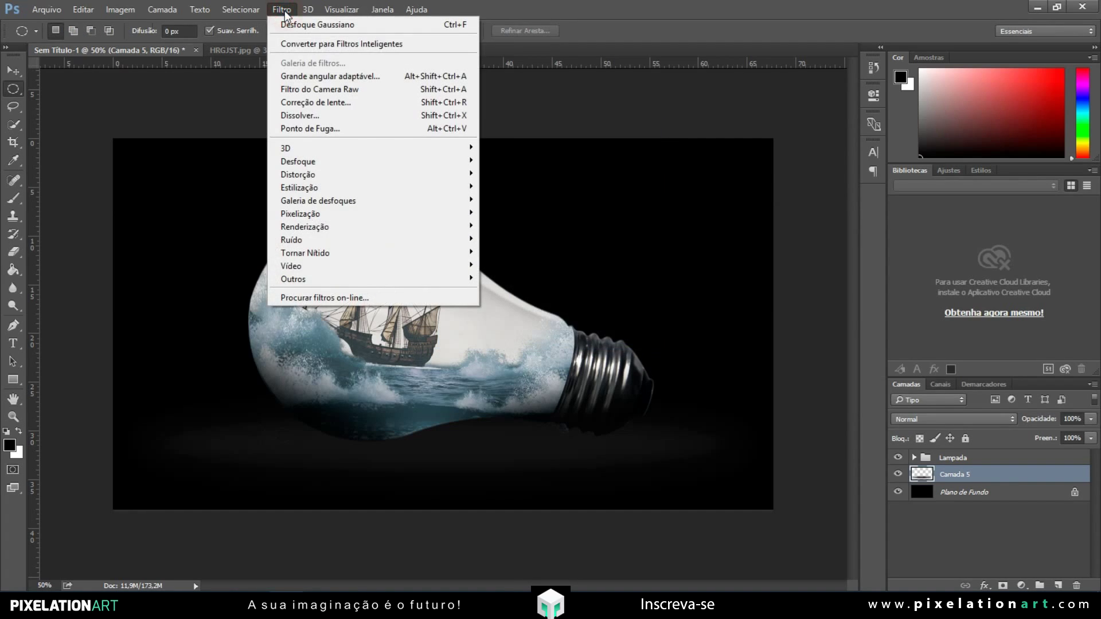
mouse_move(344, 174)
mouse_move(459, 162)
click(564, 215)
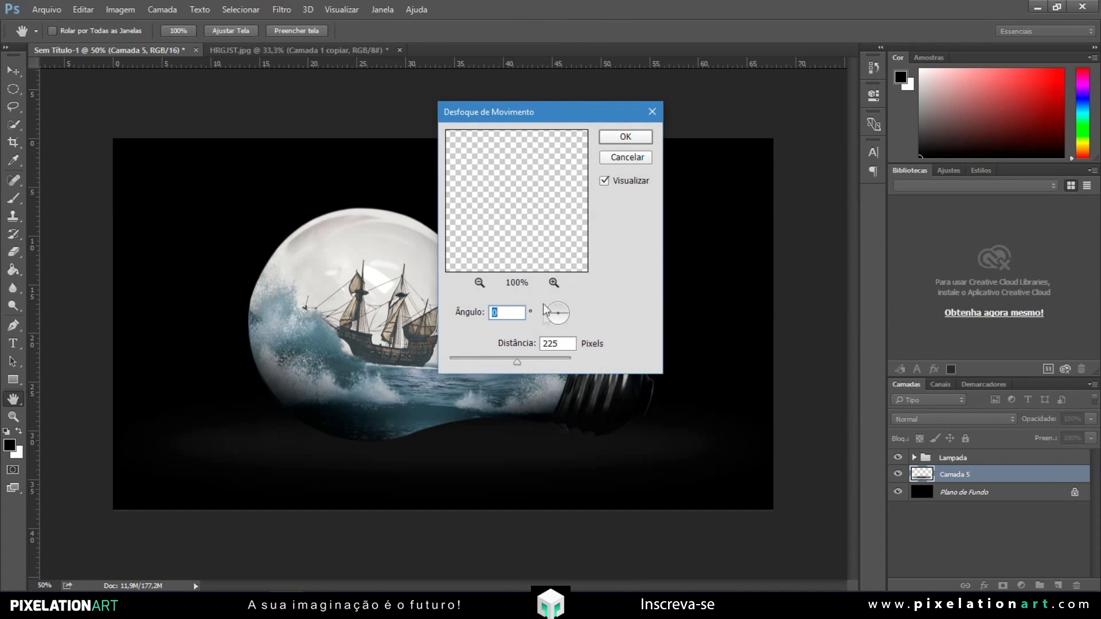
drag(518, 362, 535, 356)
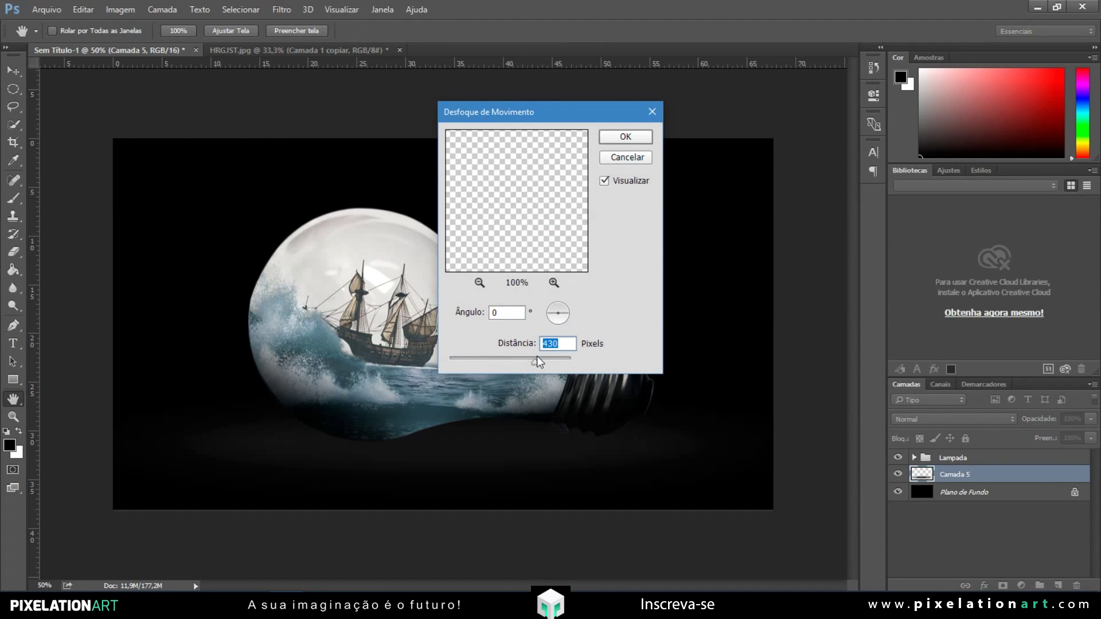